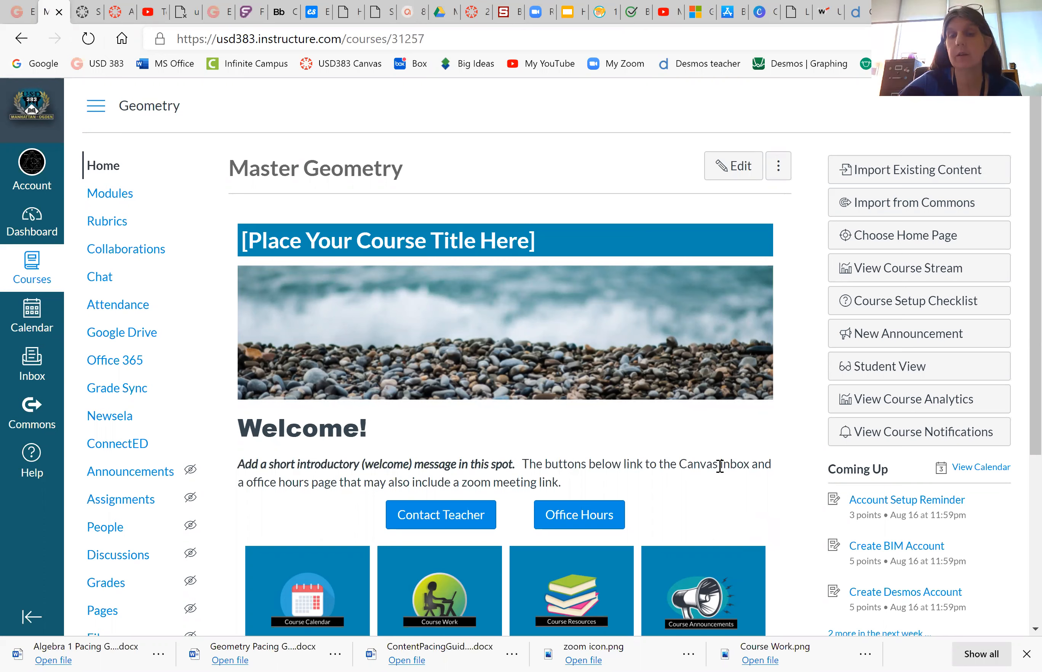
Open the course home page for editing and delete the button table's last column, containing Course Announcements and Virtual classroom
{"action": "scroll", "coordinate": [719, 466], "scroll_direction": "down", "scroll_amount": 4}
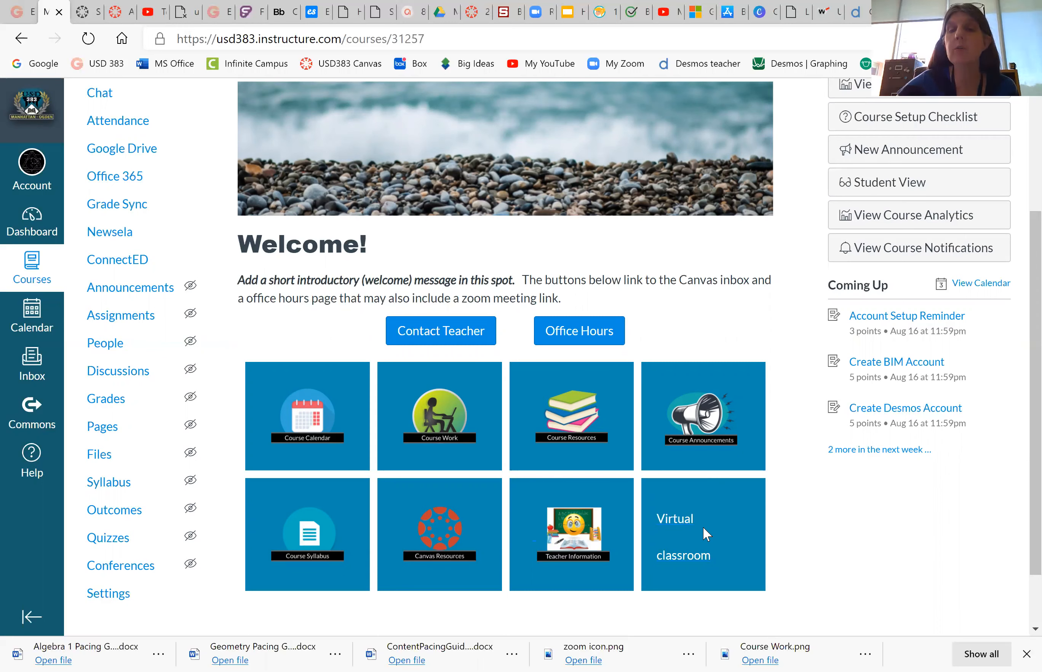
{"action": "scroll", "coordinate": [706, 467], "scroll_direction": "up", "scroll_amount": 4}
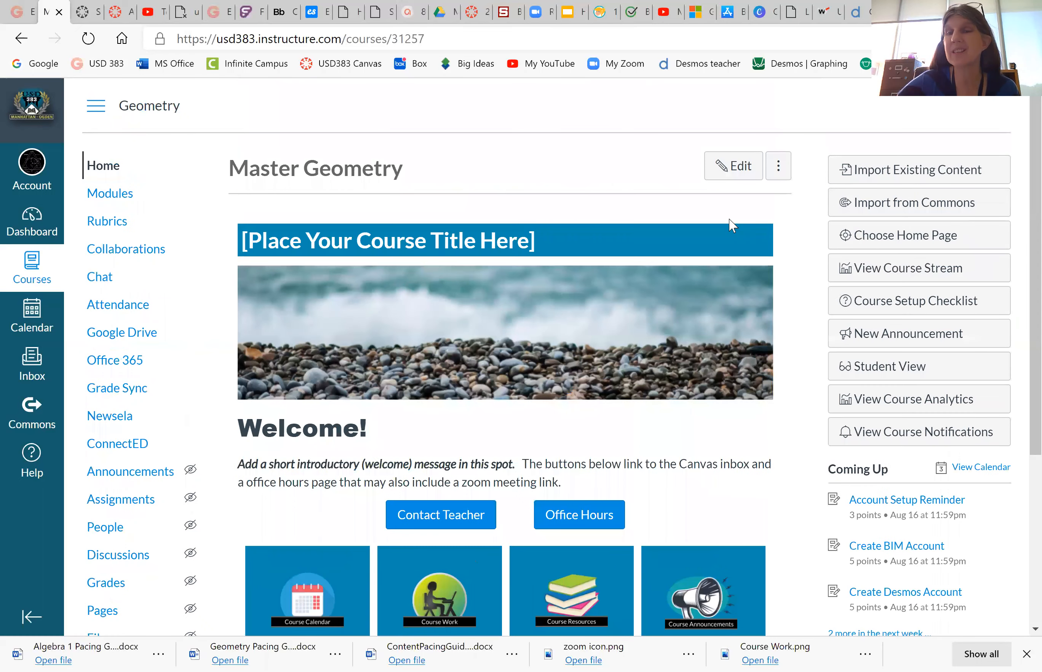
{"action": "left_click", "coordinate": [740, 170]}
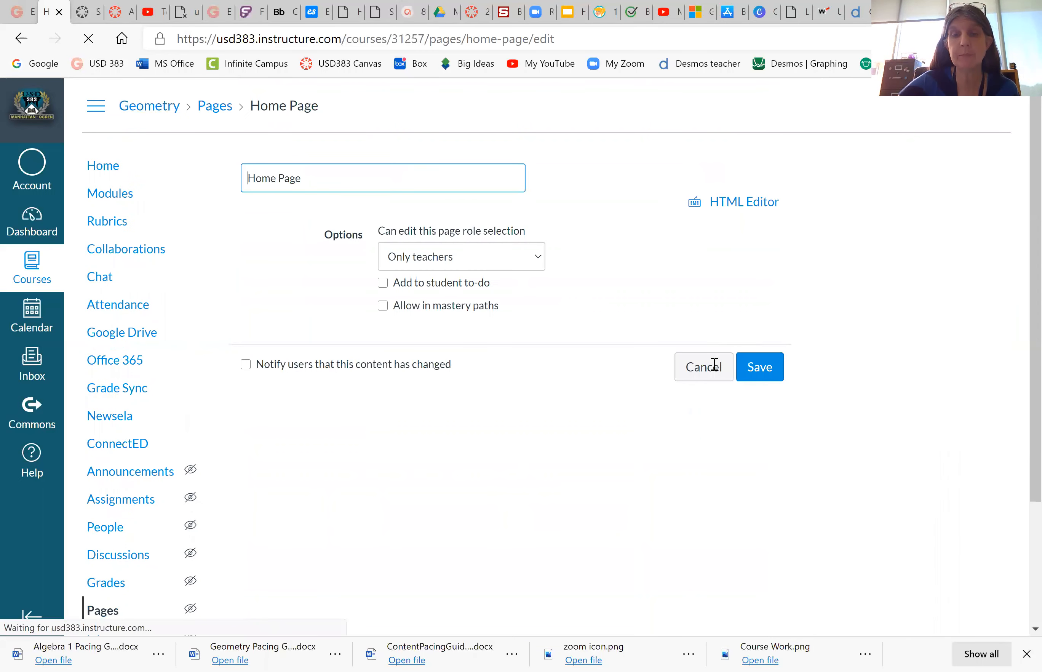
{"action": "left_click_drag", "start_coordinate": [774, 318], "coordinate": [782, 435]}
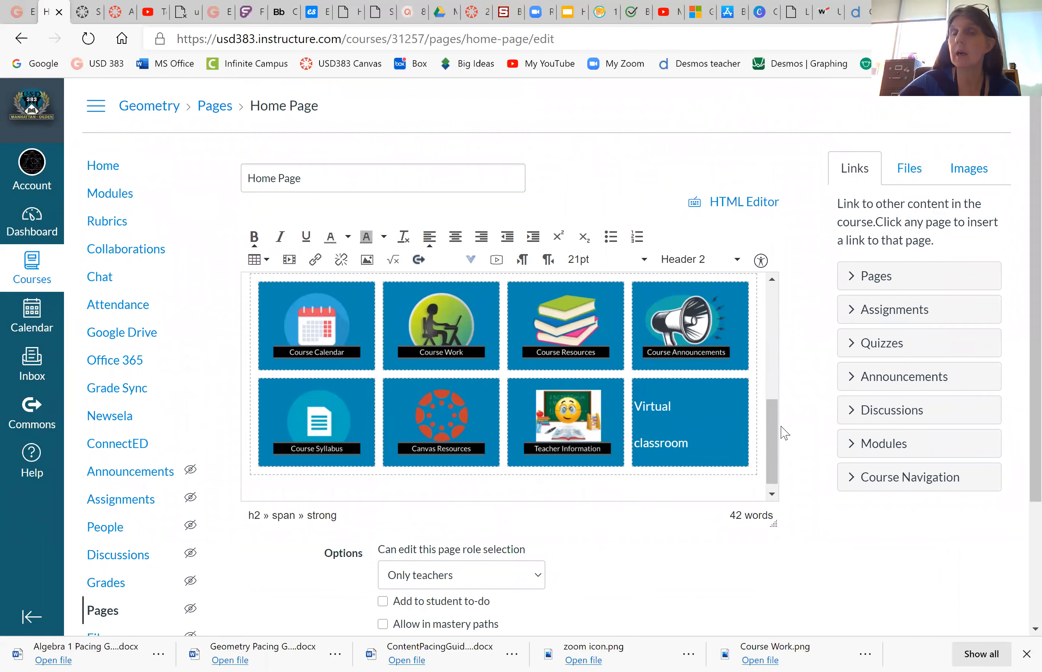
{"action": "left_click", "coordinate": [661, 406]}
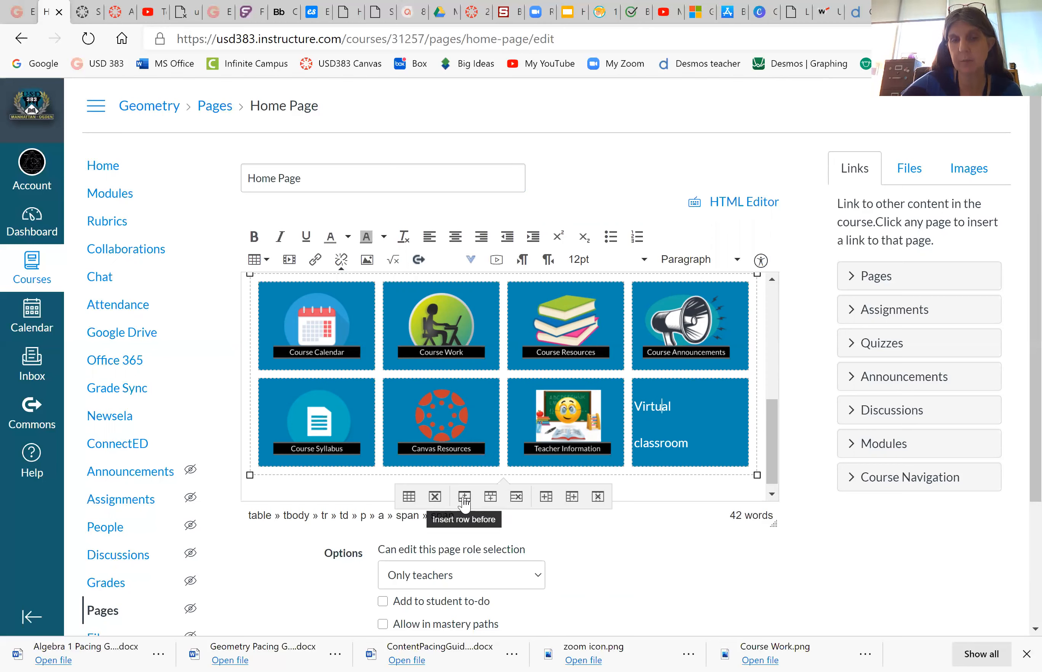
{"action": "left_click", "coordinate": [598, 497]}
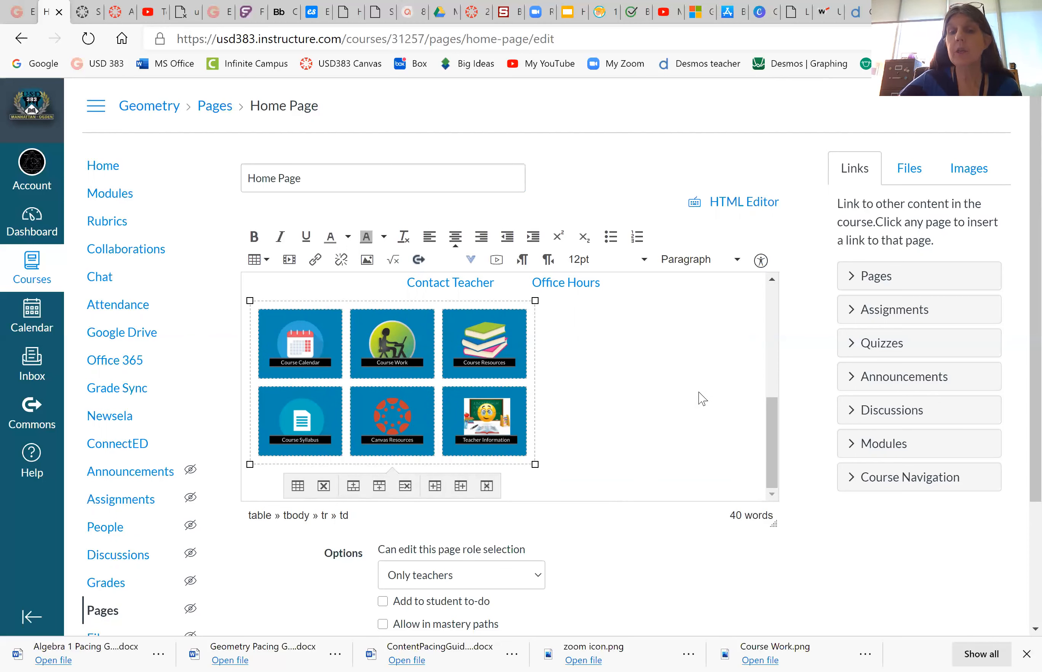
Save the home page with the reduced button table
{"action": "mouse_move", "coordinate": [776, 427]}
{"action": "left_mouse_down"}
{"action": "mouse_move", "coordinate": [784, 345]}
{"action": "mouse_move", "coordinate": [790, 413]}
{"action": "left_mouse_up"}
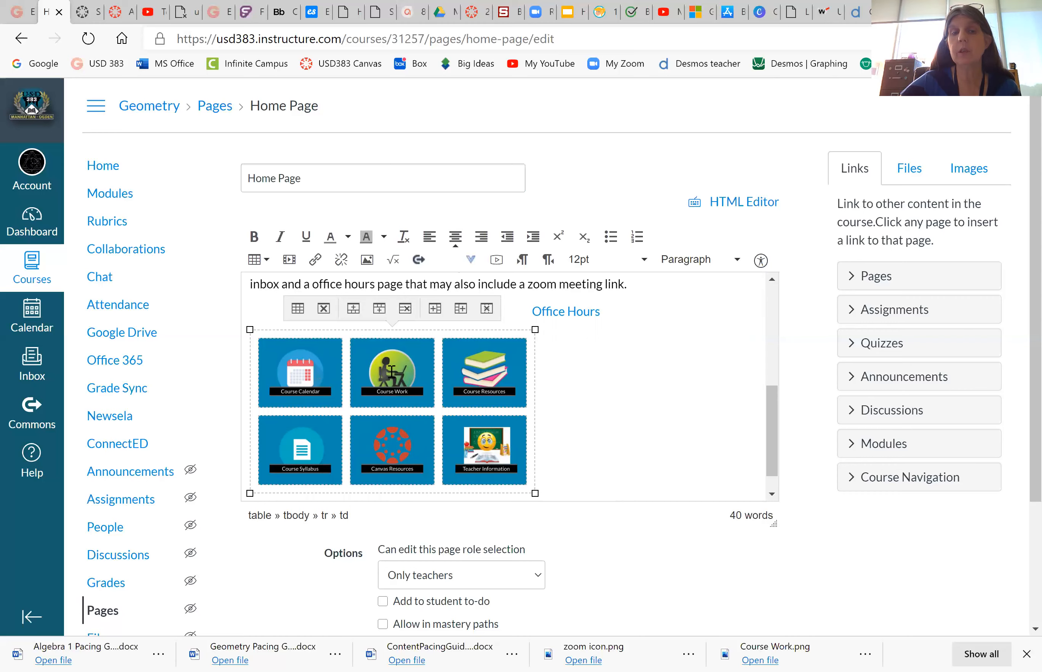
{"action": "scroll", "coordinate": [698, 393], "scroll_direction": "down", "scroll_amount": 1}
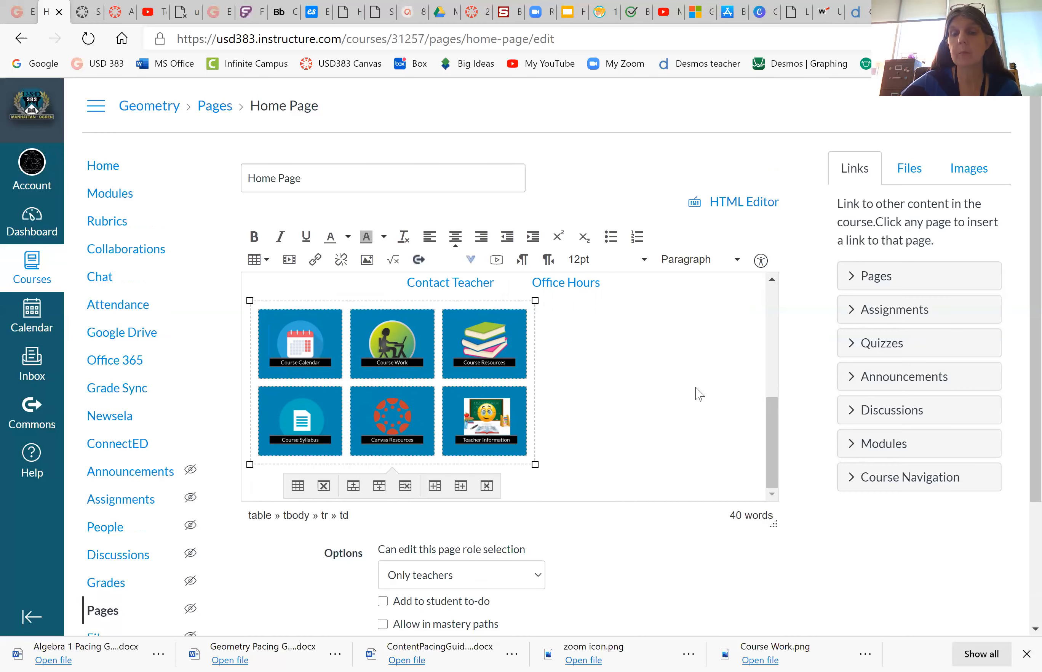
{"action": "scroll", "coordinate": [723, 491], "scroll_direction": "down", "scroll_amount": 4}
{"action": "left_click", "coordinate": [777, 531]}
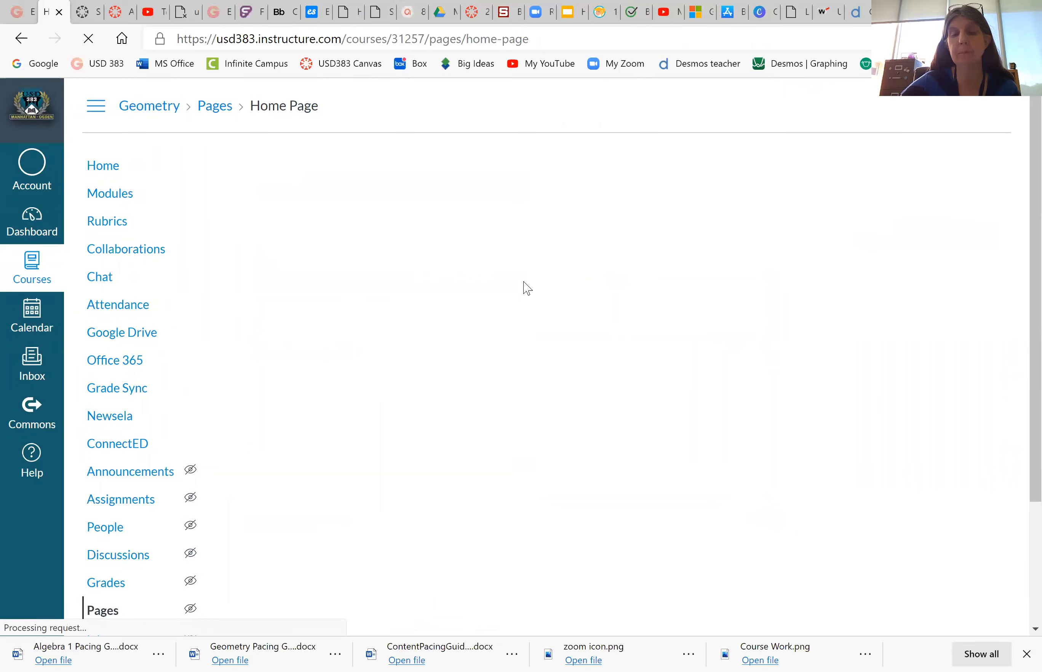
Test the Course Work button's link on the saved page and return to the home page
{"action": "scroll", "coordinate": [684, 393], "scroll_direction": "down", "scroll_amount": 5}
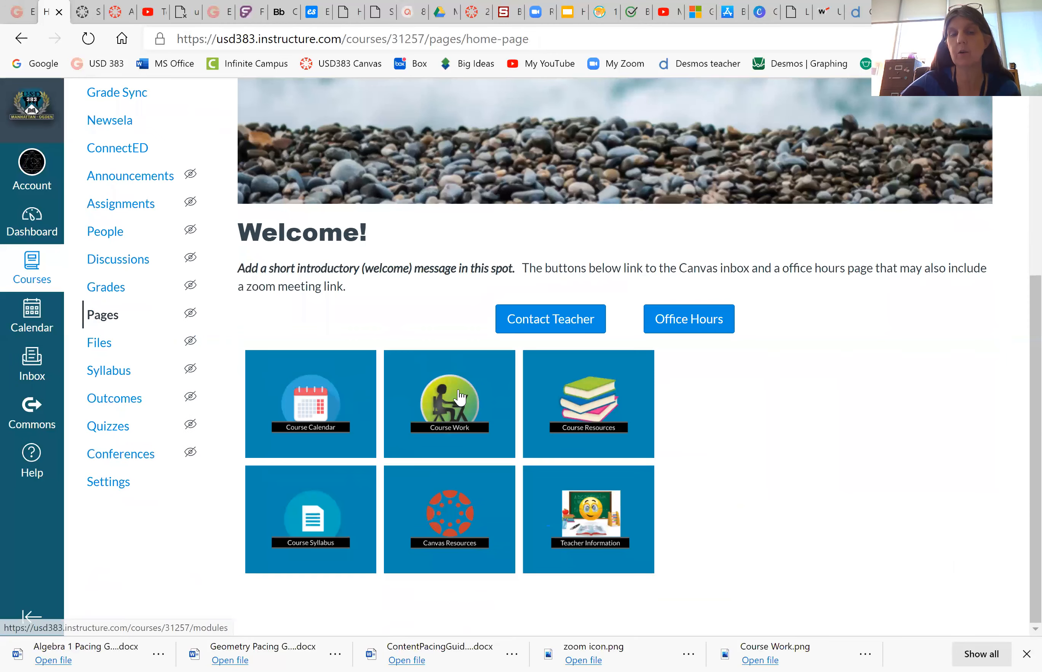
{"action": "left_click", "coordinate": [459, 397]}
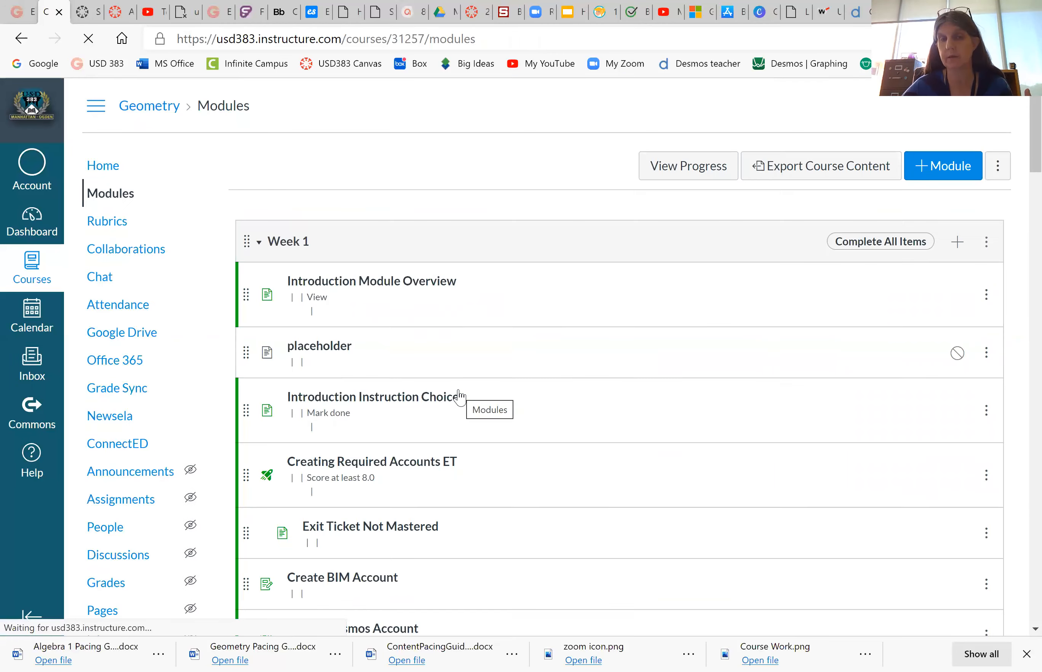
{"action": "scroll", "coordinate": [459, 397], "scroll_direction": "down", "scroll_amount": 5}
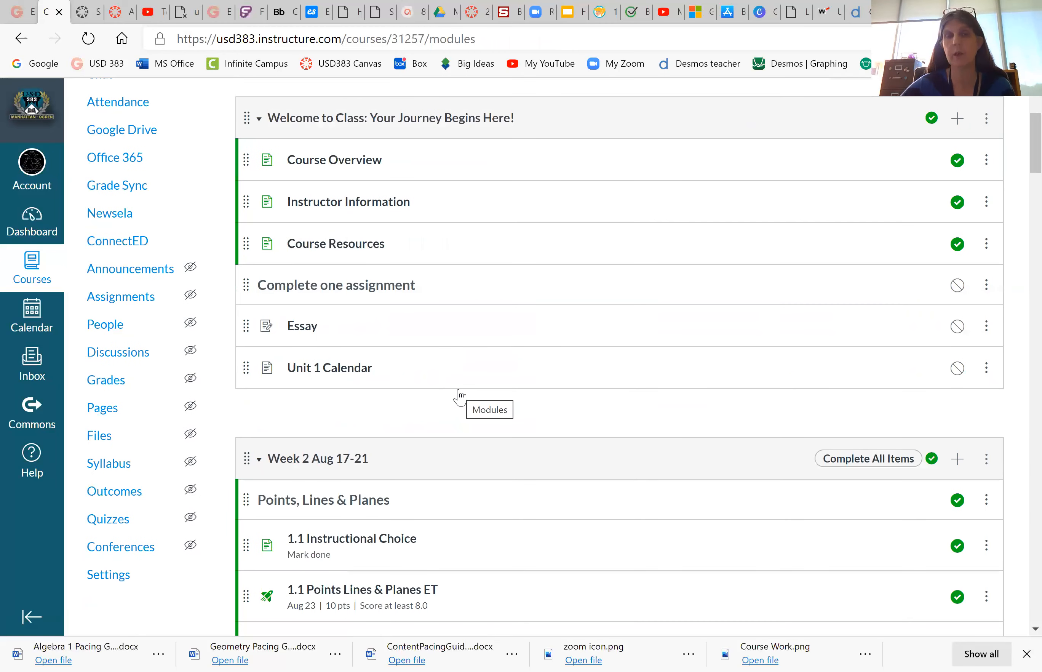
{"action": "left_click", "coordinate": [21, 38]}
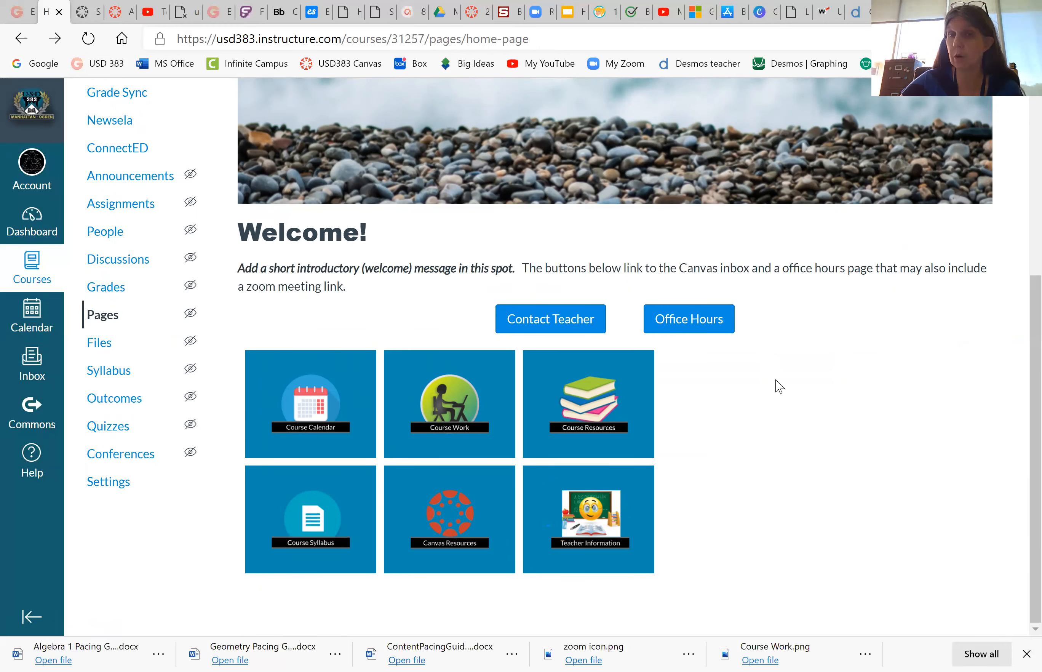
Reopen the home page for editing and open the image settings of the Course Calendar icon
{"action": "scroll", "coordinate": [777, 350], "scroll_direction": "up", "scroll_amount": 6}
{"action": "left_click", "coordinate": [809, 166]}
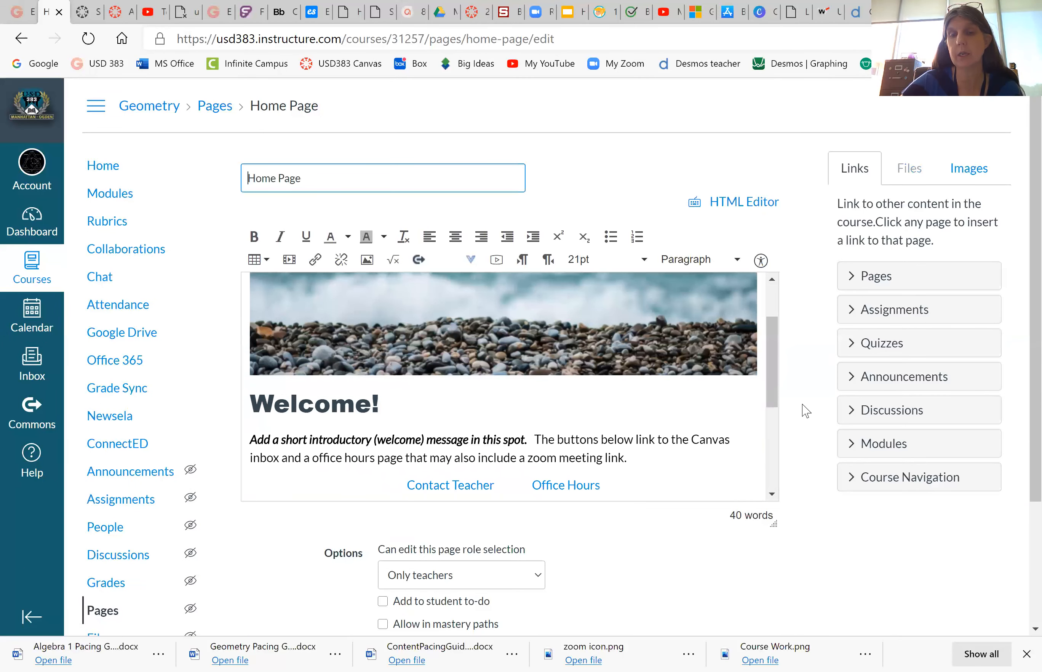
{"action": "scroll", "coordinate": [778, 372], "scroll_direction": "down", "scroll_amount": 2}
{"action": "left_click_drag", "start_coordinate": [773, 384], "coordinate": [782, 436]}
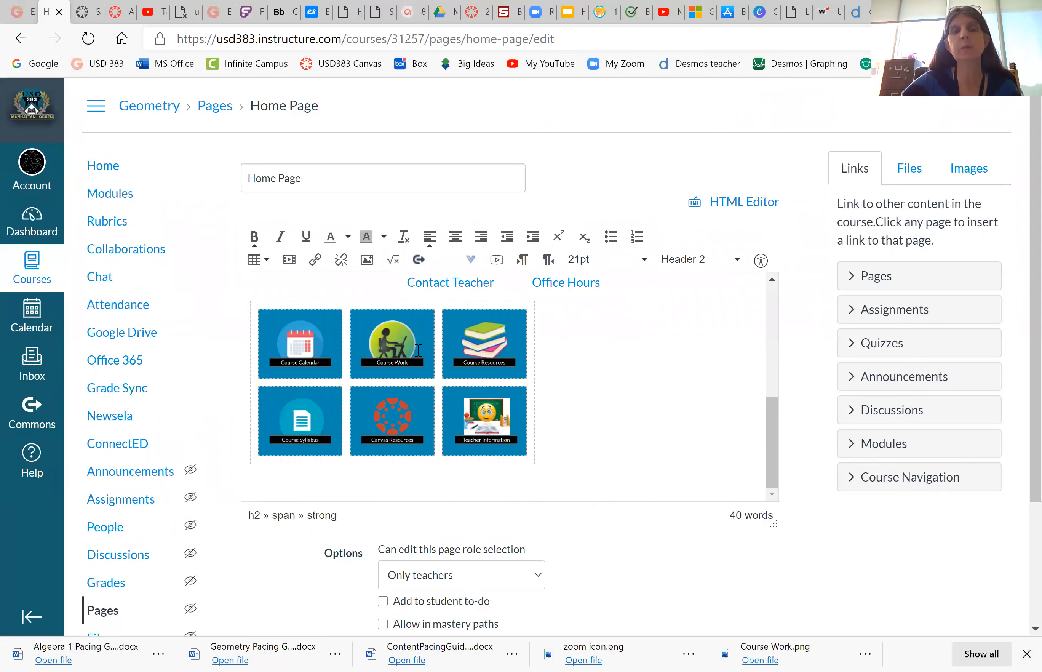
{"action": "left_click", "coordinate": [297, 335]}
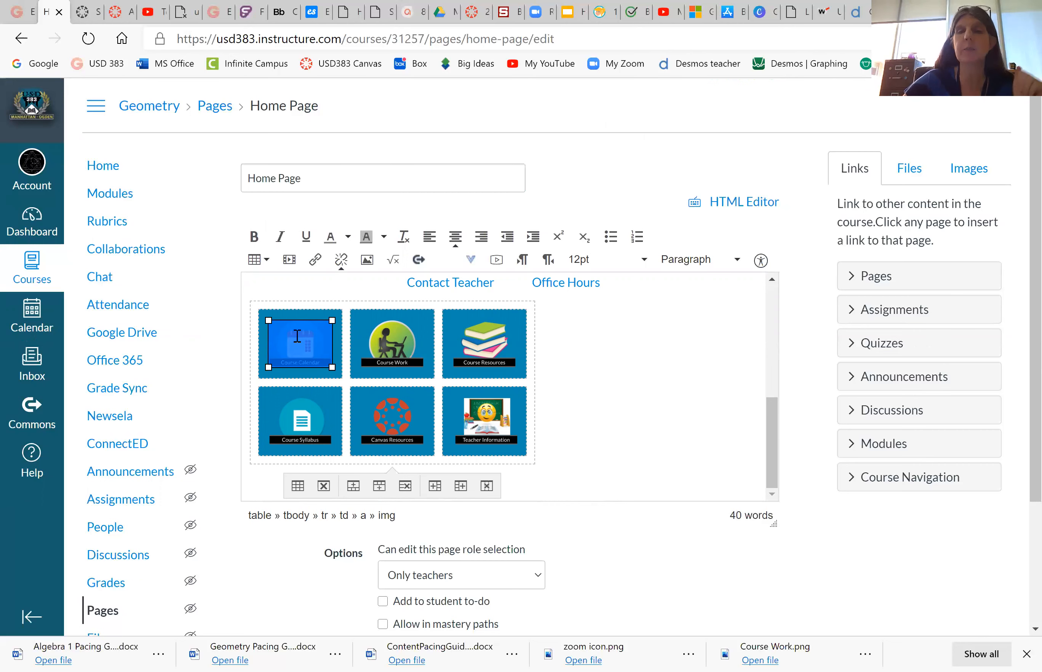
{"action": "left_click", "coordinate": [367, 259]}
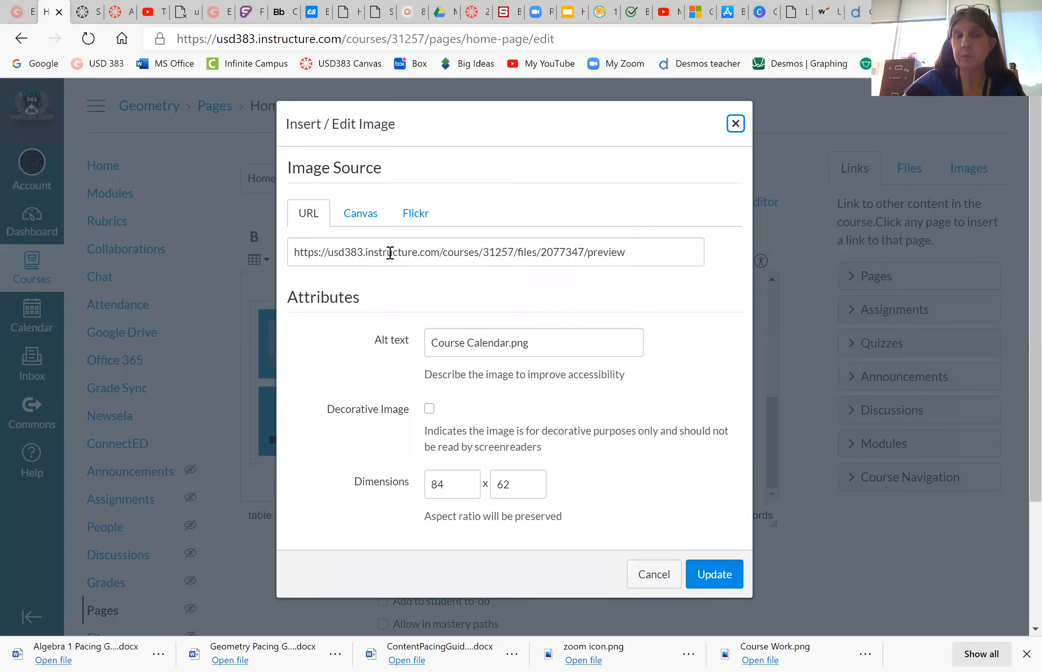
Browse the Canvas course files to the Option 7 folder inside 00 Home Page Icons as the image source
{"action": "left_click", "coordinate": [368, 218]}
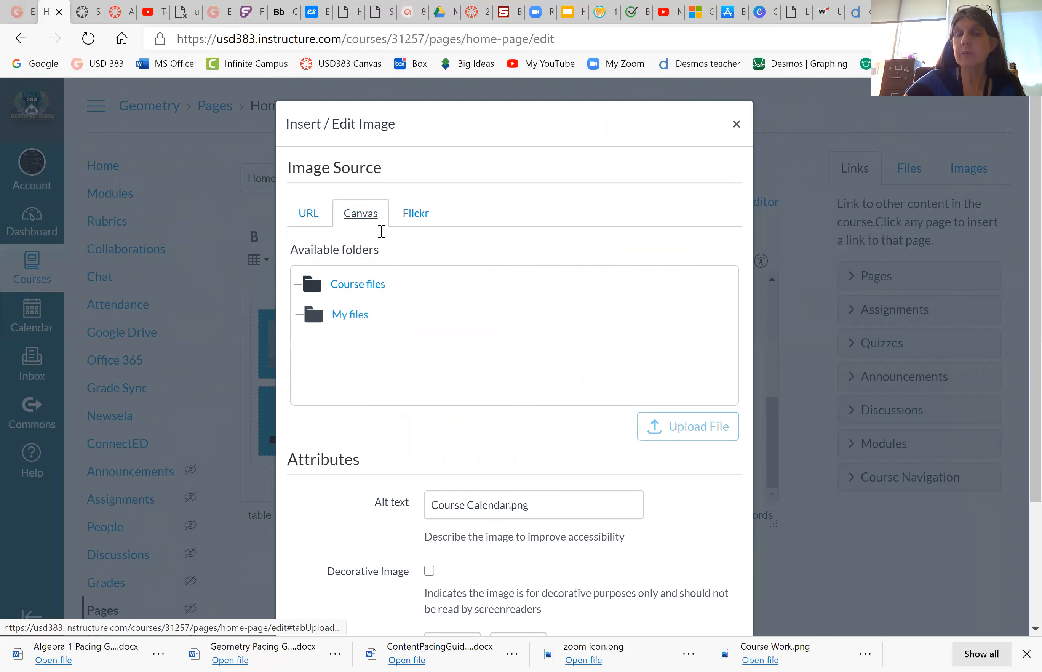
{"action": "left_click", "coordinate": [427, 292]}
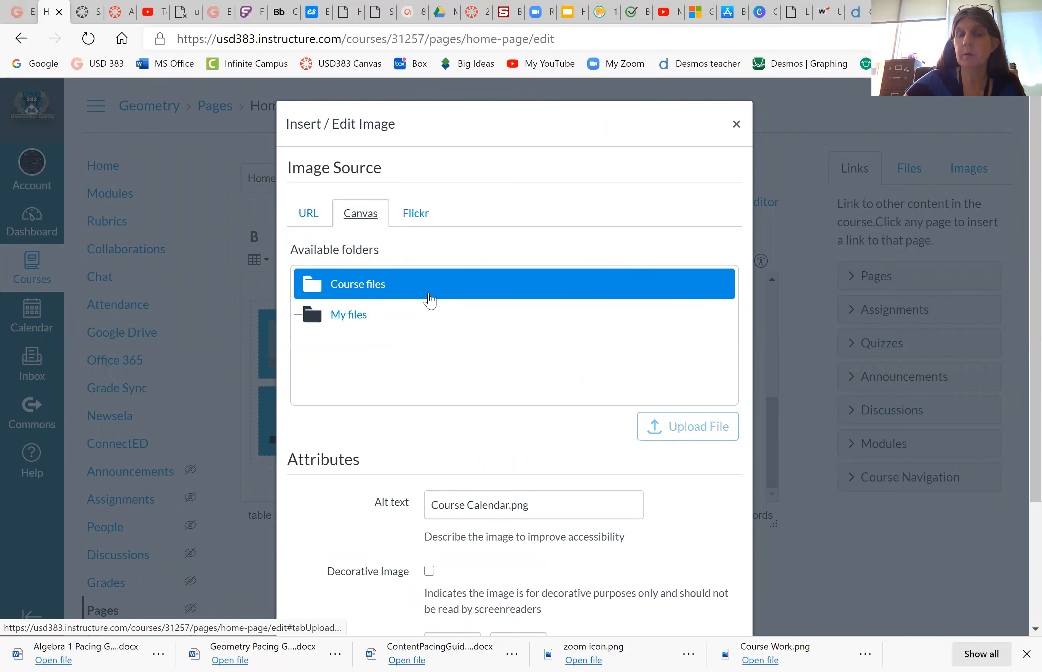
{"action": "left_click", "coordinate": [360, 290]}
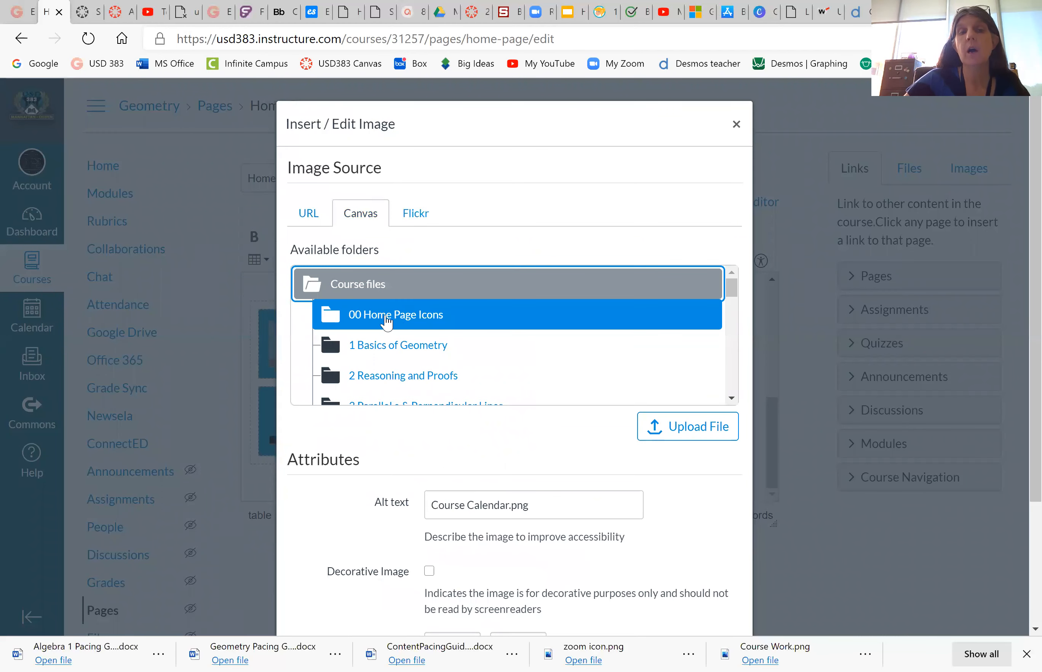
{"action": "left_click", "coordinate": [430, 320]}
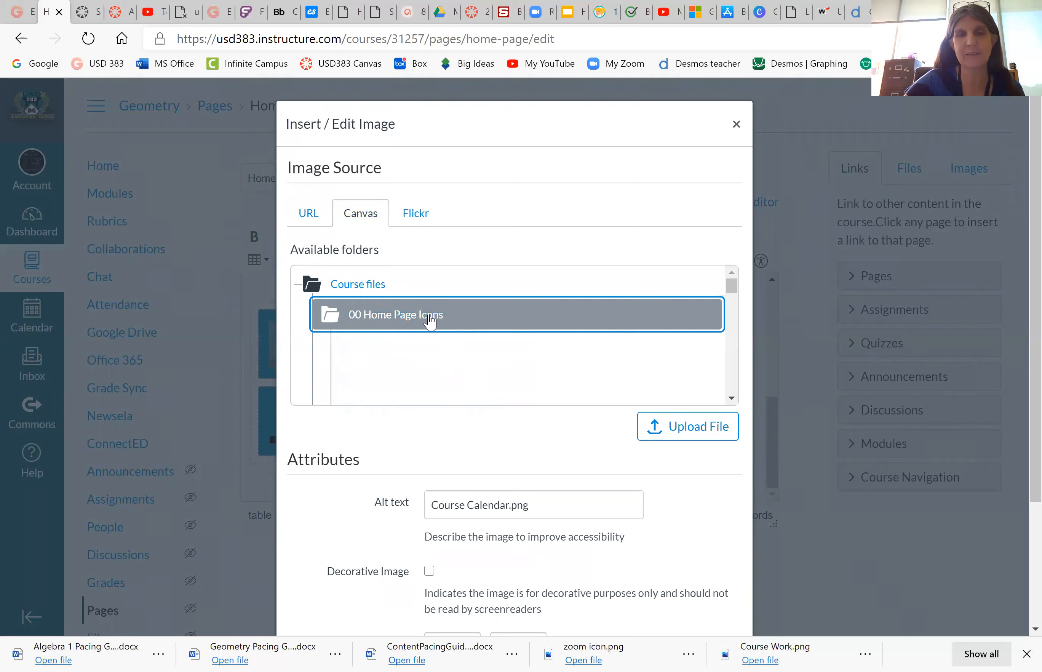
{"action": "left_click_drag", "start_coordinate": [732, 281], "coordinate": [731, 296]}
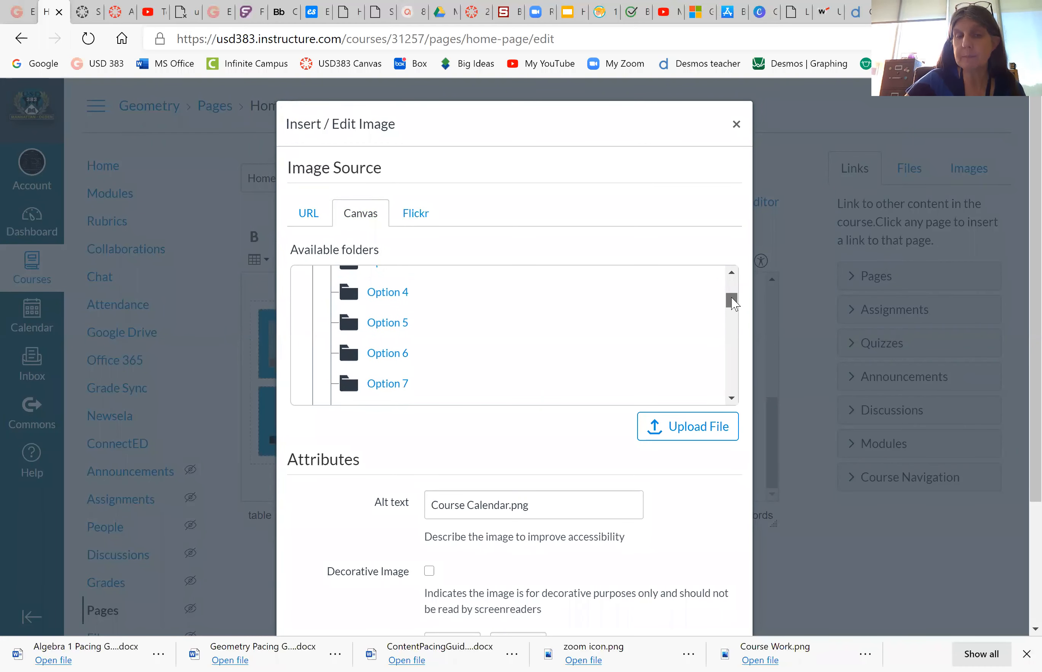
{"action": "left_click_drag", "start_coordinate": [732, 299], "coordinate": [730, 306]}
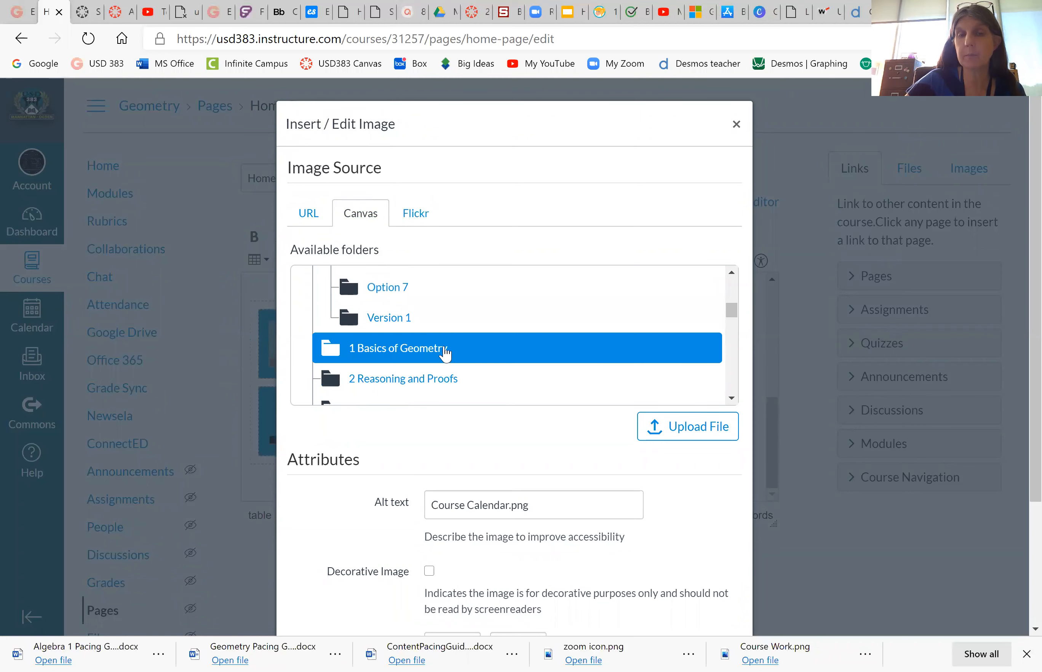
{"action": "left_click", "coordinate": [396, 289]}
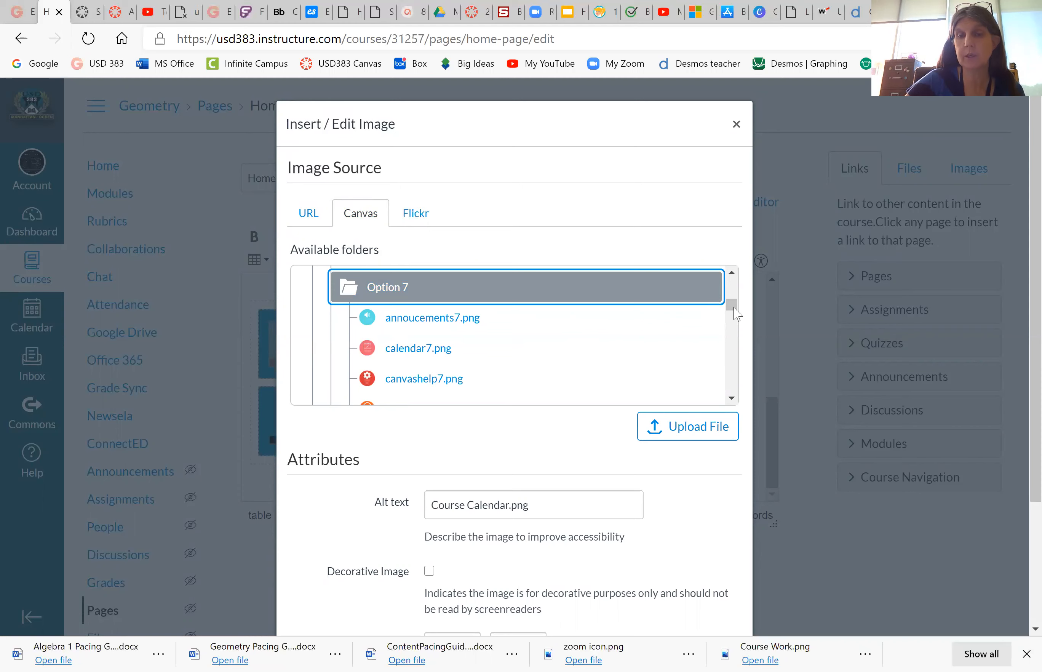
Replace the Course Calendar icon with calendar7.png from the Option 7 folder
{"action": "left_click_drag", "start_coordinate": [734, 306], "coordinate": [736, 321]}
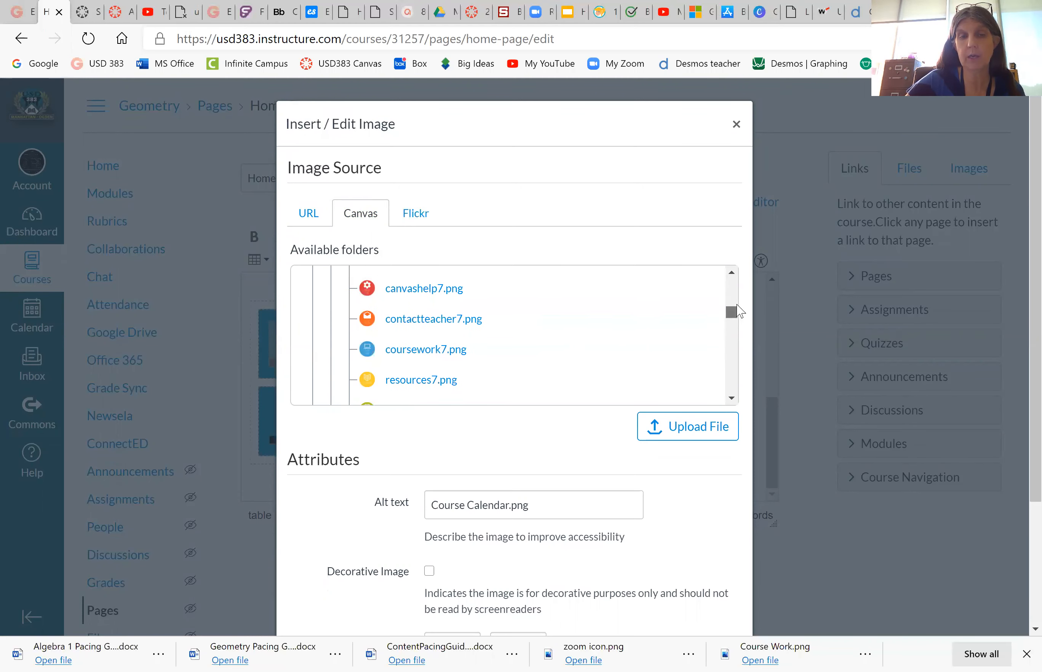
{"action": "scroll", "coordinate": [521, 342], "scroll_direction": "up", "scroll_amount": 3}
{"action": "left_click", "coordinate": [521, 337]}
{"action": "left_click", "coordinate": [404, 364]}
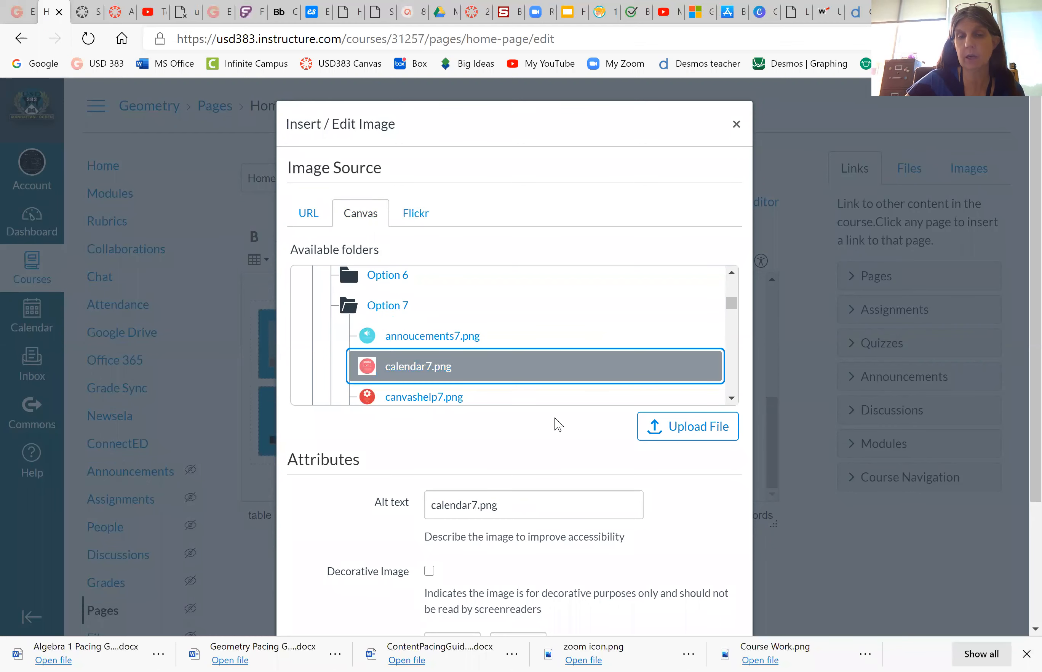
{"action": "left_click", "coordinate": [690, 433]}
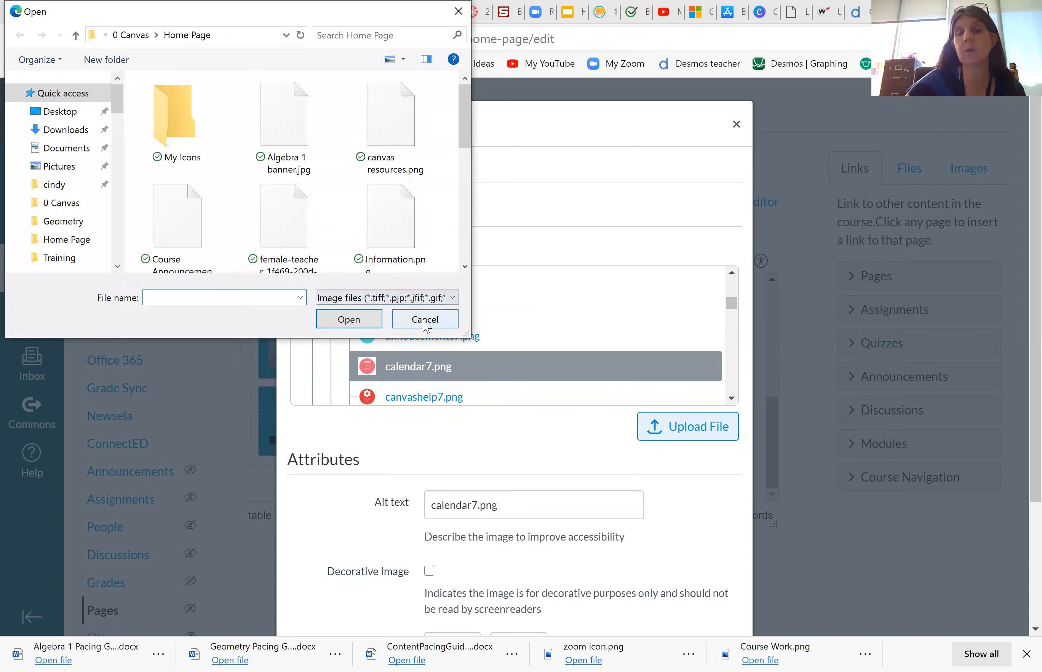
{"action": "left_click", "coordinate": [424, 322]}
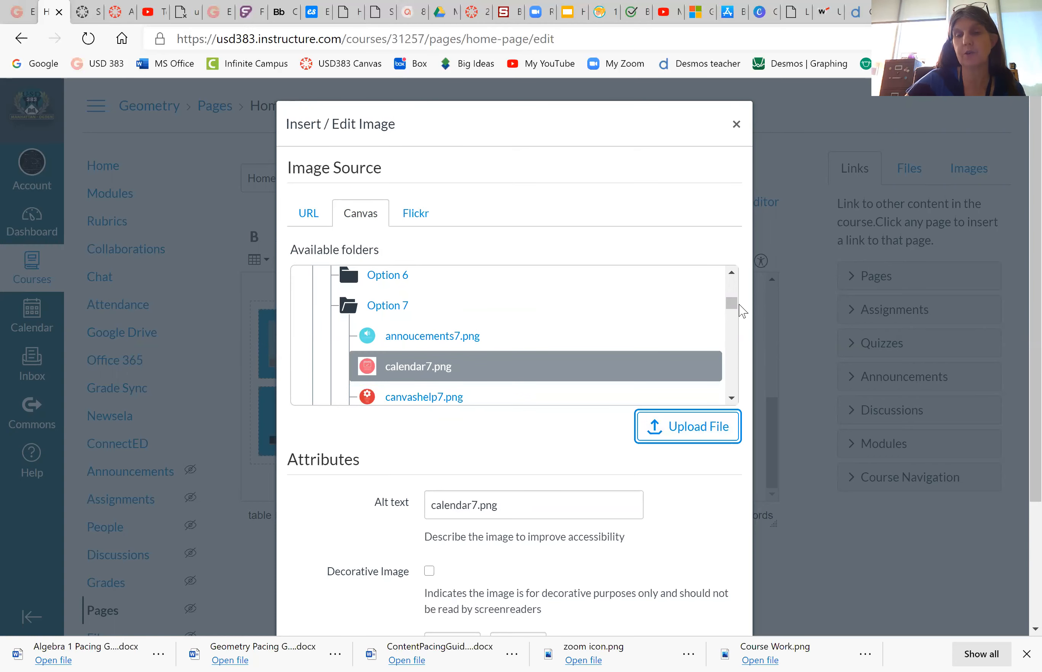
{"action": "scroll", "coordinate": [599, 463], "scroll_direction": "down", "scroll_amount": 3}
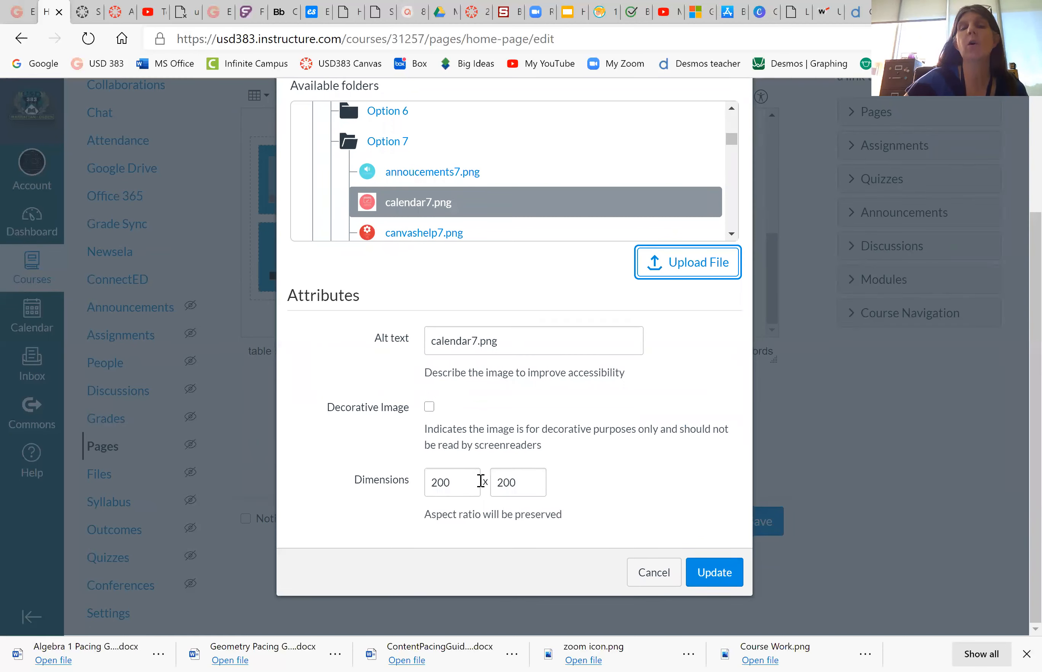
{"action": "left_click", "coordinate": [721, 581]}
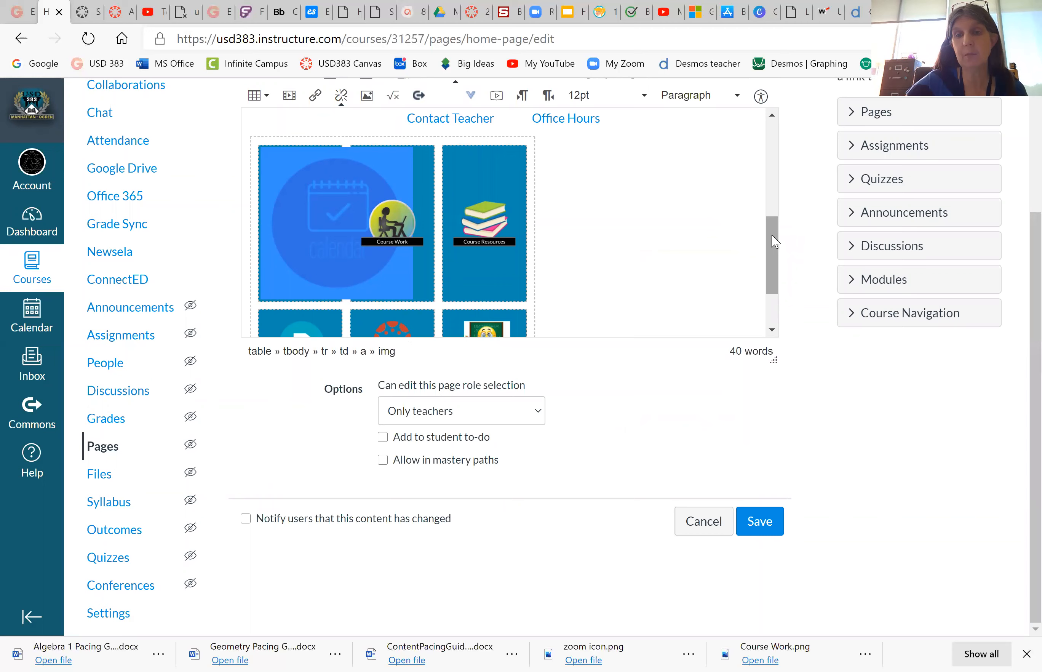
Enlarge the button table to nearly the full width of the page editor so the icons no longer overlap
{"action": "scroll", "coordinate": [771, 235], "scroll_direction": "down", "scroll_amount": 2}
{"action": "scroll", "coordinate": [780, 228], "scroll_direction": "up", "scroll_amount": 2}
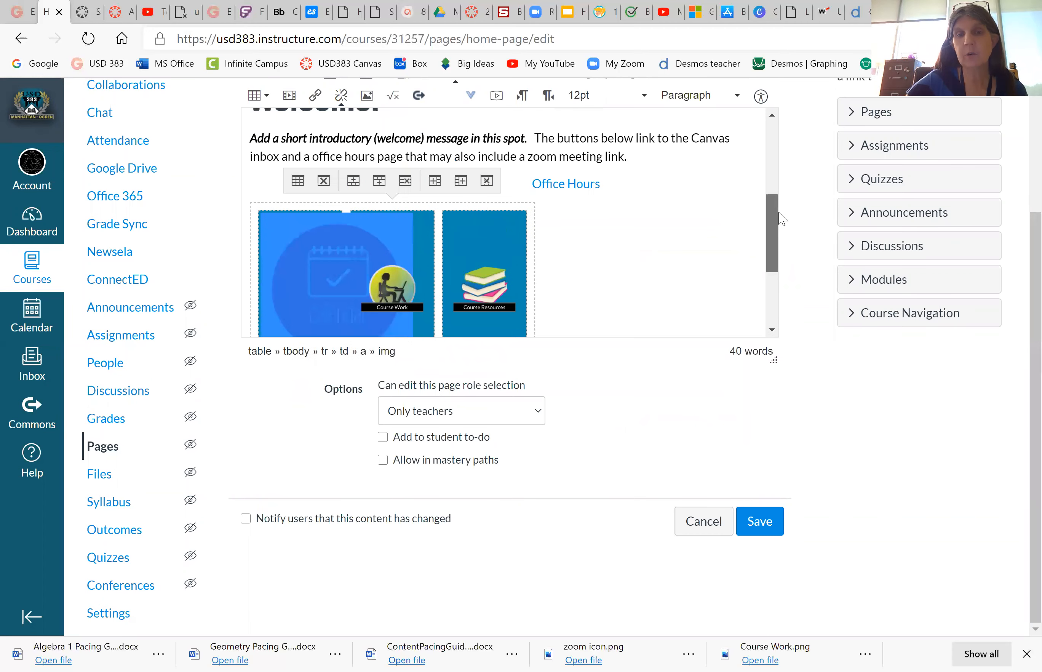
{"action": "scroll", "coordinate": [774, 261], "scroll_direction": "down", "scroll_amount": 2}
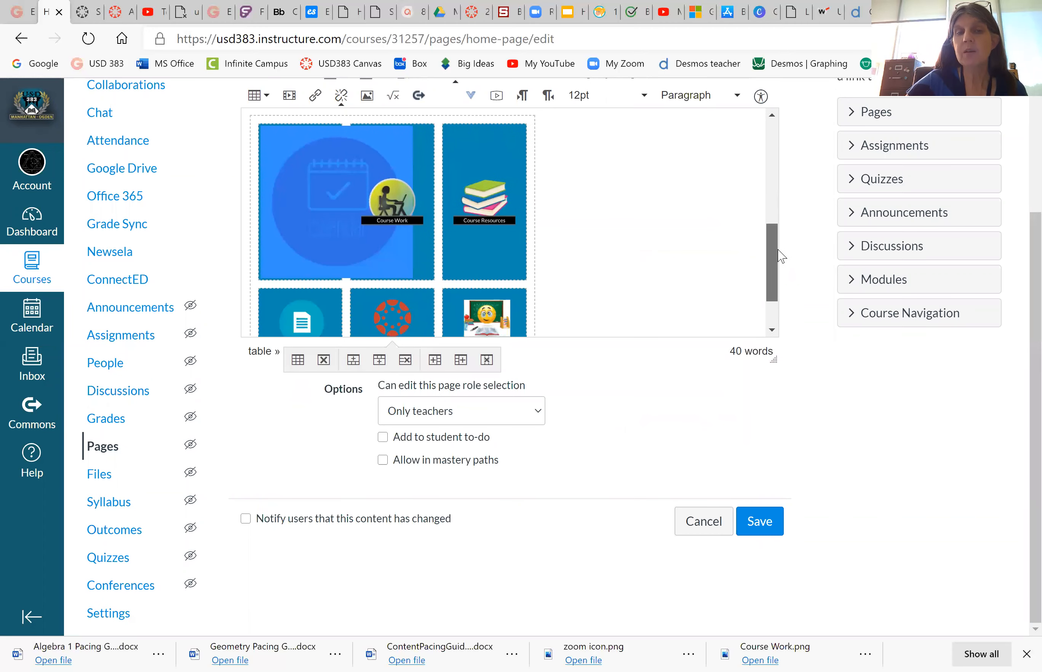
{"action": "left_click", "coordinate": [665, 215]}
{"action": "scroll", "coordinate": [644, 225], "scroll_direction": "down", "scroll_amount": 1}
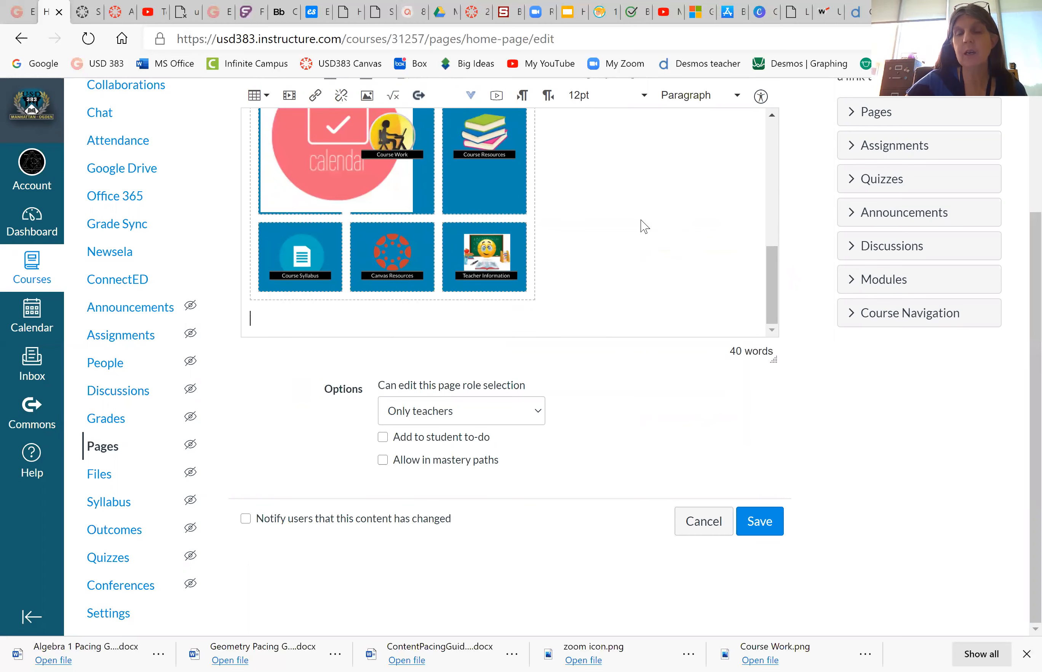
{"action": "left_click", "coordinate": [500, 201]}
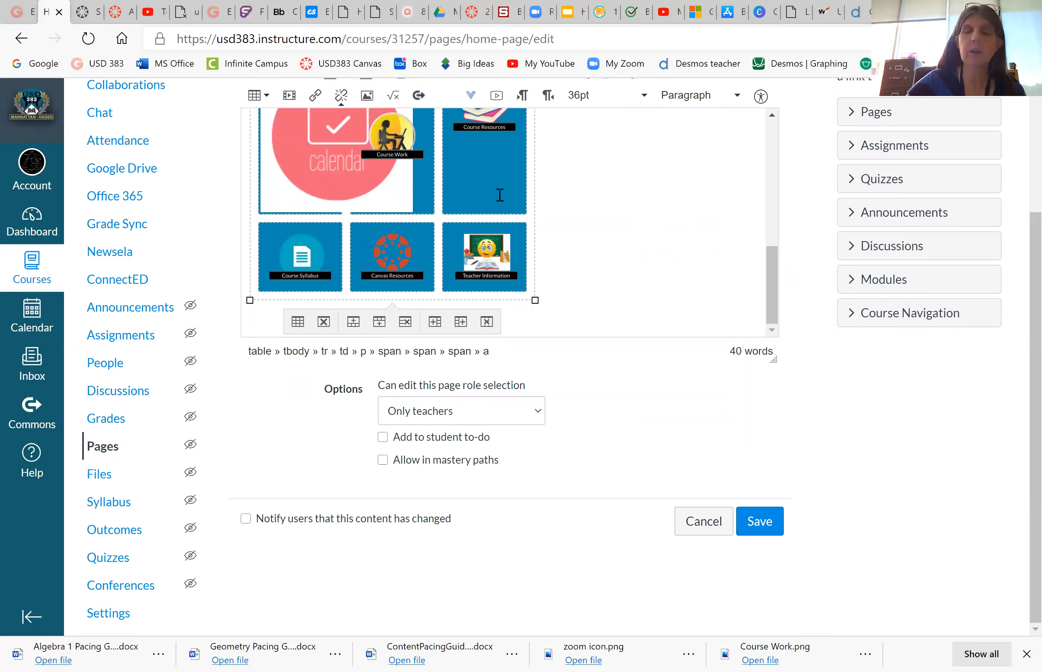
{"action": "left_click_drag", "start_coordinate": [535, 304], "coordinate": [748, 348]}
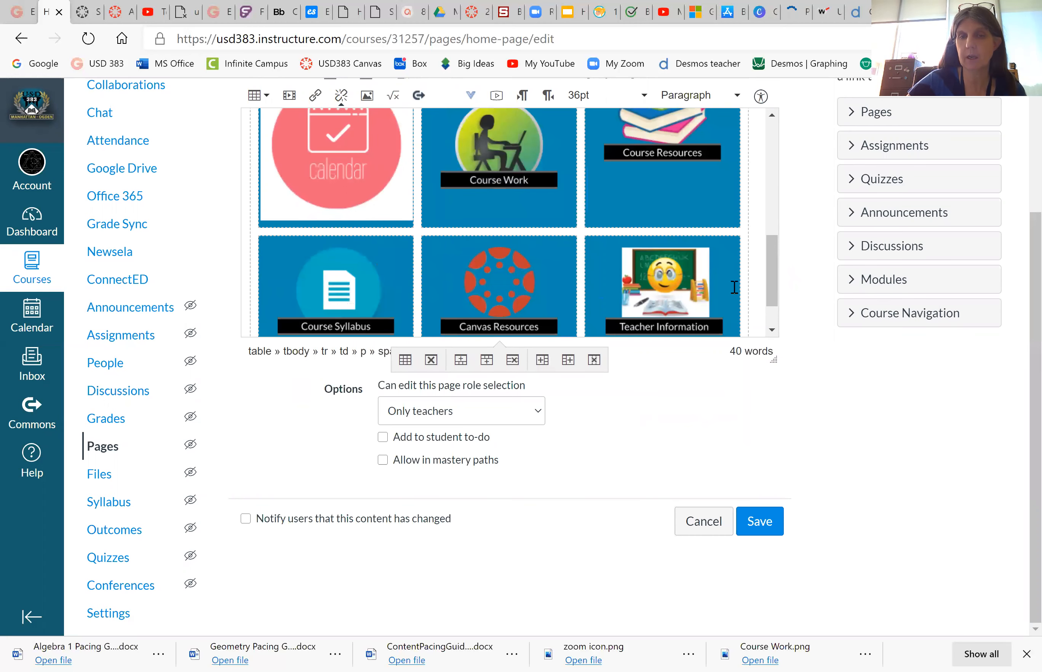
Narrow the button table to about four fifths of the page editor's width
{"action": "scroll", "coordinate": [732, 258], "scroll_direction": "down", "scroll_amount": 1}
{"action": "left_click_drag", "start_coordinate": [749, 300], "coordinate": [673, 301]}
{"action": "mouse_move", "coordinate": [770, 294]}
{"action": "left_mouse_down"}
{"action": "mouse_move", "coordinate": [772, 169]}
{"action": "mouse_move", "coordinate": [777, 280]}
{"action": "left_mouse_up"}
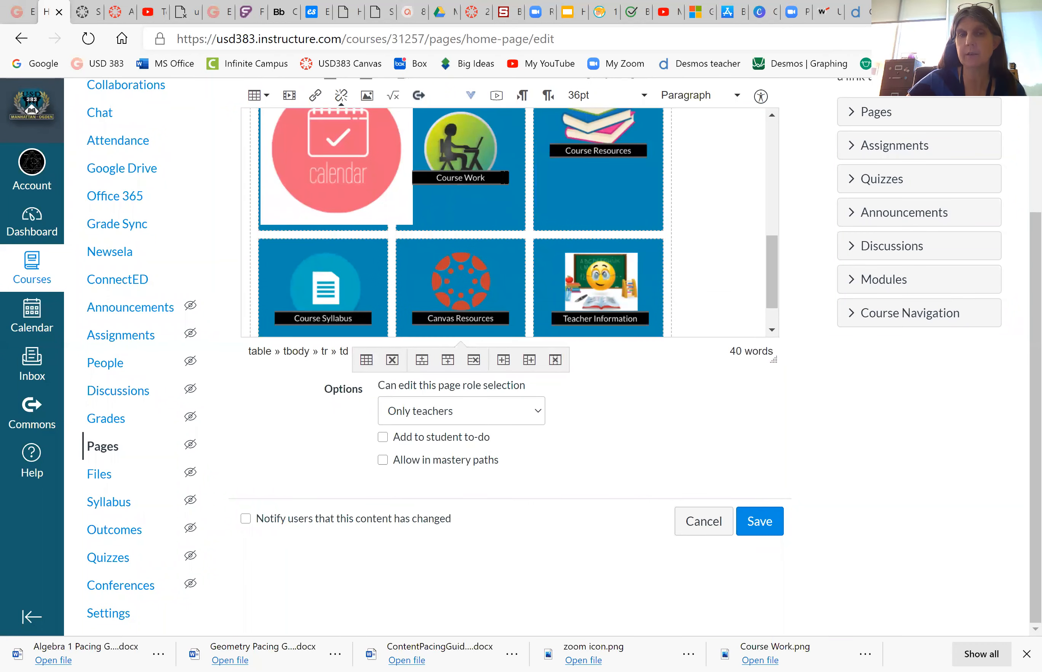
Open the image settings of the Course Work icon and browse the Canvas course files to Option 7 inside 00 Home Page Icons
{"action": "left_click", "coordinate": [469, 151]}
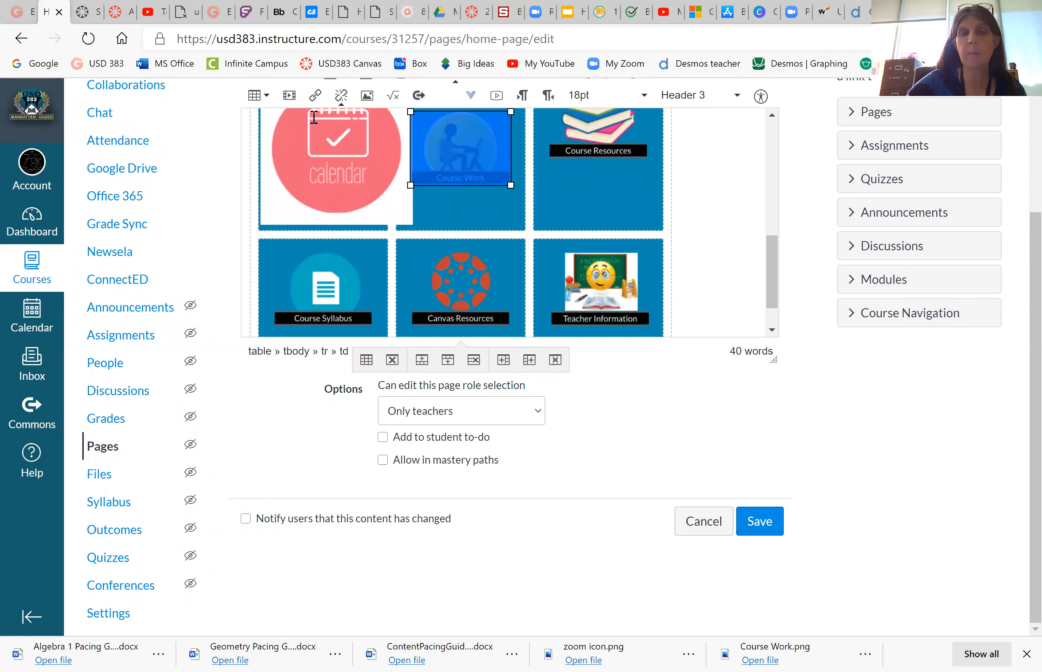
{"action": "left_click", "coordinate": [366, 95]}
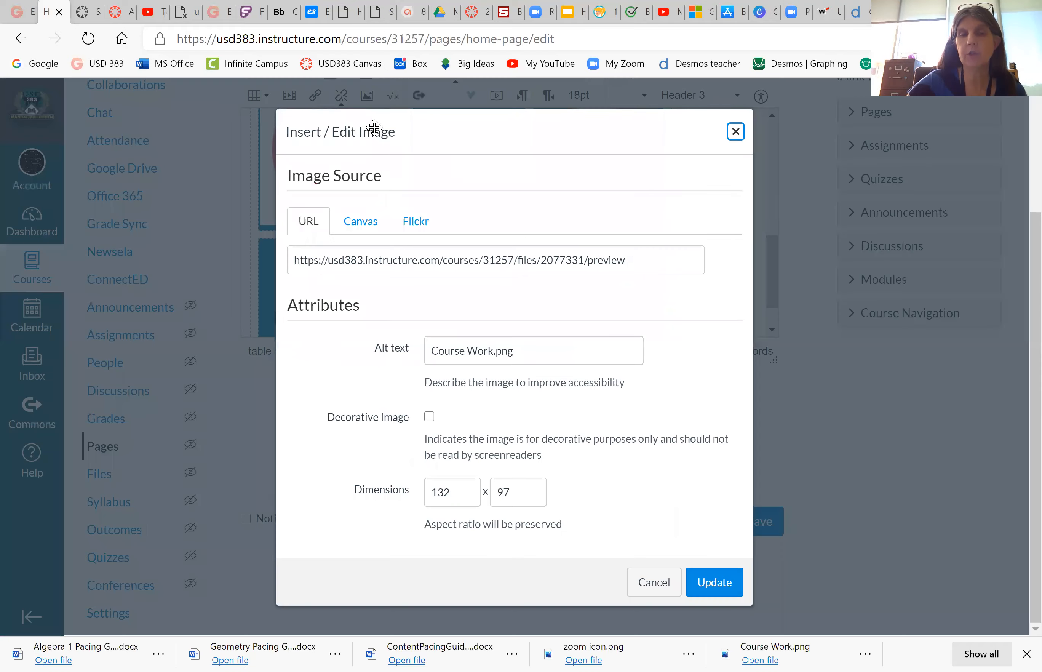
{"action": "left_click", "coordinate": [362, 222]}
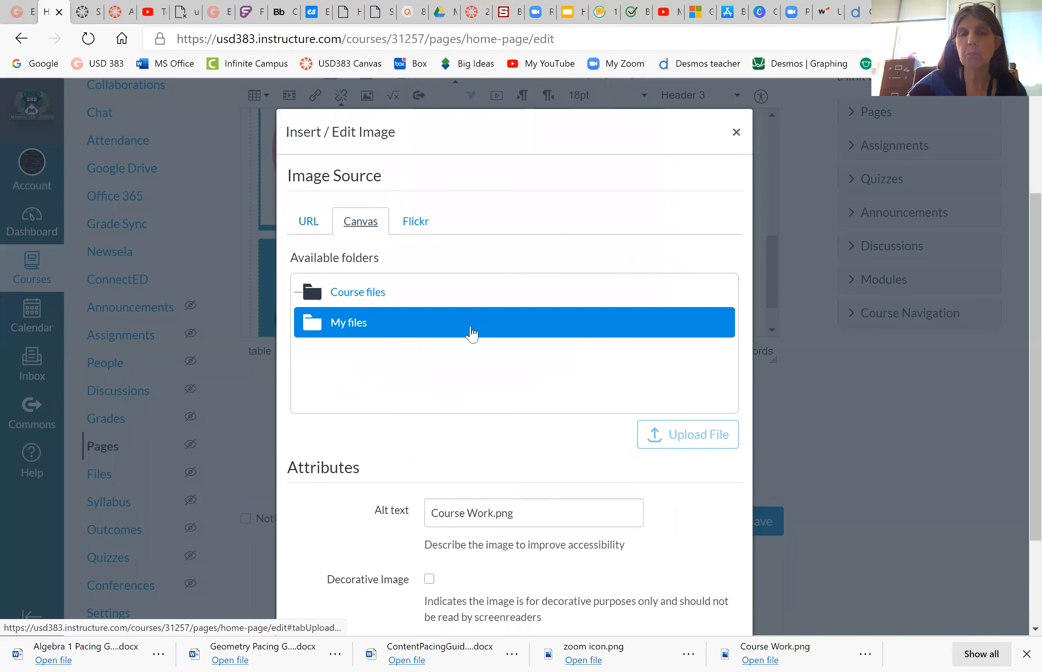
{"action": "left_click", "coordinate": [361, 302]}
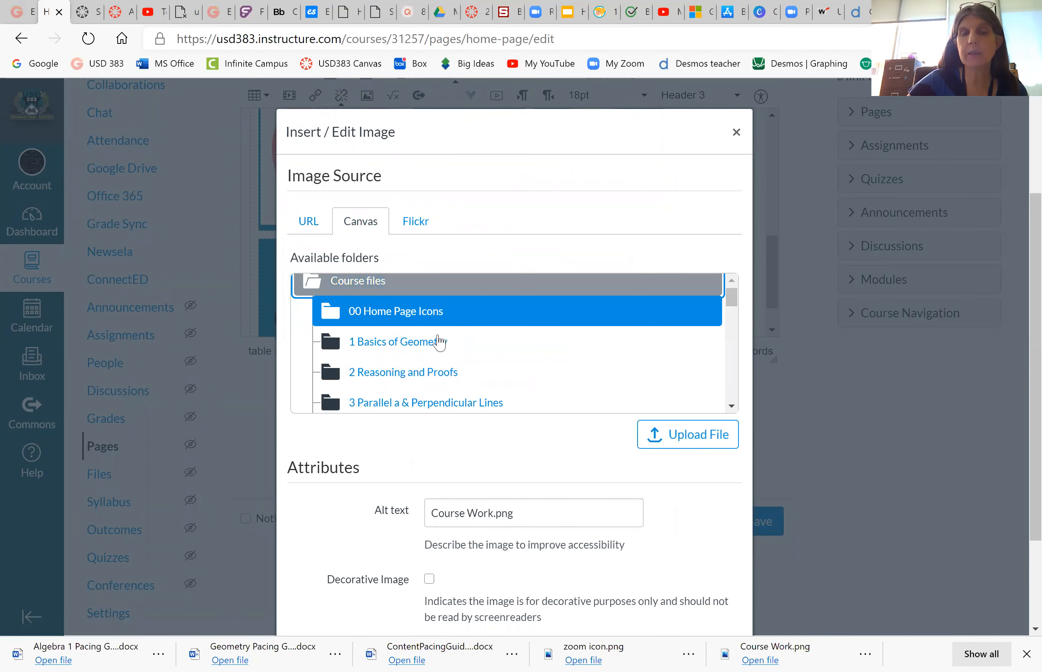
{"action": "scroll", "coordinate": [439, 342], "scroll_direction": "down", "scroll_amount": 5}
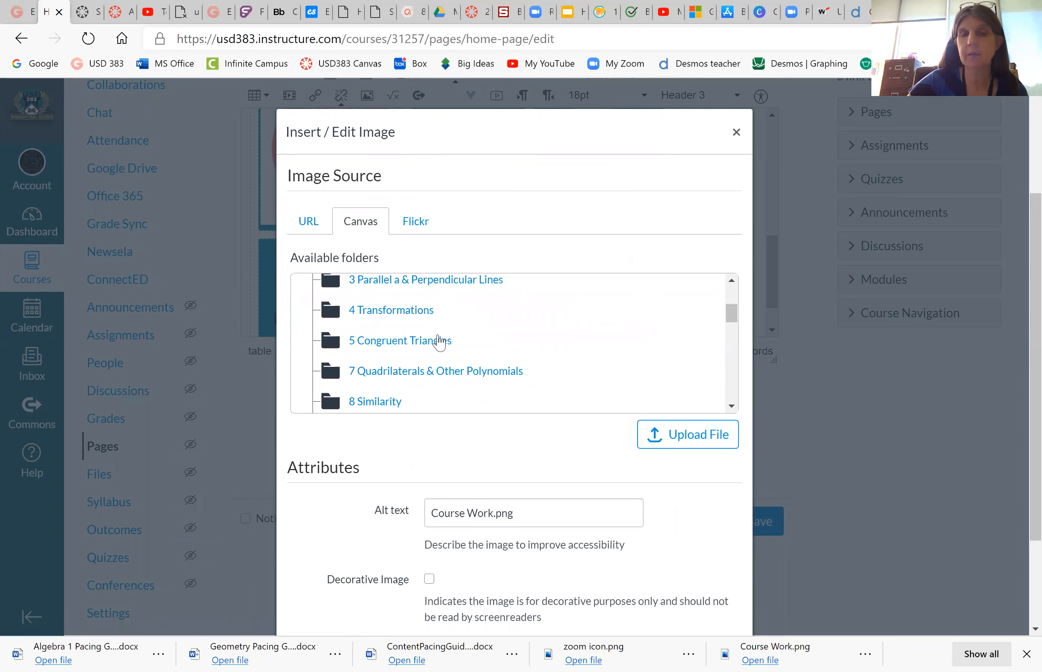
{"action": "scroll", "coordinate": [438, 344], "scroll_direction": "up", "scroll_amount": 5}
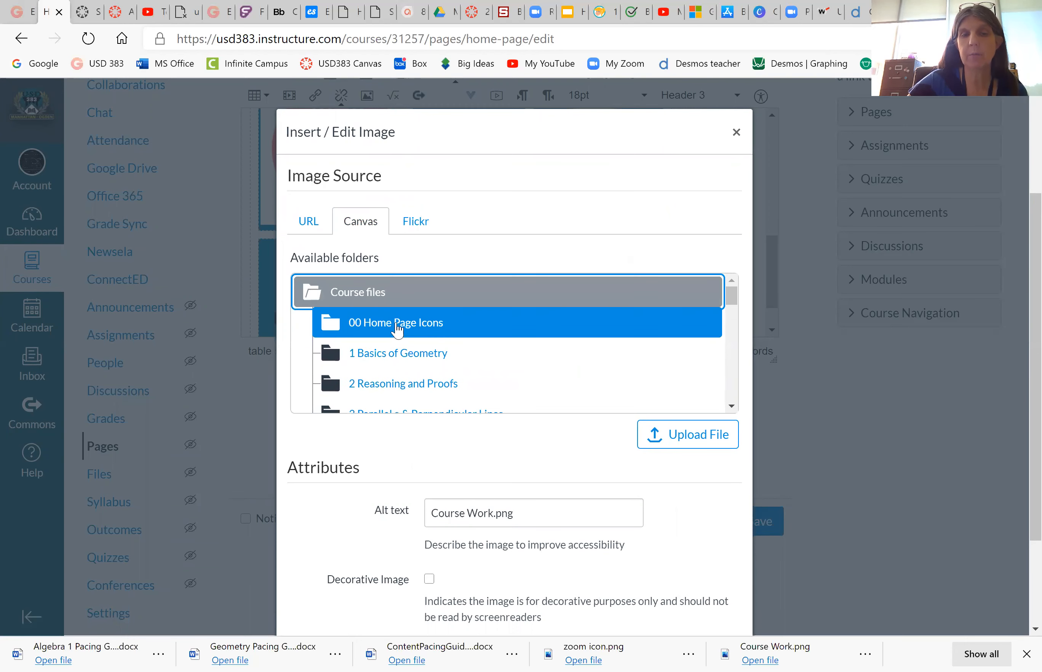
{"action": "left_click", "coordinate": [400, 328]}
{"action": "scroll", "coordinate": [465, 351], "scroll_direction": "down", "scroll_amount": 5}
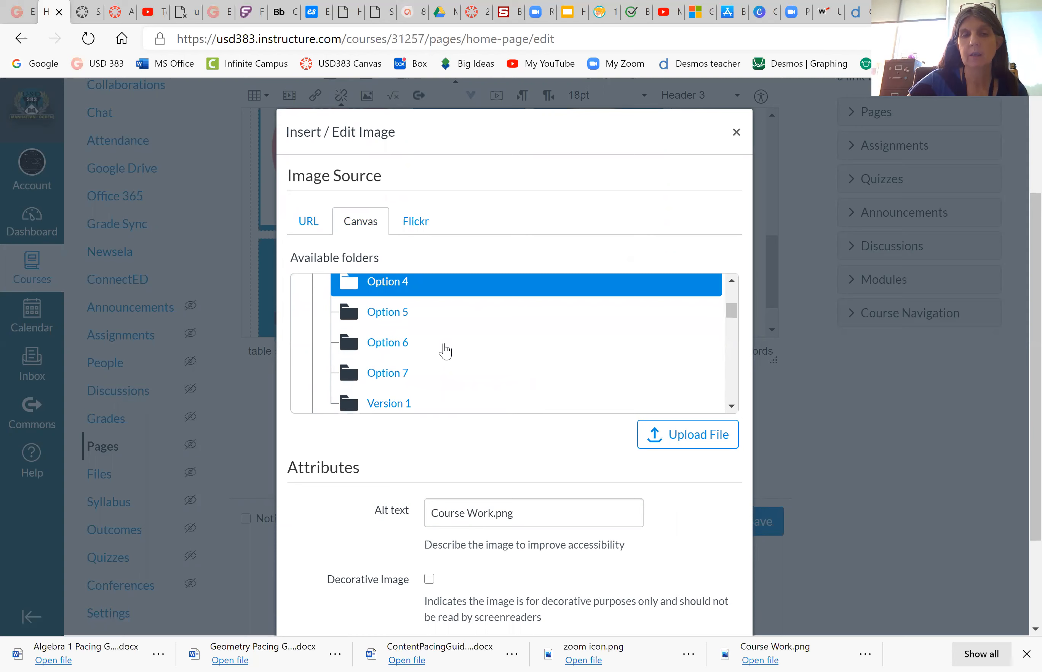
{"action": "left_click", "coordinate": [391, 317]}
Replace the Course Work icon with coursework7.png from the Option 7 folder
{"action": "scroll", "coordinate": [521, 342], "scroll_direction": "down", "scroll_amount": 2}
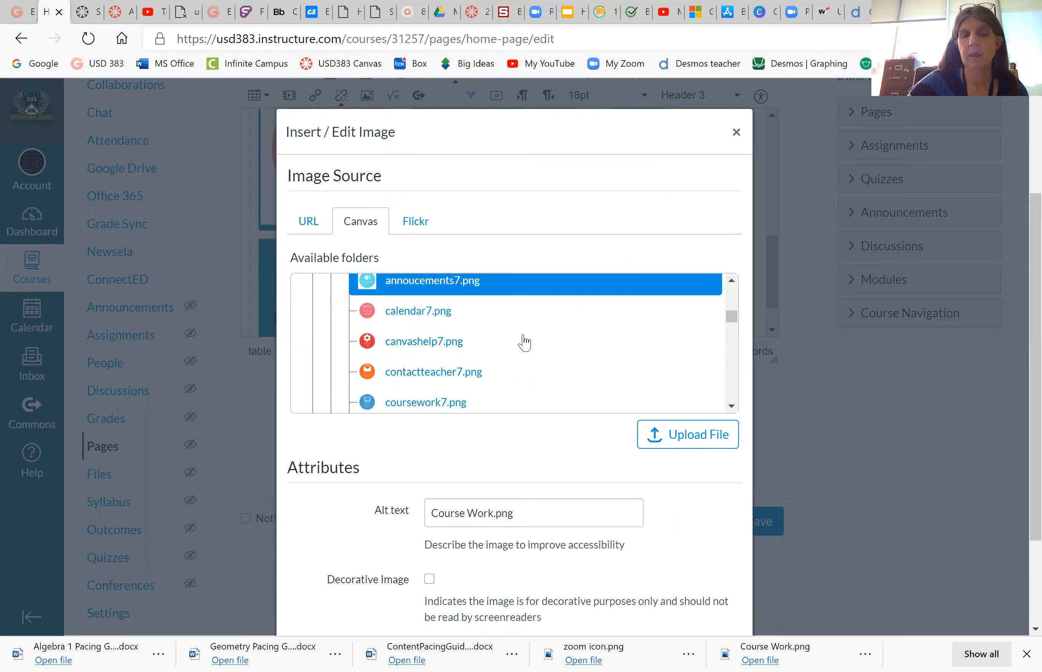
{"action": "scroll", "coordinate": [523, 341], "scroll_direction": "down", "scroll_amount": 1}
{"action": "left_click_drag", "start_coordinate": [558, 127], "coordinate": [582, 176]}
{"action": "left_click_drag", "start_coordinate": [346, 210], "coordinate": [501, 169]}
{"action": "left_click", "coordinate": [421, 366]}
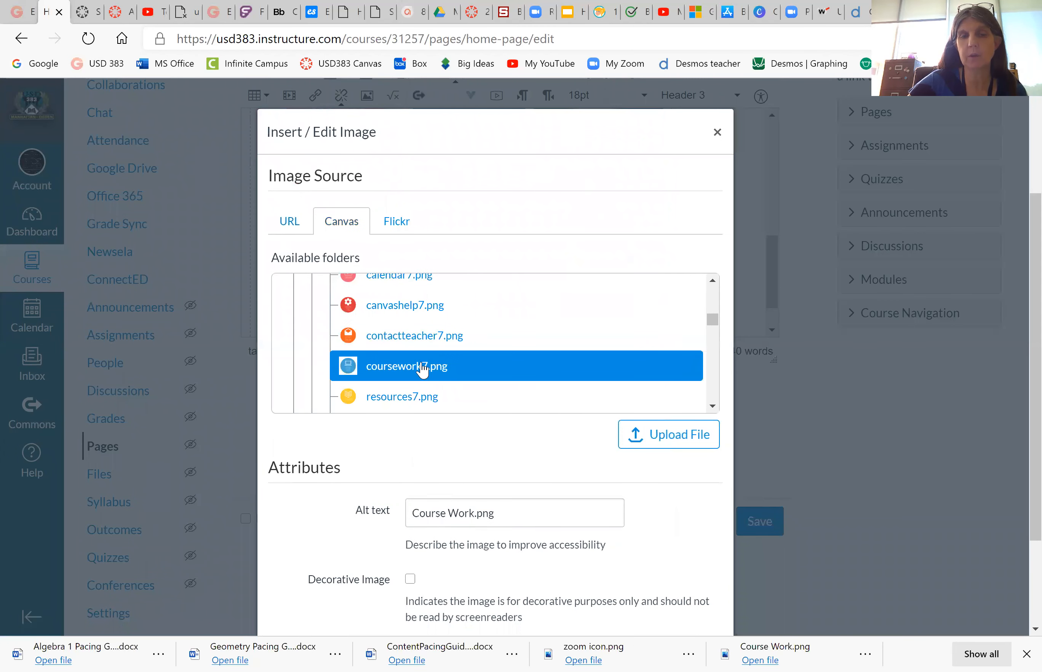
{"action": "scroll", "coordinate": [739, 564], "scroll_direction": "down", "scroll_amount": 3}
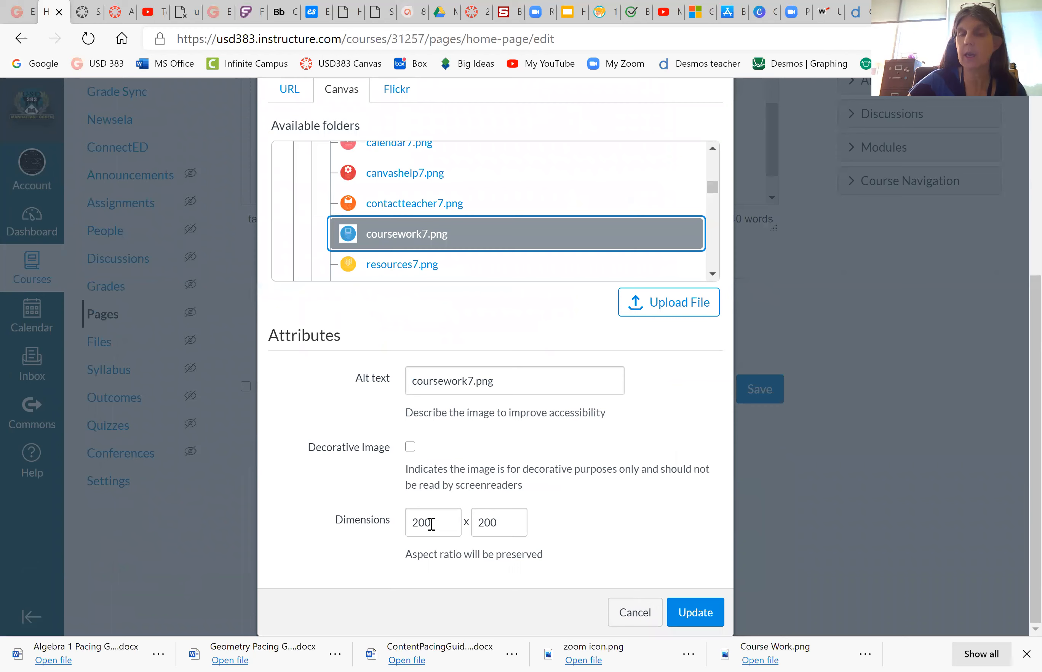
{"action": "left_click", "coordinate": [681, 607]}
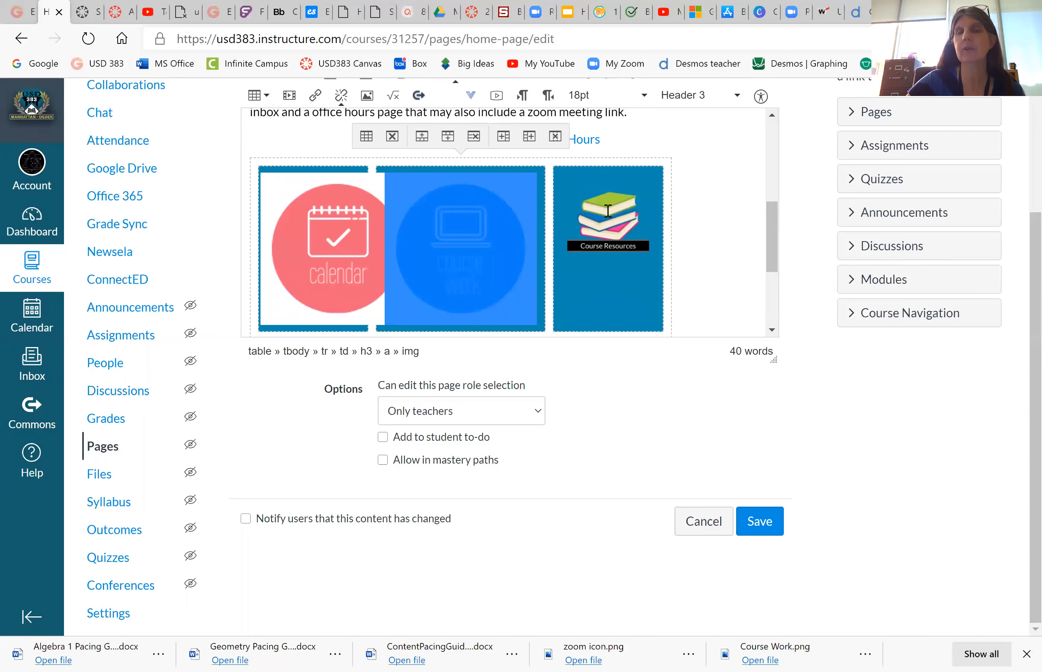
Open the Course Resources icon's image settings and browse the Canvas course files to Option 7 inside 00 Home Page Icons
{"action": "left_click", "coordinate": [608, 211]}
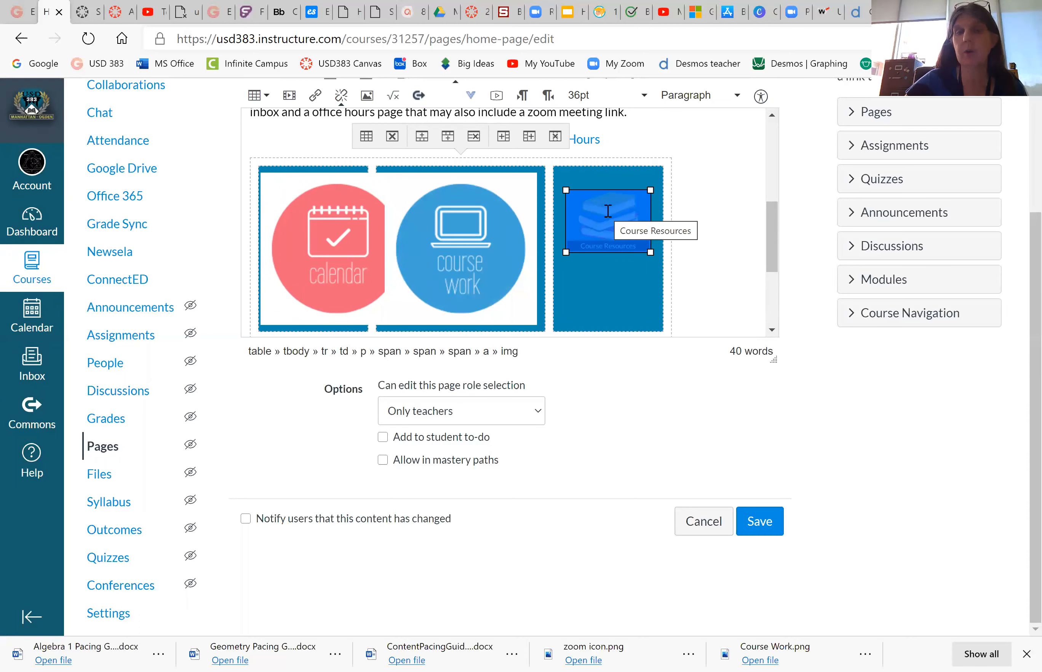
{"action": "scroll", "coordinate": [626, 213], "scroll_direction": "up", "scroll_amount": 3}
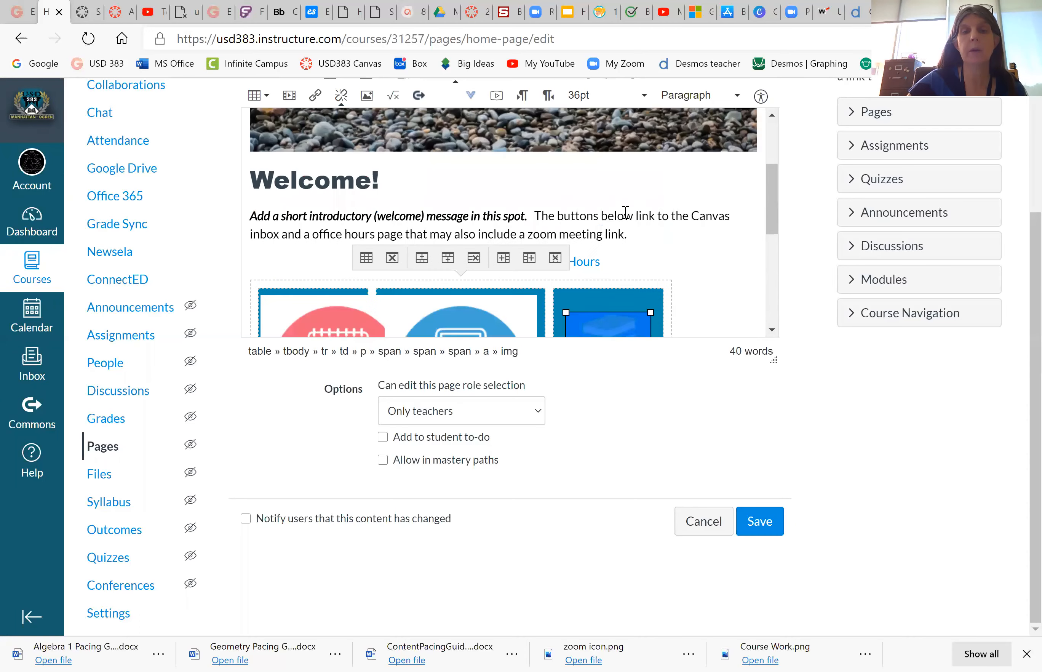
{"action": "scroll", "coordinate": [514, 200], "scroll_direction": "up", "scroll_amount": 3}
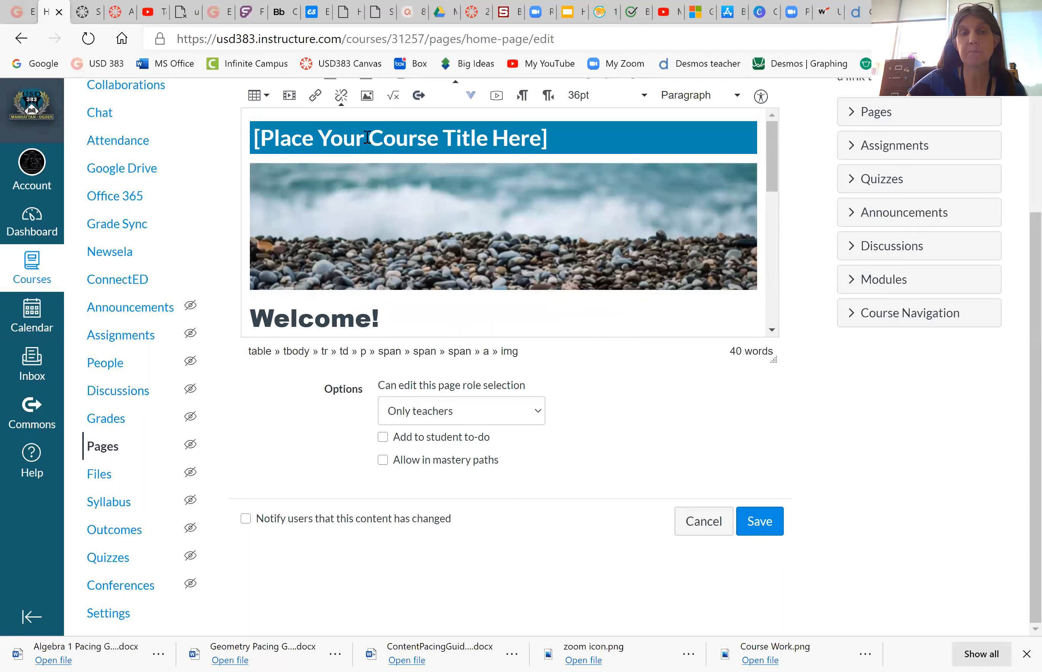
{"action": "left_click", "coordinate": [366, 96]}
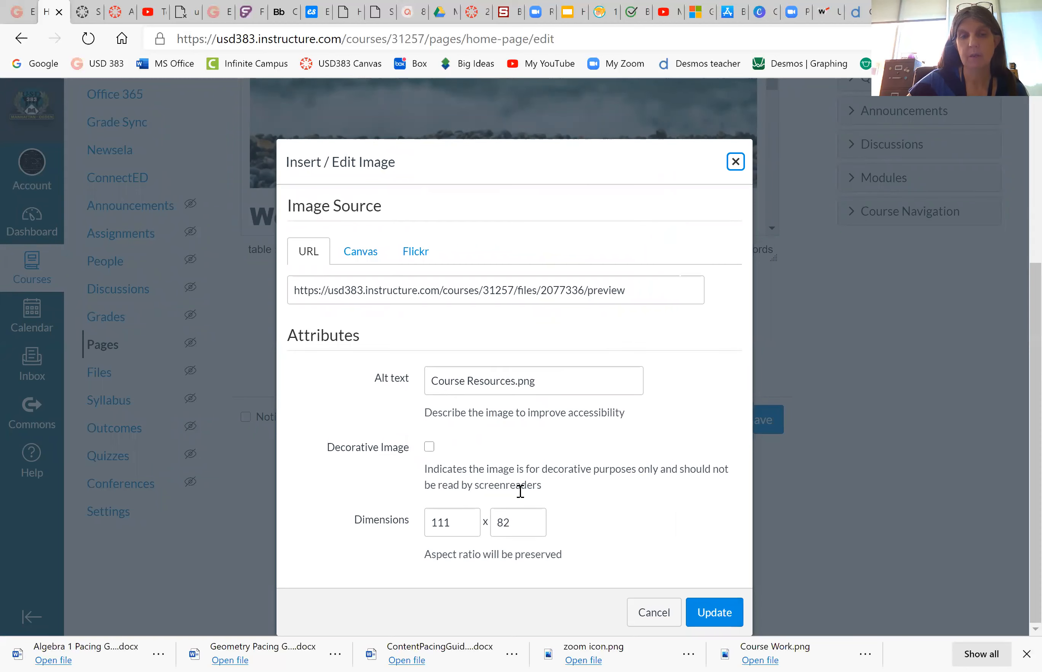
{"action": "left_click", "coordinate": [357, 251]}
{"action": "left_click", "coordinate": [349, 328]}
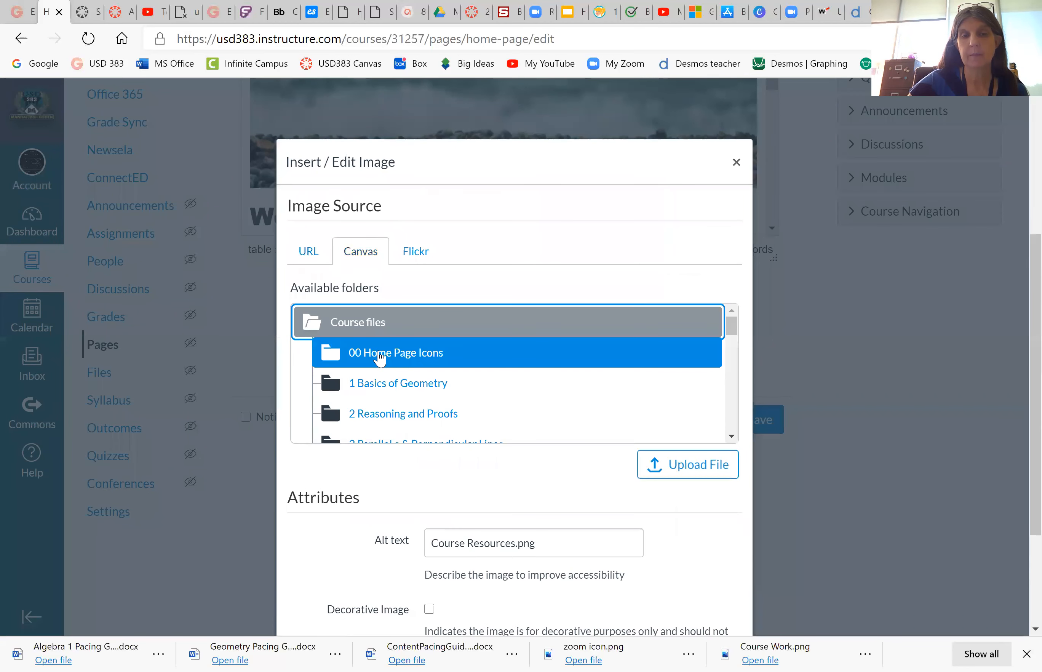
{"action": "left_click", "coordinate": [381, 358]}
{"action": "scroll", "coordinate": [510, 409], "scroll_direction": "down", "scroll_amount": 4}
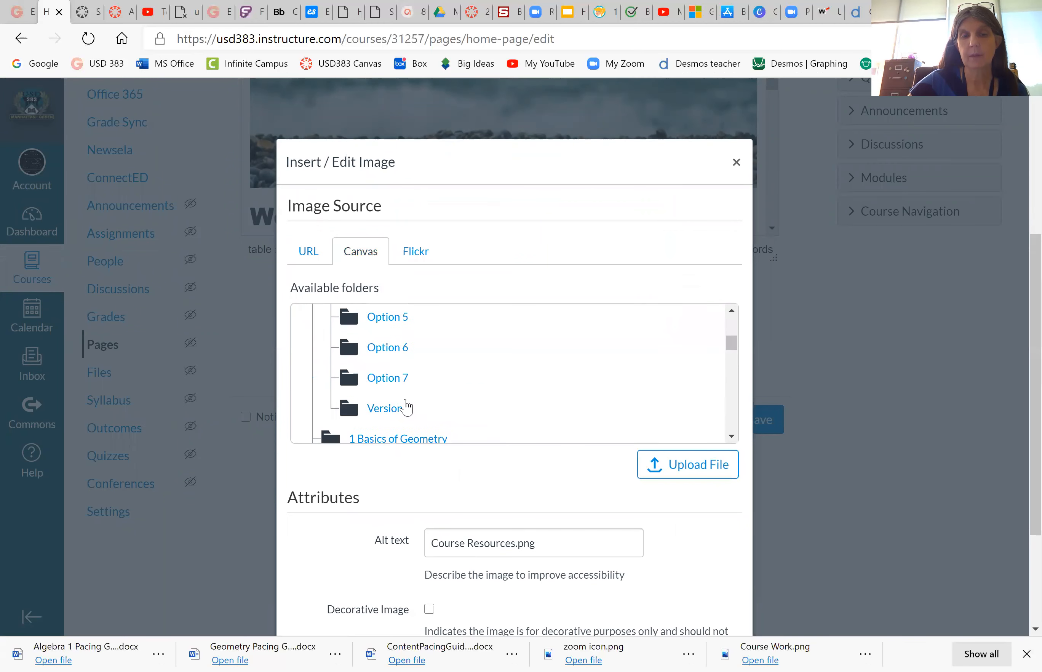
{"action": "left_click", "coordinate": [387, 377]}
Replace the Course Resources icon with resources7.png from the Option 7 folder
{"action": "scroll", "coordinate": [567, 376], "scroll_direction": "down", "scroll_amount": 1}
{"action": "scroll", "coordinate": [568, 377], "scroll_direction": "down", "scroll_amount": 2}
{"action": "left_click", "coordinate": [418, 402]}
{"action": "scroll", "coordinate": [604, 506], "scroll_direction": "down", "scroll_amount": 3}
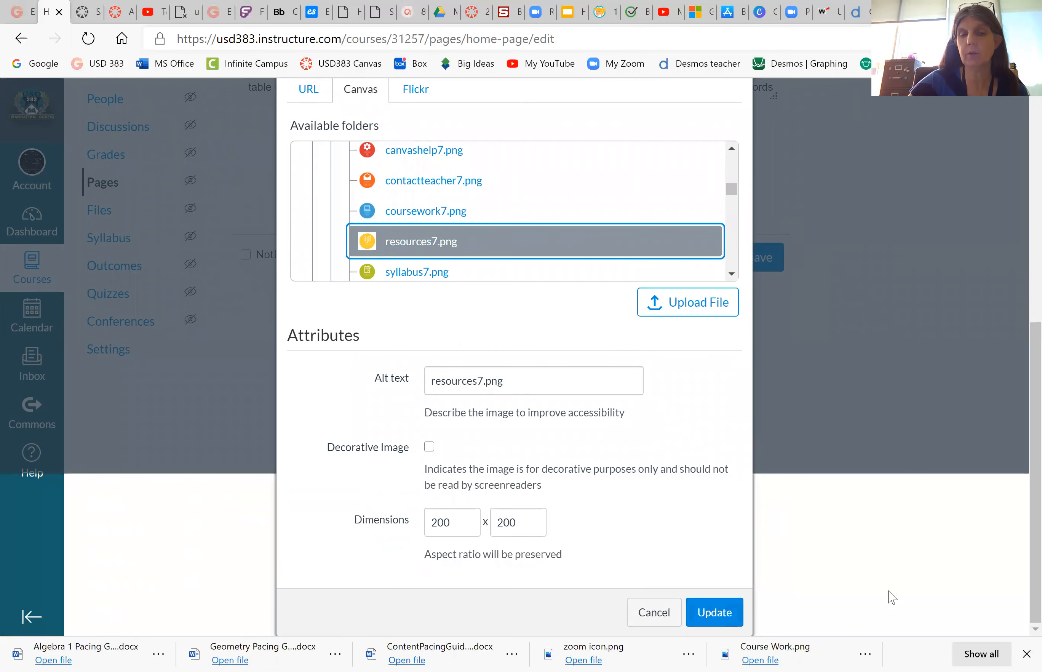
{"action": "left_click", "coordinate": [714, 611]}
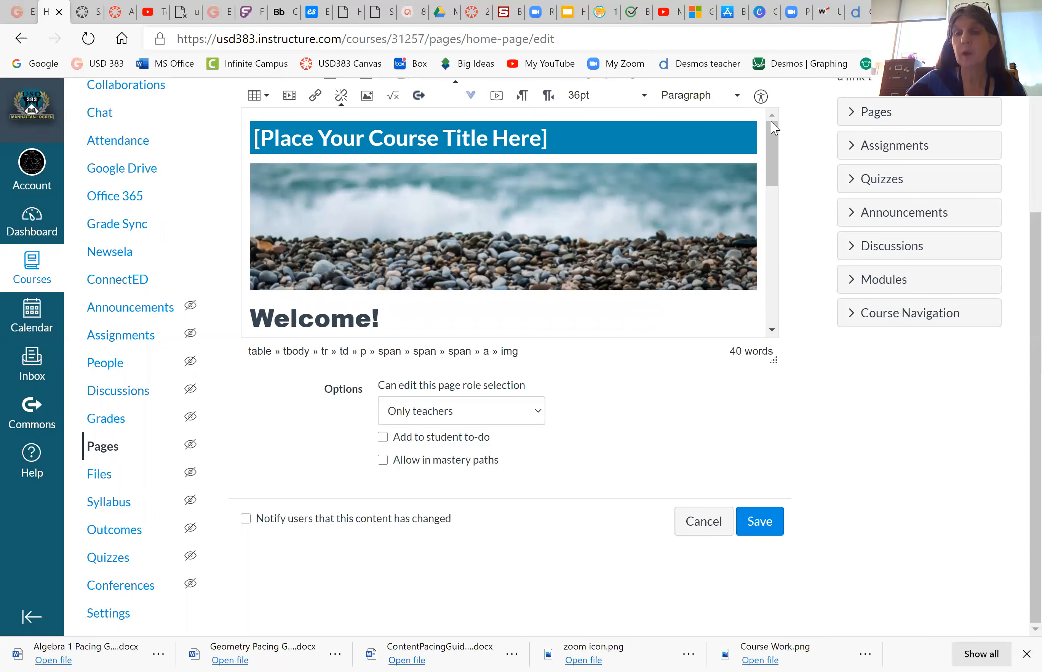
Save the home page and check the calendar, course work and resources icons on the published page
{"action": "left_click_drag", "start_coordinate": [771, 142], "coordinate": [786, 268]}
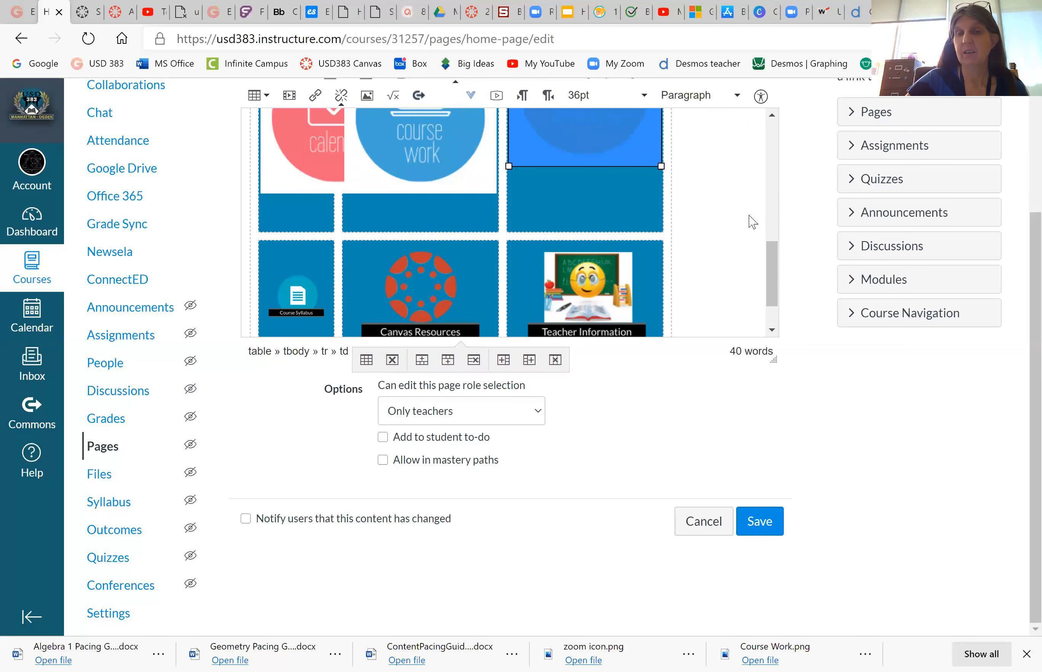
{"action": "left_click", "coordinate": [738, 221]}
{"action": "scroll", "coordinate": [751, 332], "scroll_direction": "up", "scroll_amount": 2}
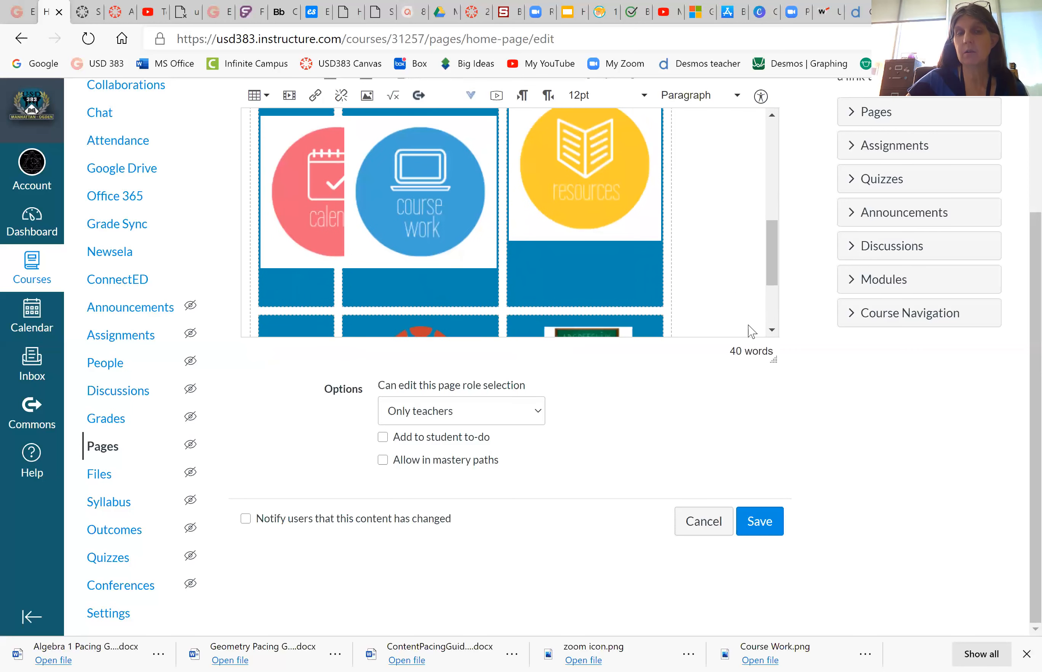
{"action": "scroll", "coordinate": [751, 331], "scroll_direction": "up", "scroll_amount": 2}
{"action": "scroll", "coordinate": [751, 332], "scroll_direction": "down", "scroll_amount": 3}
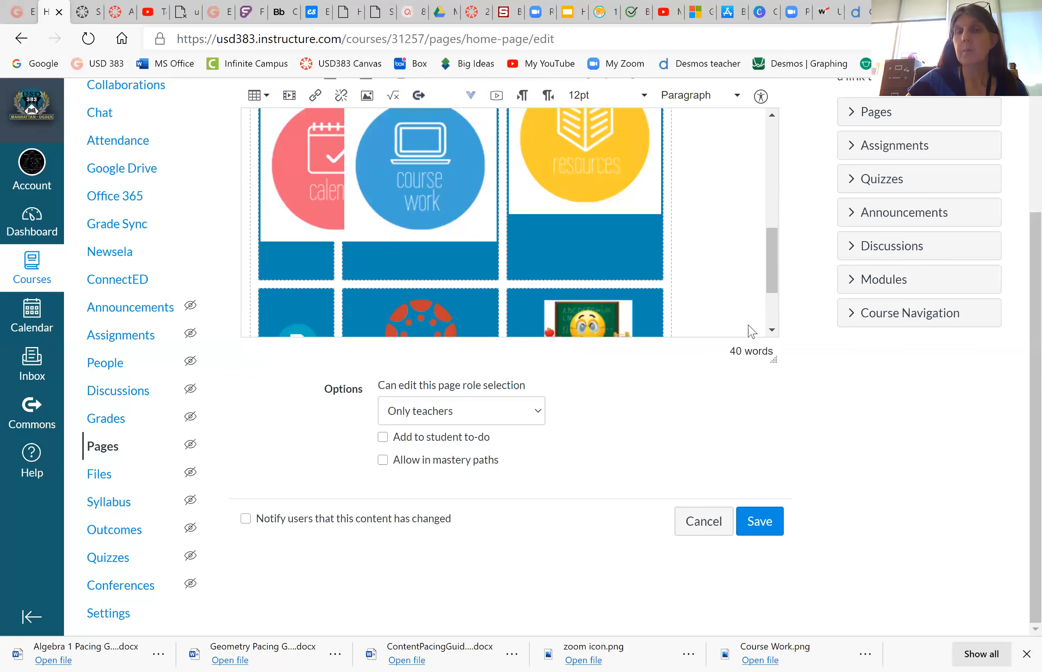
{"action": "left_click", "coordinate": [758, 523]}
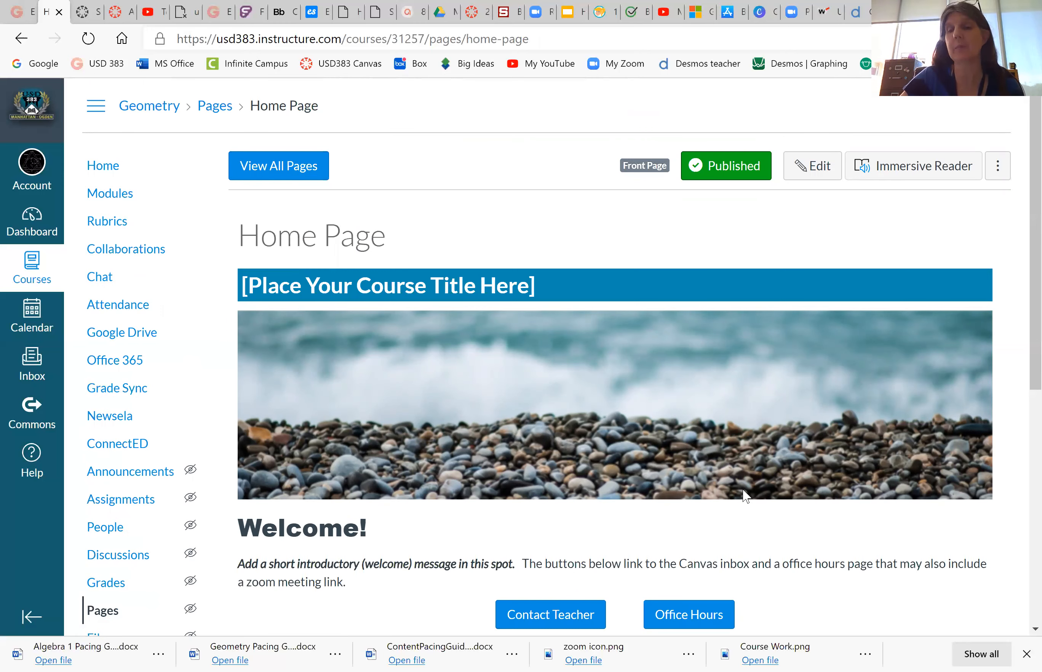
{"action": "scroll", "coordinate": [743, 490], "scroll_direction": "down", "scroll_amount": 3}
{"action": "scroll", "coordinate": [743, 490], "scroll_direction": "down", "scroll_amount": 5}
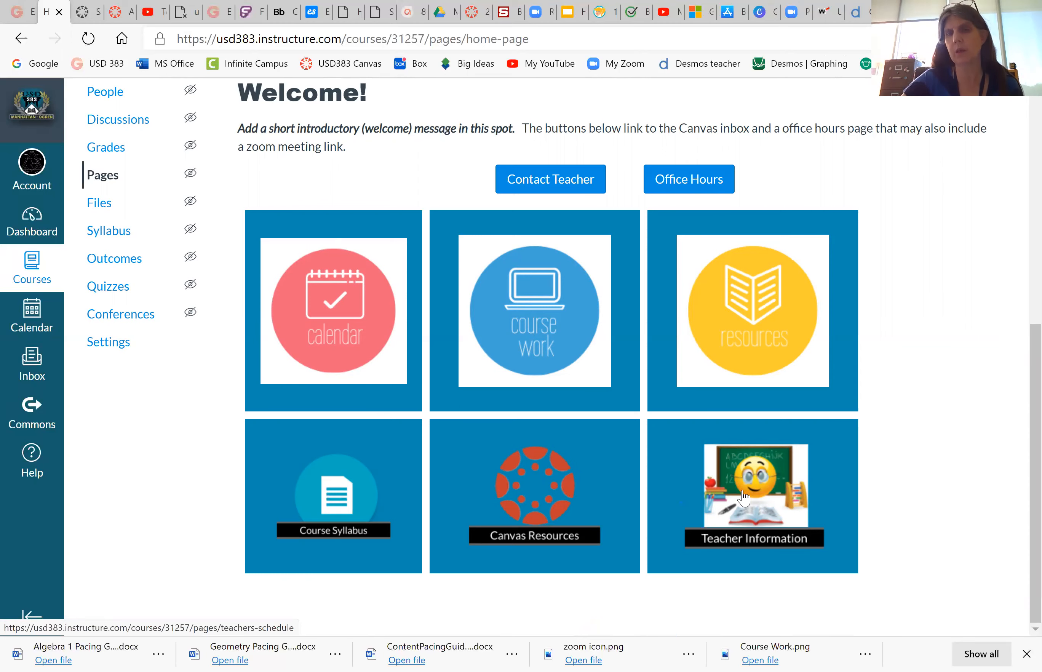
{"action": "scroll", "coordinate": [743, 497], "scroll_direction": "up", "scroll_amount": 10}
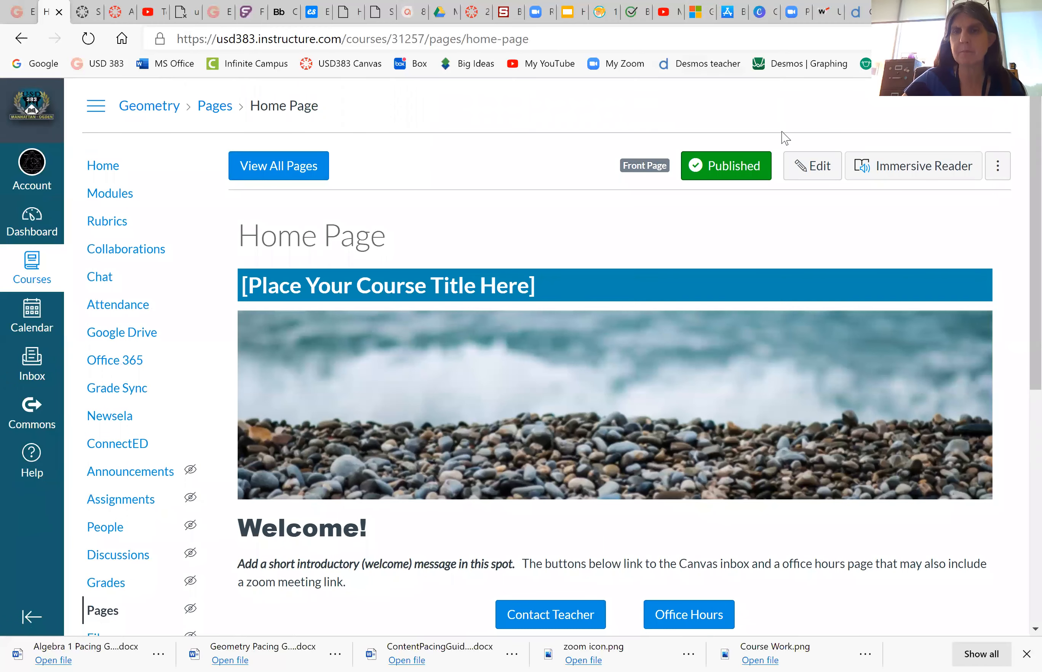
{"action": "left_click", "coordinate": [804, 169]}
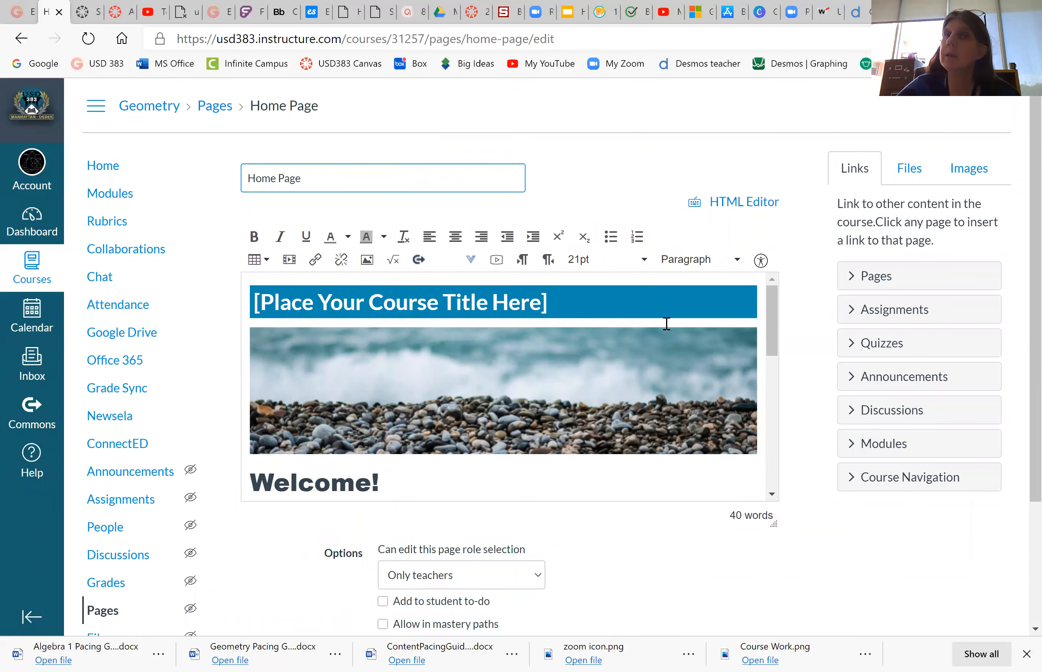
{"action": "scroll", "coordinate": [701, 394], "scroll_direction": "down", "scroll_amount": 10}
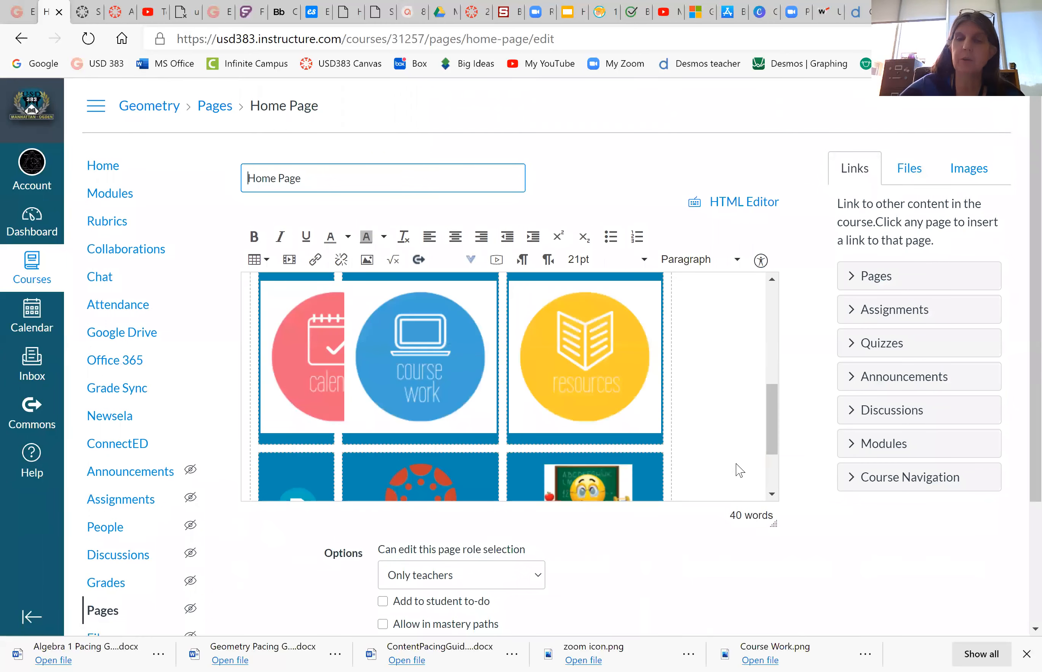
{"action": "scroll", "coordinate": [755, 488], "scroll_direction": "down", "scroll_amount": 2}
{"action": "scroll", "coordinate": [829, 578], "scroll_direction": "down", "scroll_amount": 3}
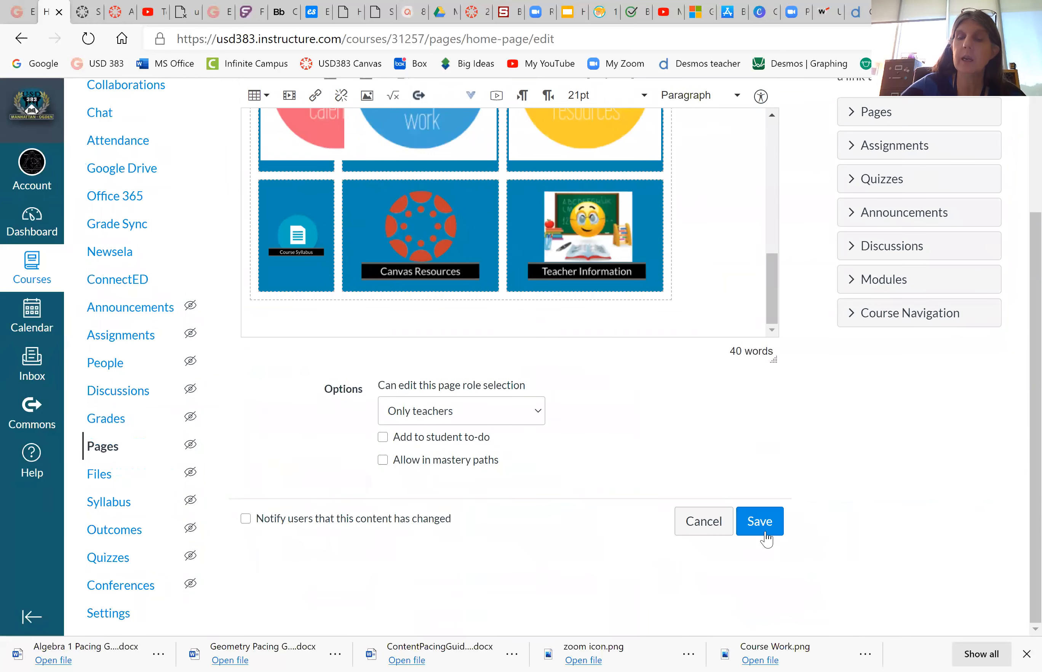
{"action": "left_click", "coordinate": [704, 522]}
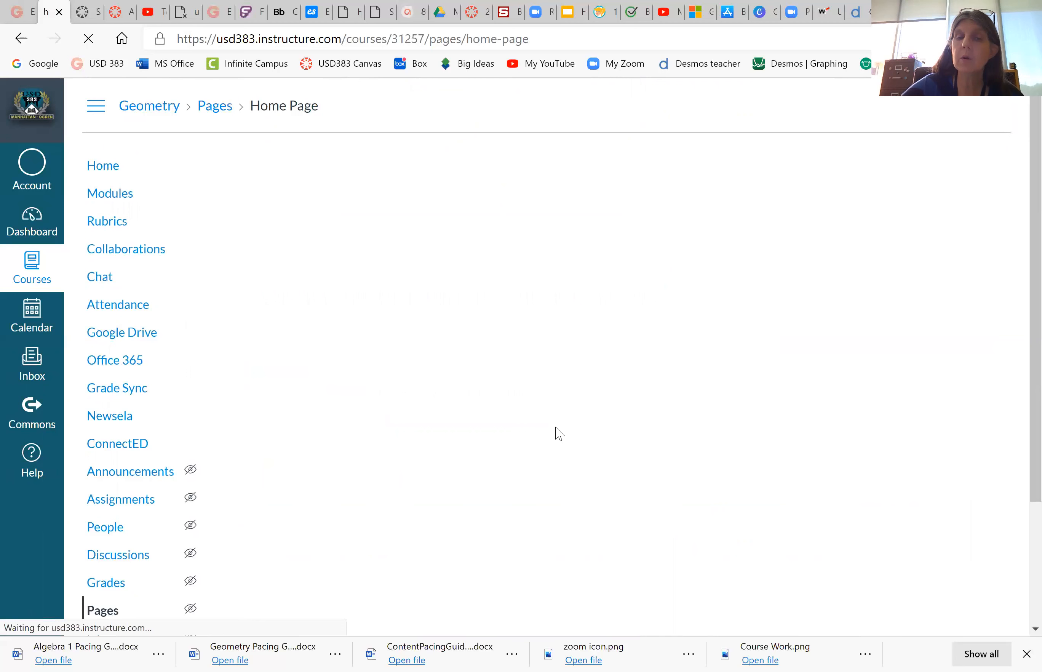
Test the course work button's link to the Modules page and return to the home page
{"action": "scroll", "coordinate": [604, 414], "scroll_direction": "down", "scroll_amount": 6}
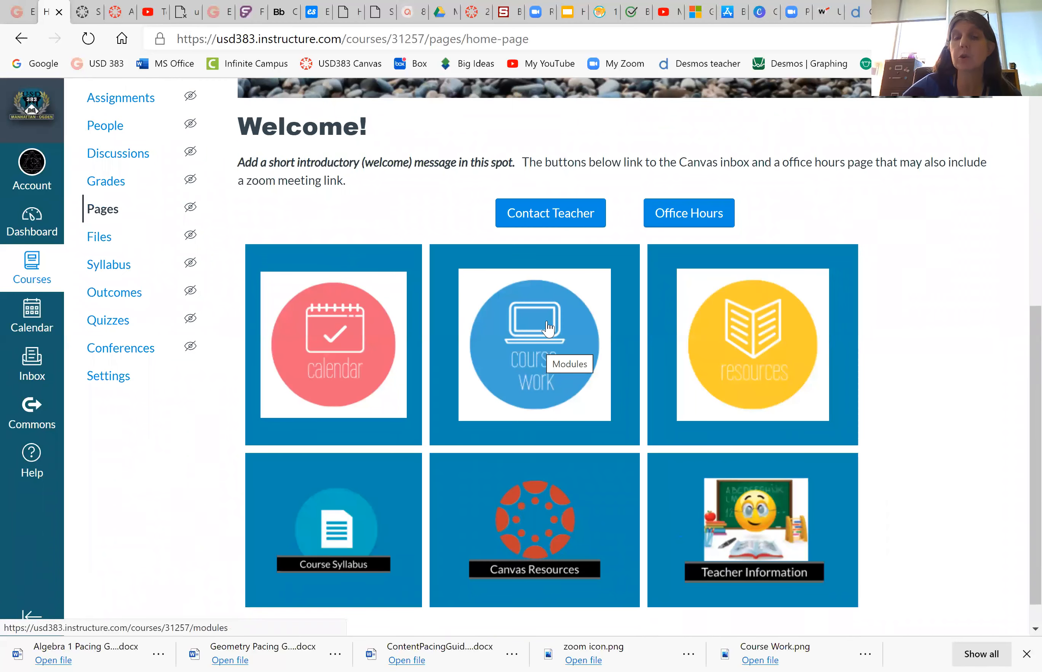
{"action": "left_click", "coordinate": [548, 327]}
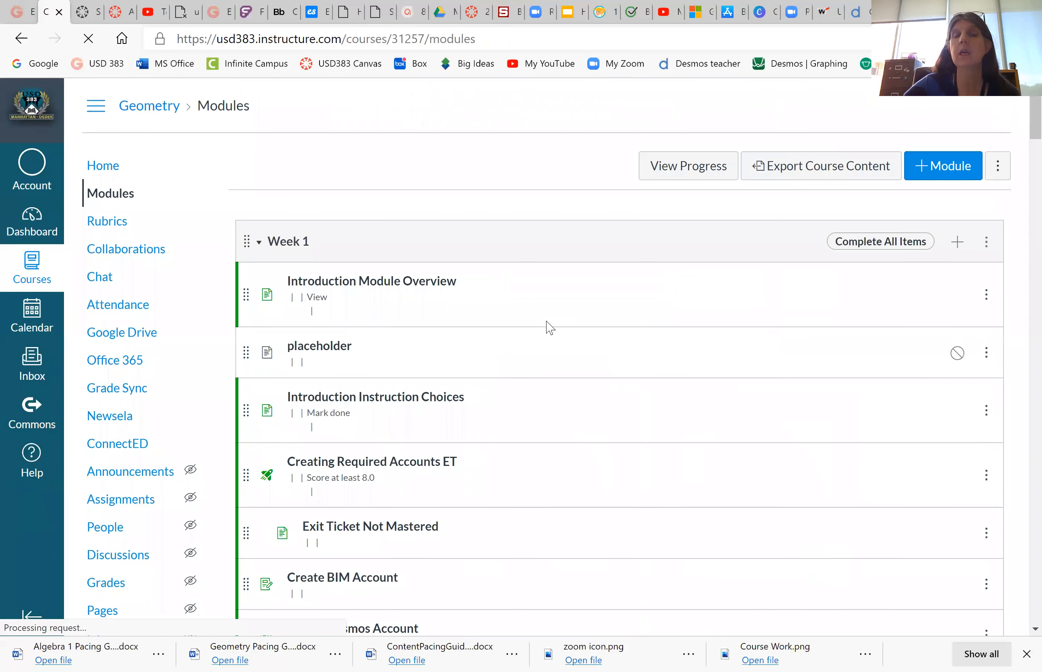
{"action": "scroll", "coordinate": [548, 327], "scroll_direction": "down", "scroll_amount": 3}
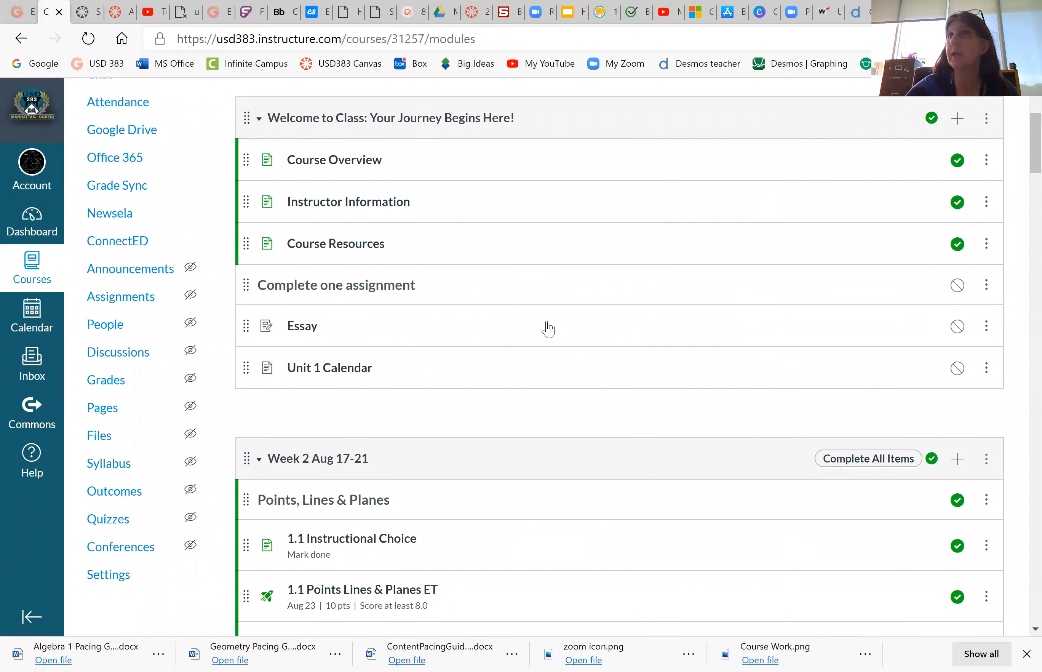
{"action": "left_click", "coordinate": [21, 38]}
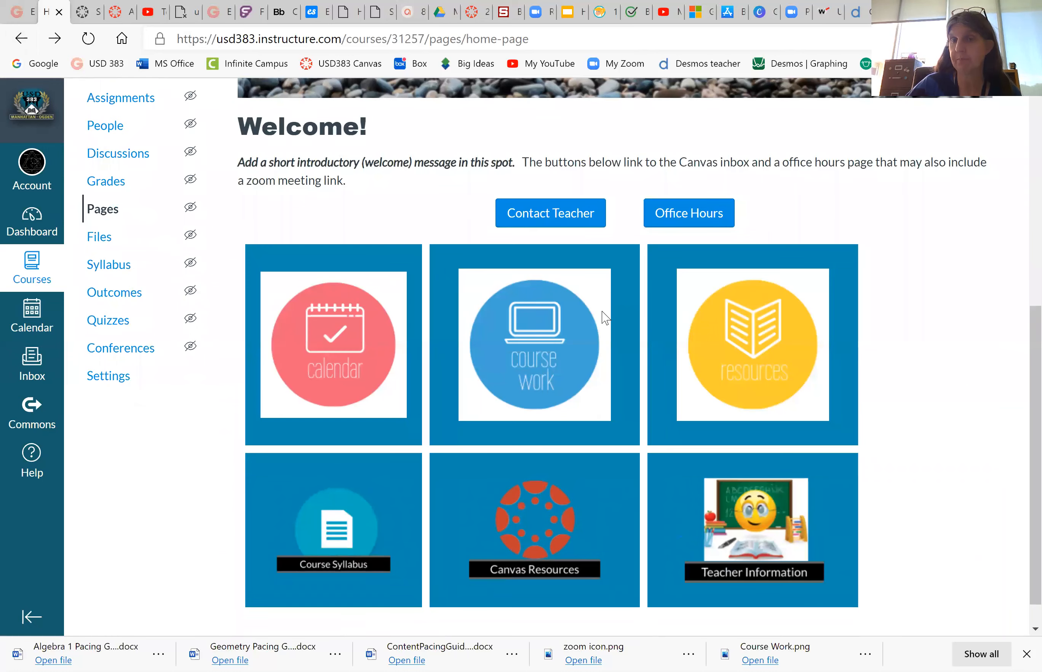
{"action": "scroll", "coordinate": [603, 315], "scroll_direction": "up", "scroll_amount": 5}
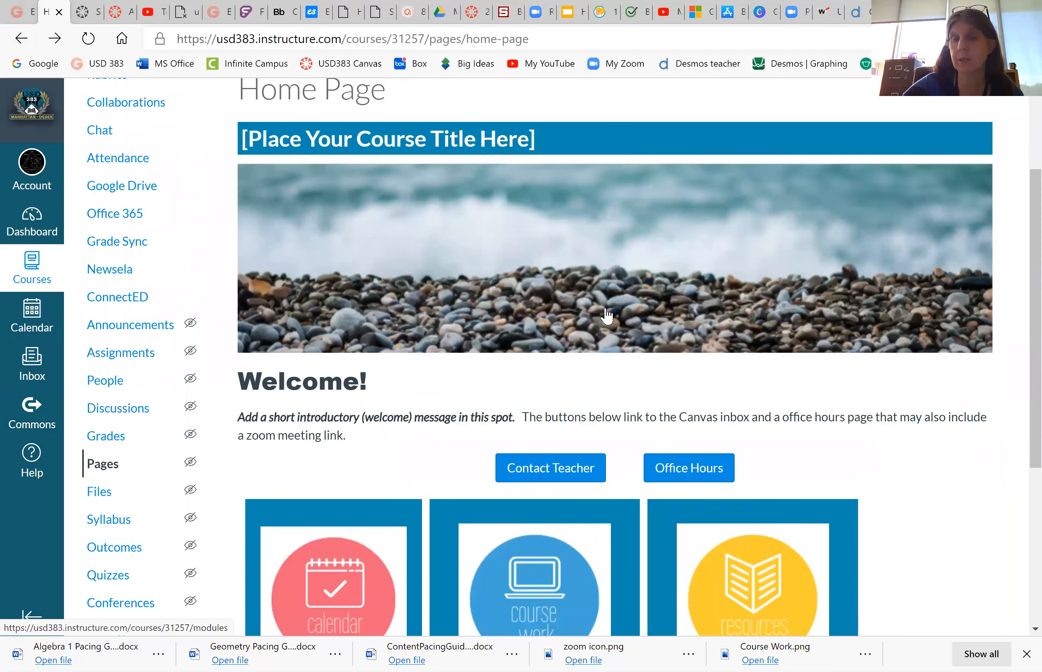
Open the home page for editing and review the calendar, course work and resources columns in the button table
{"action": "scroll", "coordinate": [606, 315], "scroll_direction": "up", "scroll_amount": 2}
{"action": "left_click", "coordinate": [807, 174]}
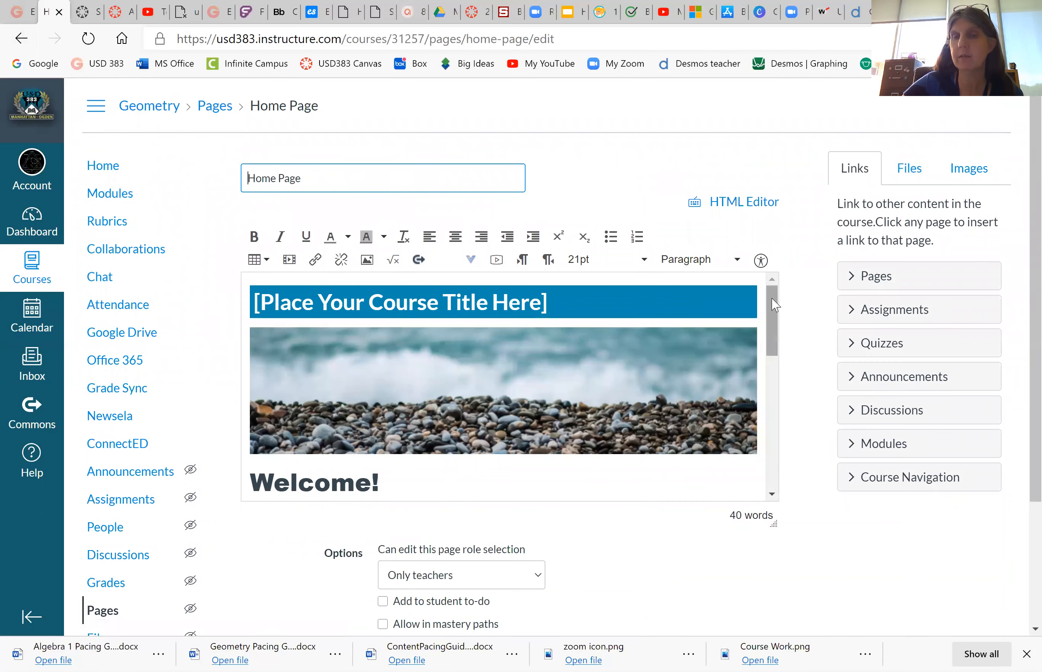
{"action": "left_click", "coordinate": [772, 299]}
{"action": "left_click_drag", "start_coordinate": [771, 298], "coordinate": [776, 422]}
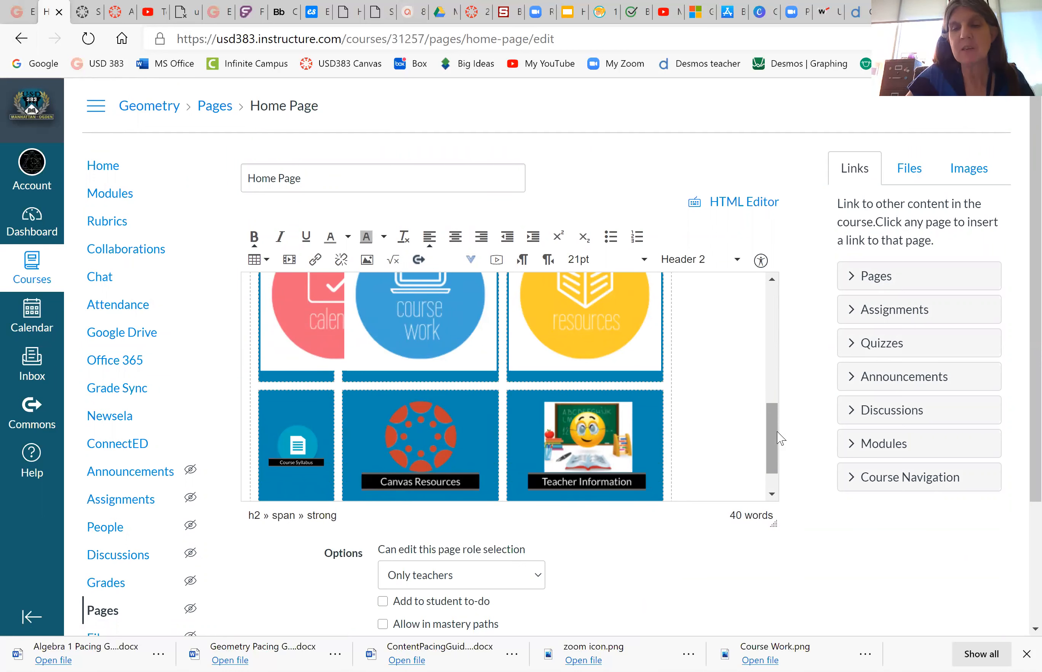
{"action": "left_click_drag", "start_coordinate": [776, 440], "coordinate": [776, 434]}
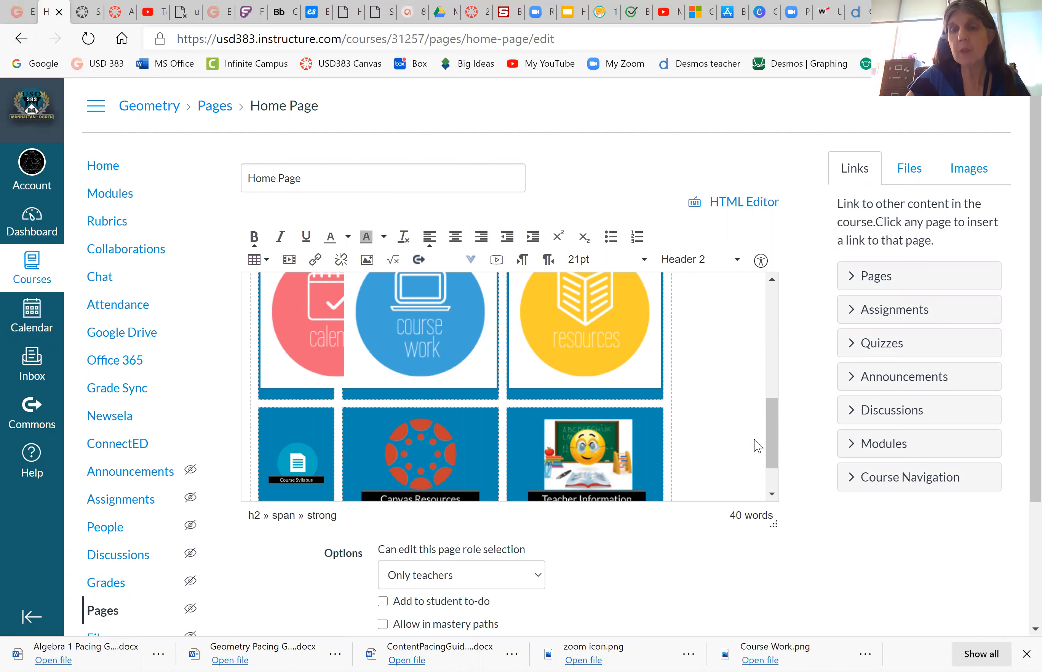
{"action": "left_click_drag", "start_coordinate": [779, 338], "coordinate": [779, 386]}
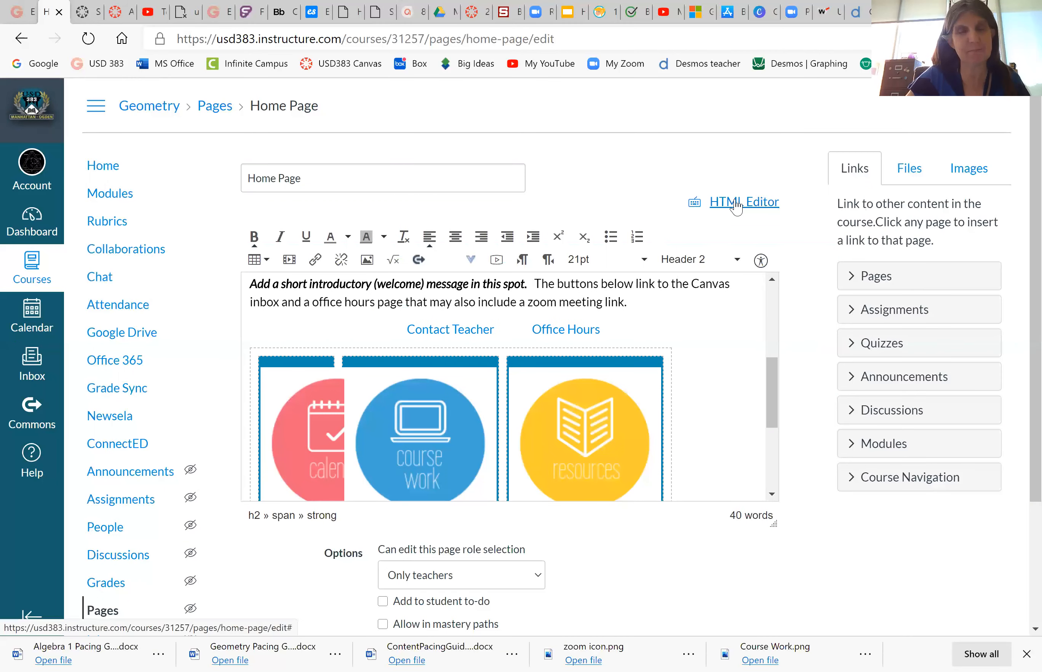
Switch the home page to its HTML source and examine the Contact Teacher link's course and teacher-name parameters
{"action": "left_click", "coordinate": [736, 204]}
{"action": "left_click_drag", "start_coordinate": [763, 409], "coordinate": [771, 256]}
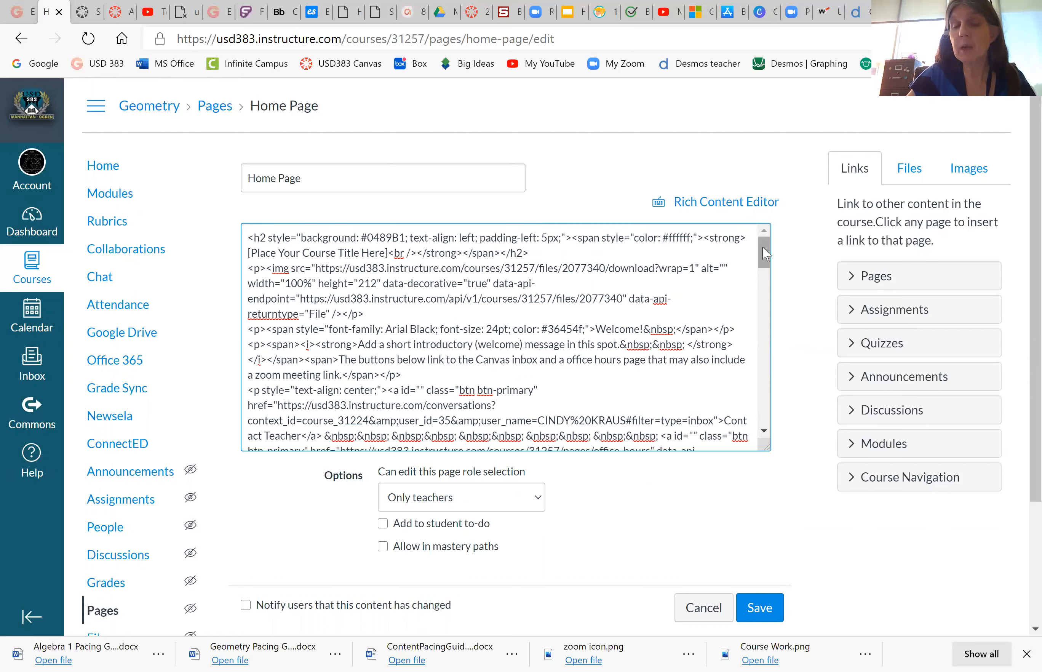
{"action": "scroll", "coordinate": [764, 253], "scroll_direction": "down", "scroll_amount": 5}
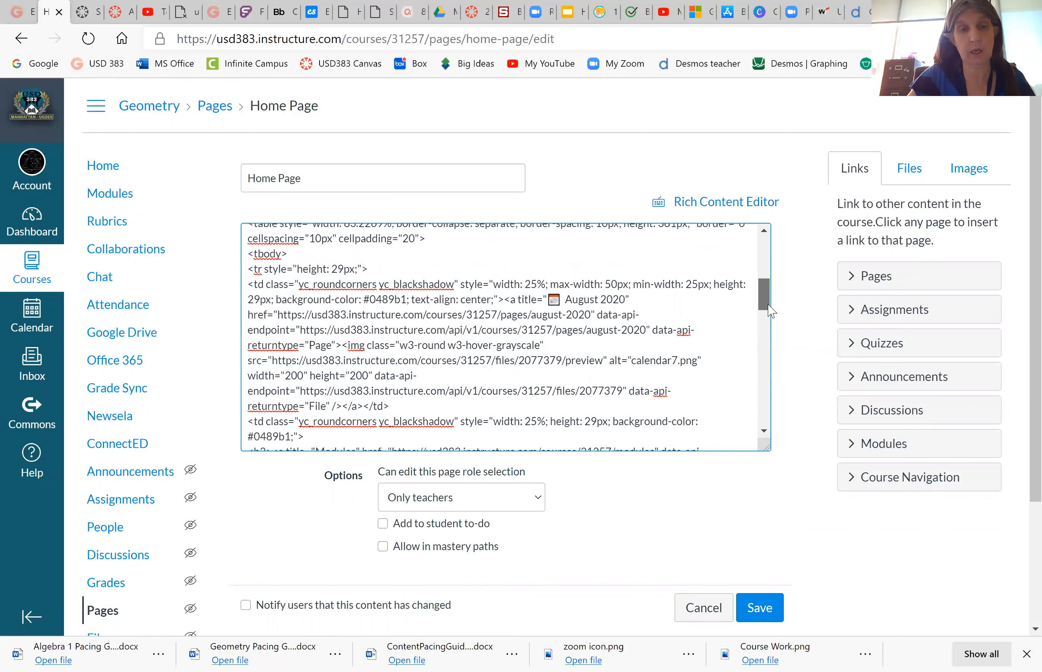
{"action": "scroll", "coordinate": [774, 257], "scroll_direction": "up", "scroll_amount": 5}
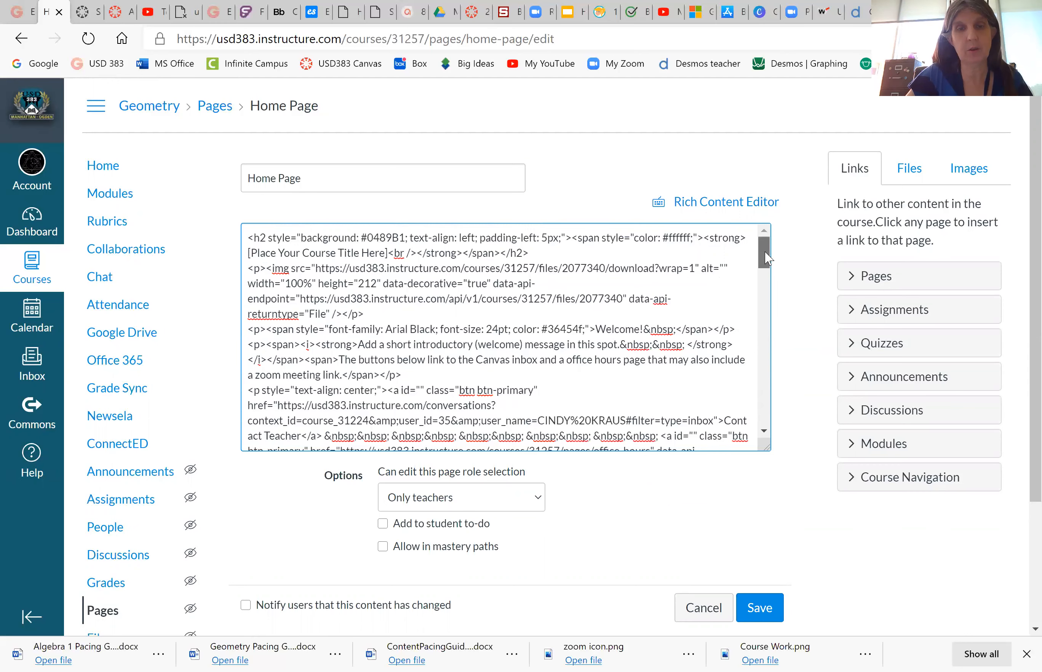
{"action": "scroll", "coordinate": [766, 258], "scroll_direction": "down", "scroll_amount": 1}
{"action": "left_click_drag", "start_coordinate": [538, 364], "coordinate": [633, 359]}
{"action": "left_click", "coordinate": [588, 364]}
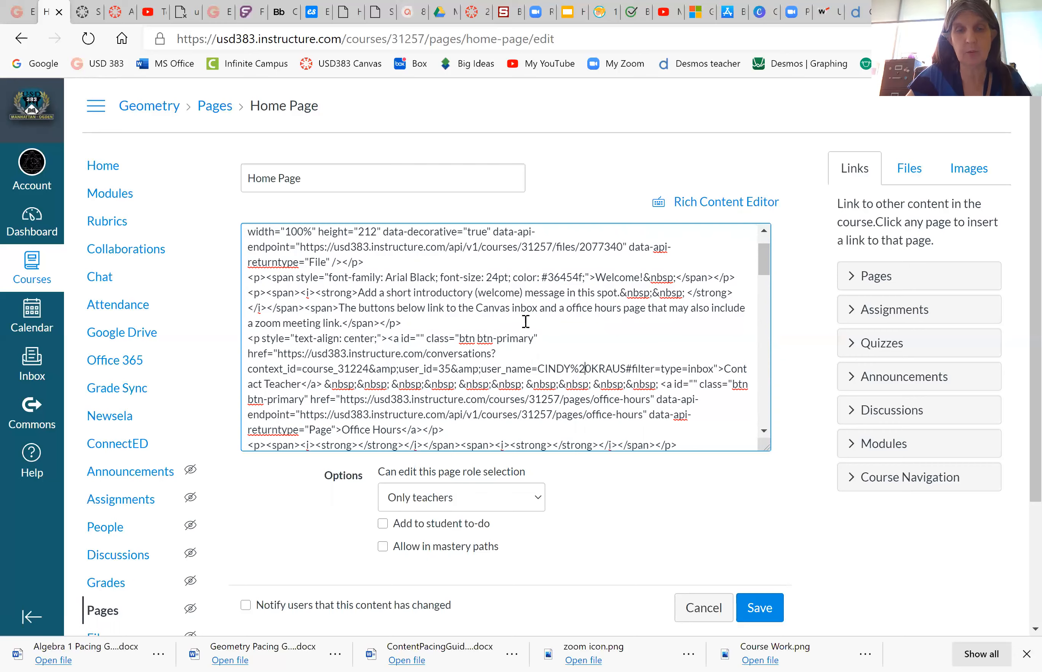
{"action": "scroll", "coordinate": [602, 321], "scroll_direction": "down", "scroll_amount": 1}
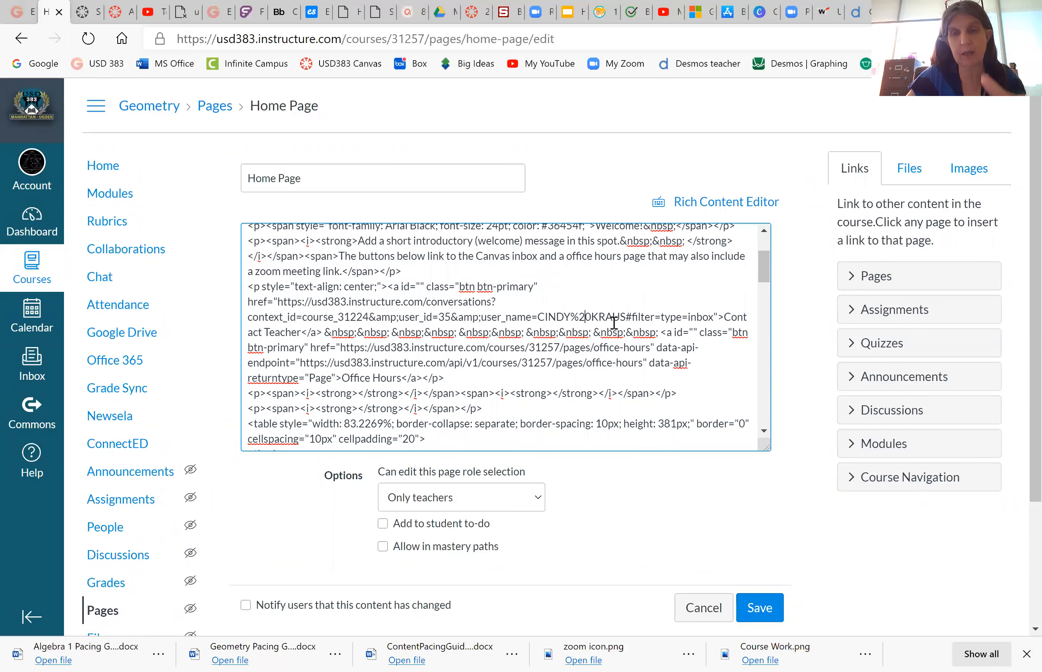
{"action": "left_click", "coordinate": [587, 318]}
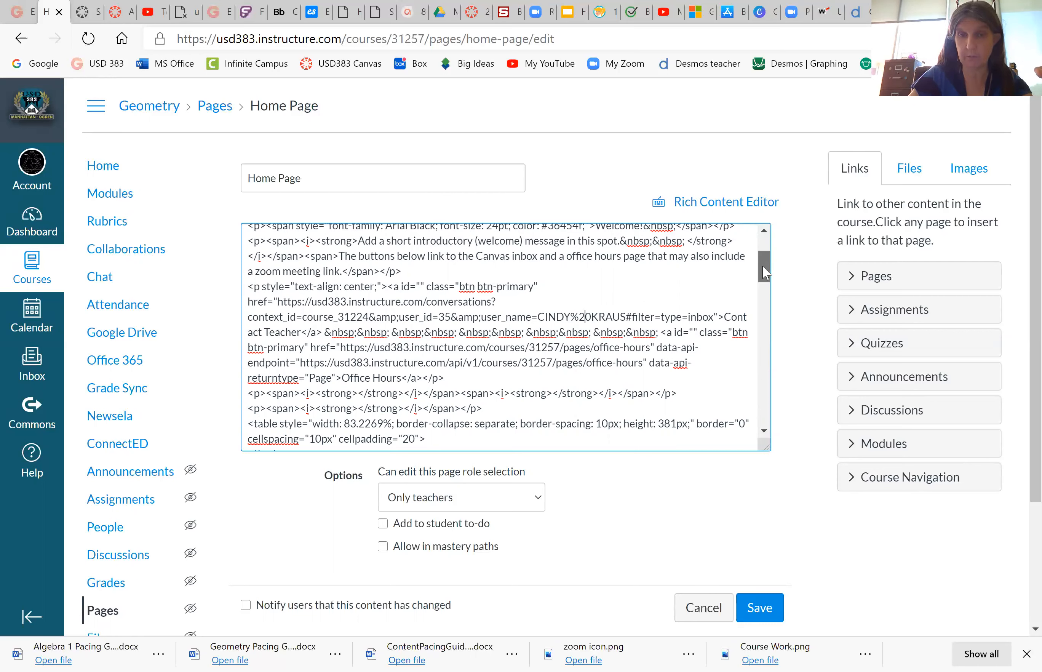
Set the button table's width to 100% in the HTML source and save the home page
{"action": "scroll", "coordinate": [477, 301], "scroll_direction": "down", "scroll_amount": 2}
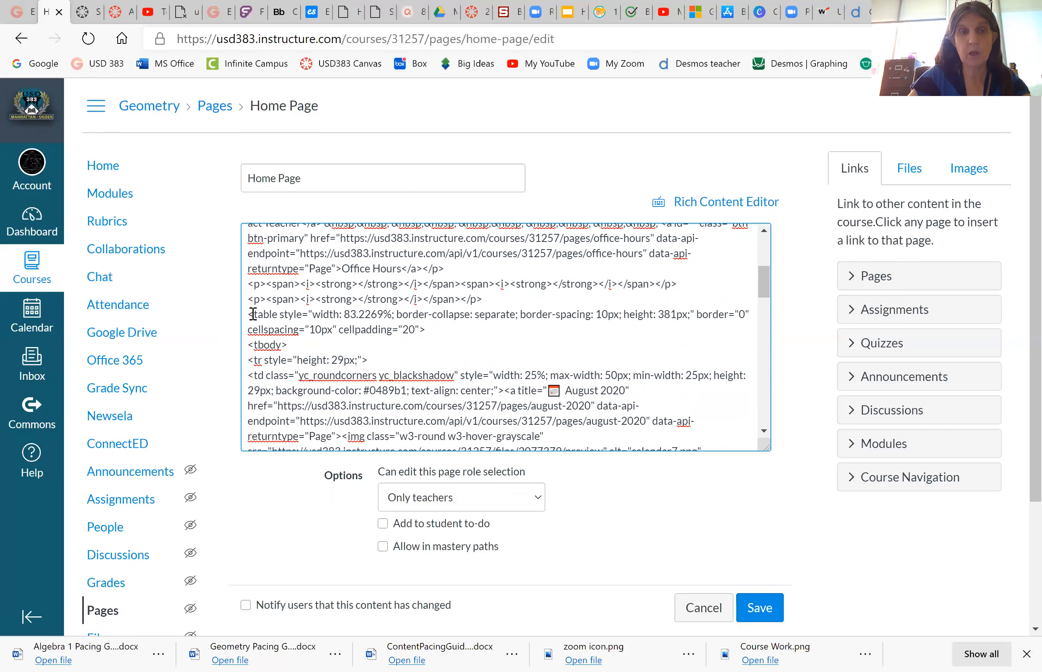
{"action": "left_click_drag", "start_coordinate": [253, 314], "coordinate": [306, 314]}
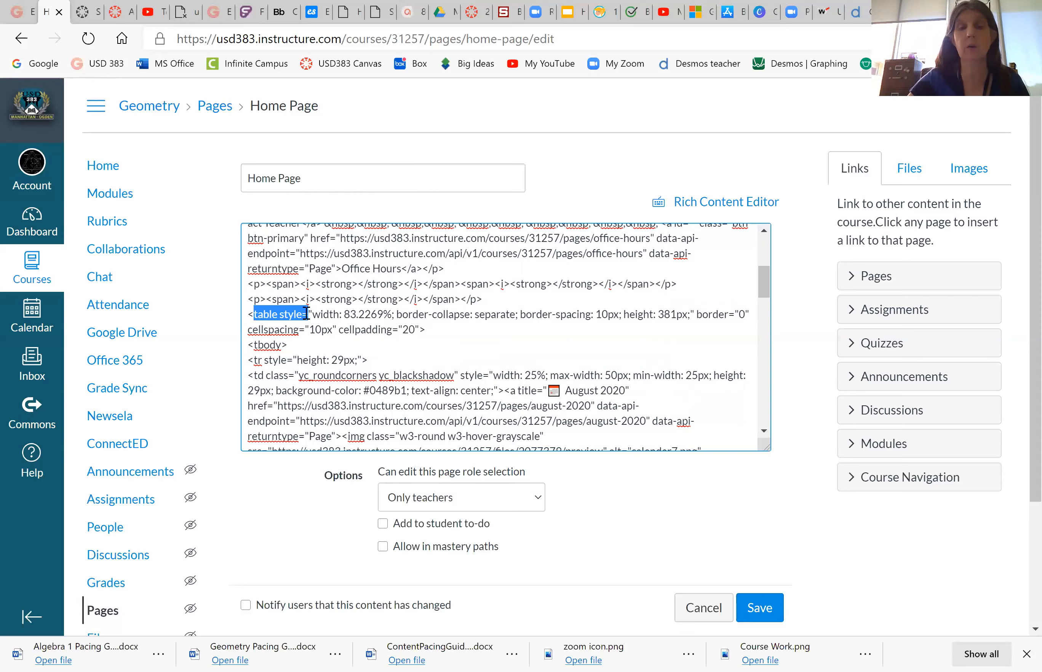
{"action": "left_click", "coordinate": [334, 313]}
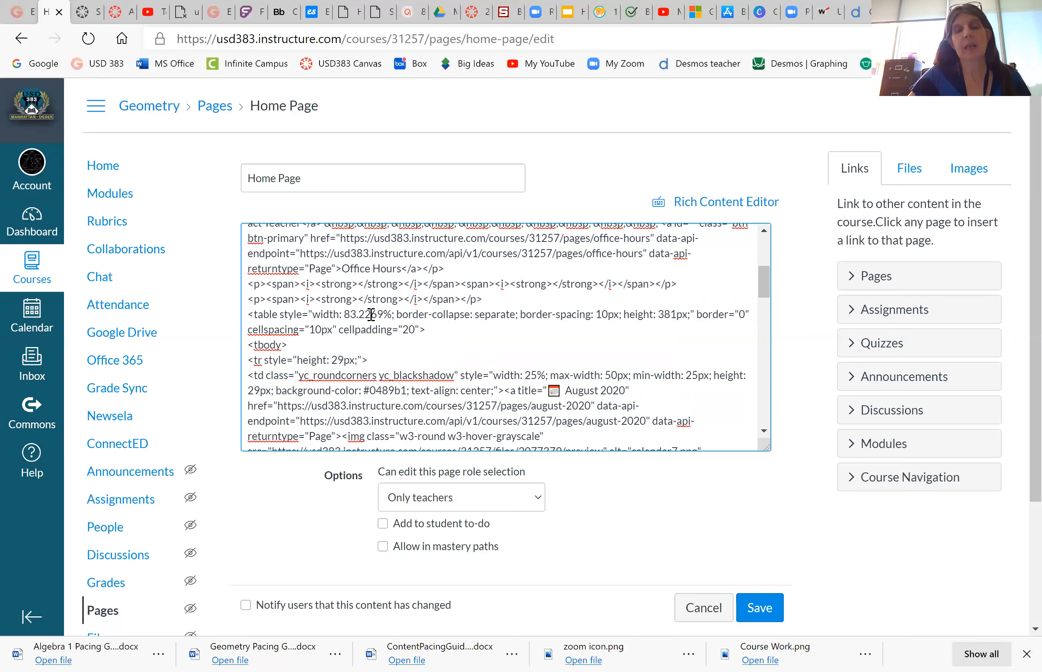
{"action": "left_click_drag", "start_coordinate": [344, 314], "coordinate": [383, 315]}
{"action": "type", "text": "100"}
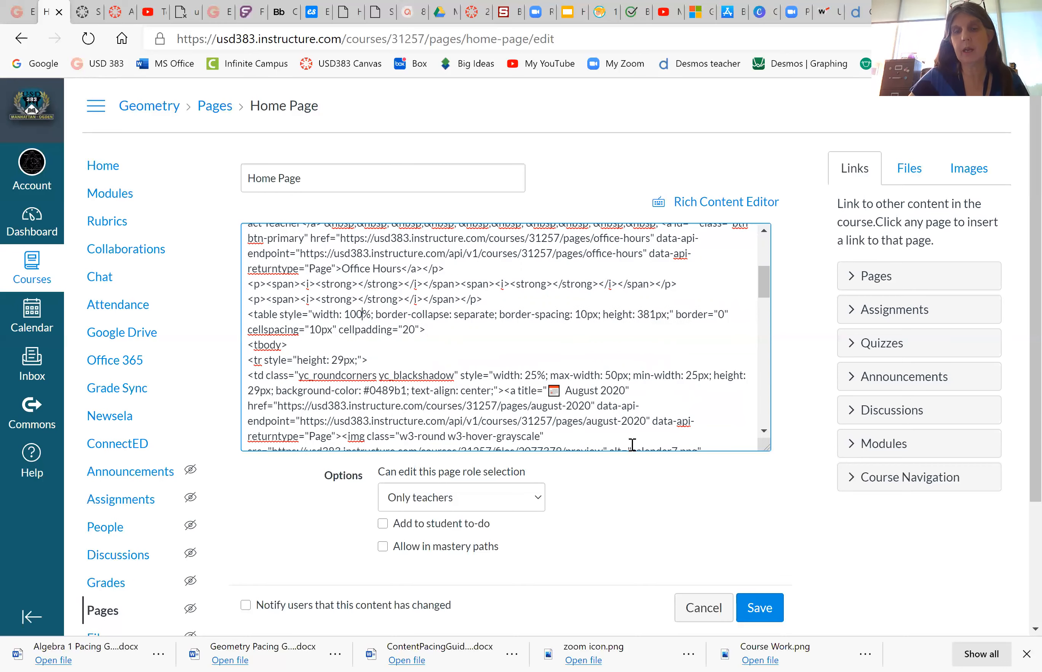
{"action": "scroll", "coordinate": [643, 449], "scroll_direction": "down", "scroll_amount": 1}
{"action": "left_click", "coordinate": [767, 558]}
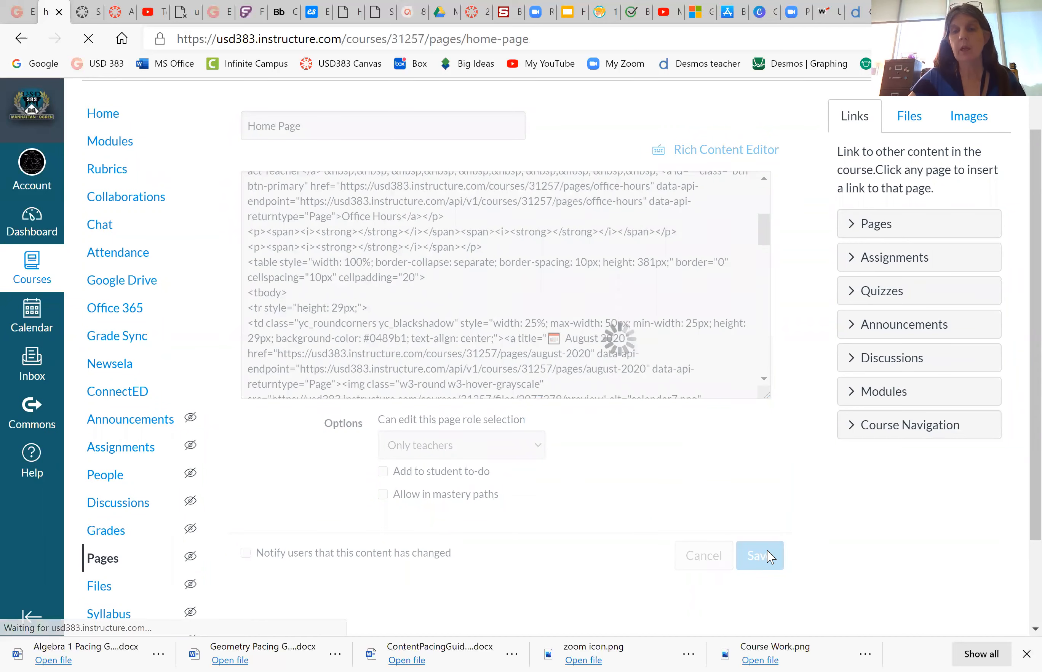
Check the layout of the button table on the saved home page
{"action": "scroll", "coordinate": [816, 469], "scroll_direction": "down", "scroll_amount": 4}
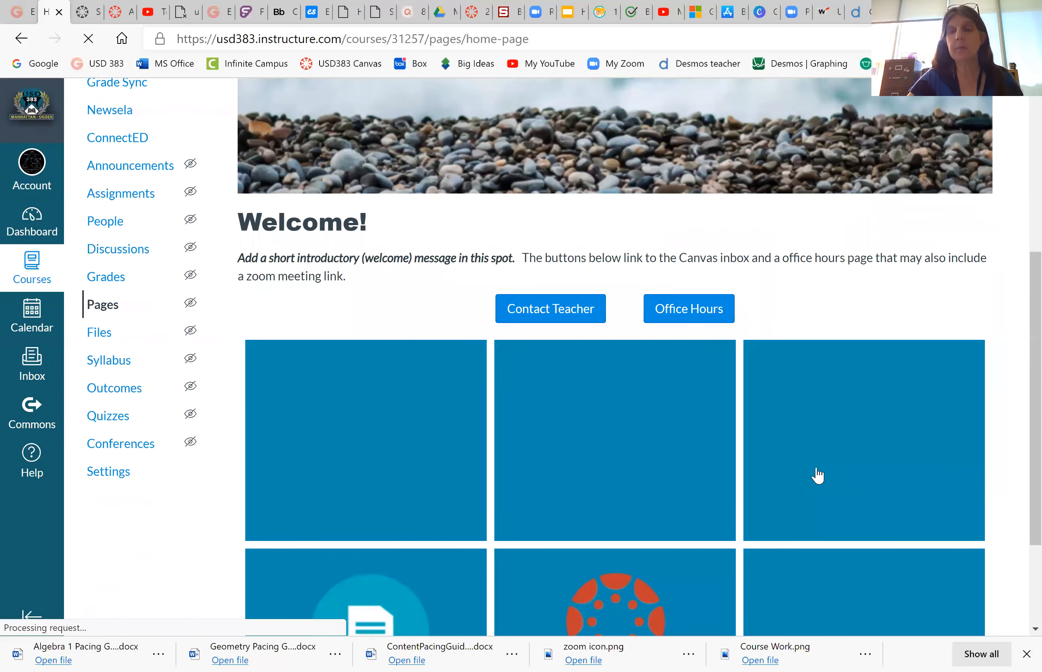
{"action": "scroll", "coordinate": [816, 469], "scroll_direction": "up", "scroll_amount": 2}
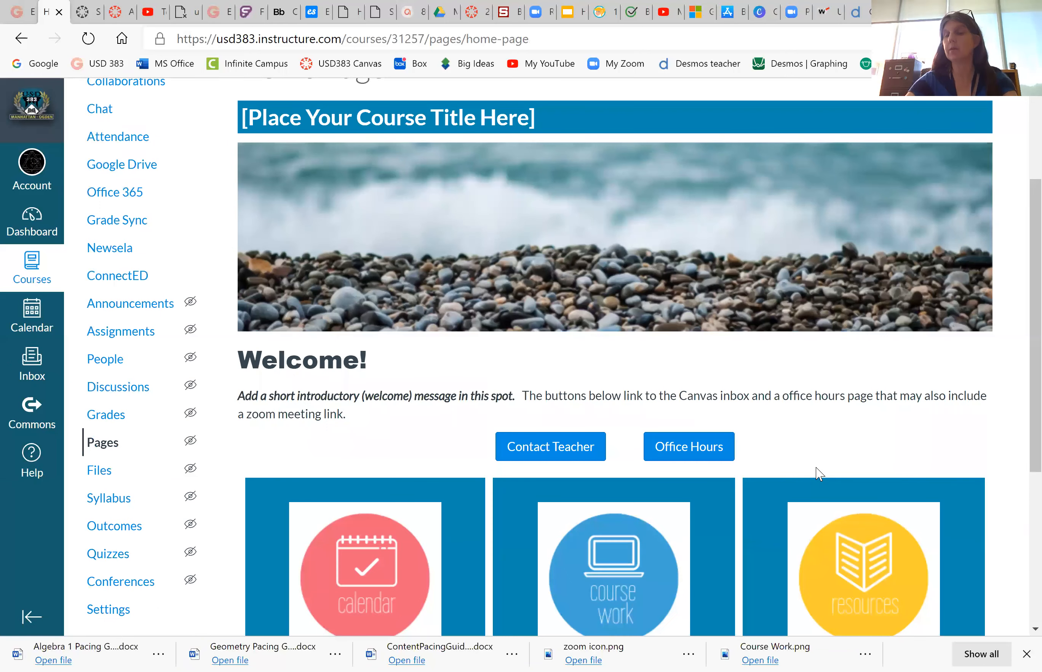
{"action": "scroll", "coordinate": [818, 472], "scroll_direction": "down", "scroll_amount": 3}
{"action": "scroll", "coordinate": [815, 472], "scroll_direction": "up", "scroll_amount": 6}
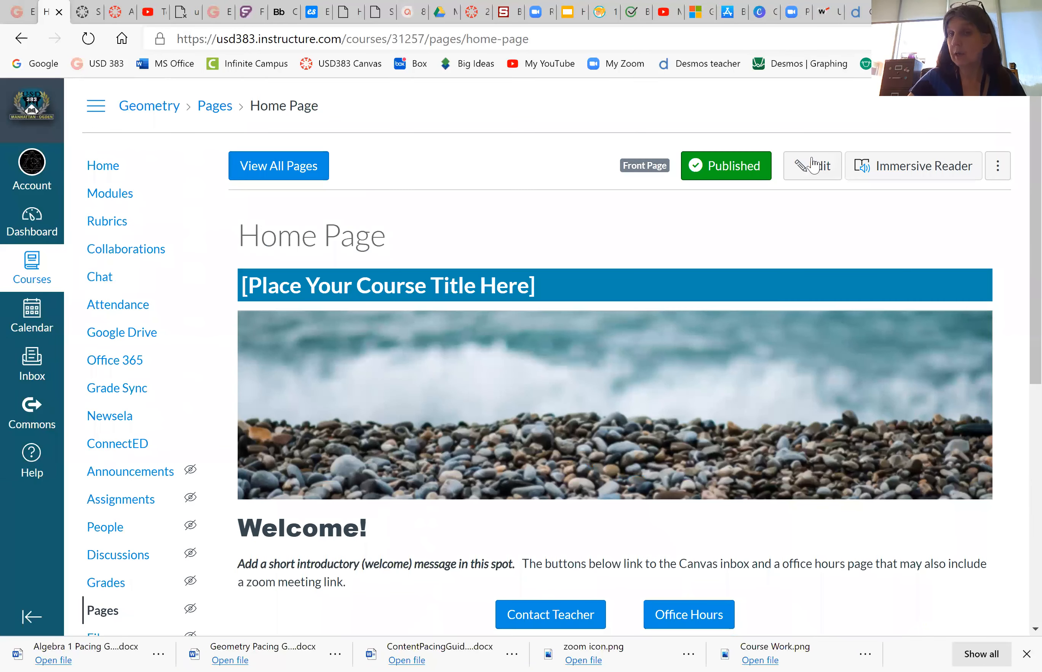
Reopen the home page for editing and locate the button table's opening style code in the HTML source
{"action": "left_click", "coordinate": [811, 166]}
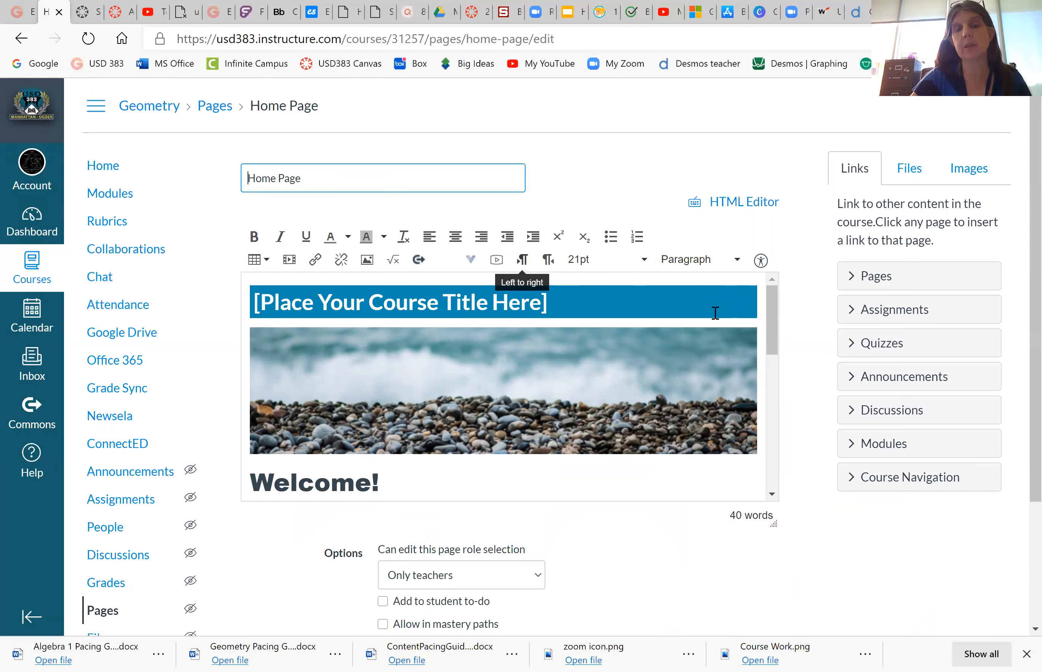
{"action": "left_click_drag", "start_coordinate": [770, 299], "coordinate": [781, 372]}
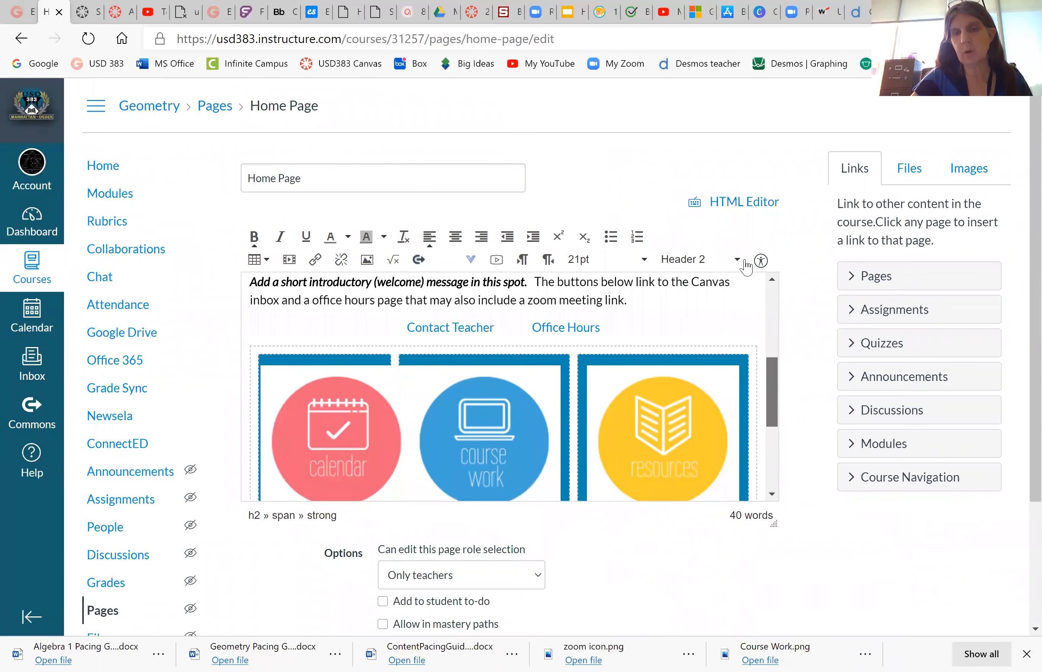
{"action": "left_click", "coordinate": [739, 213]}
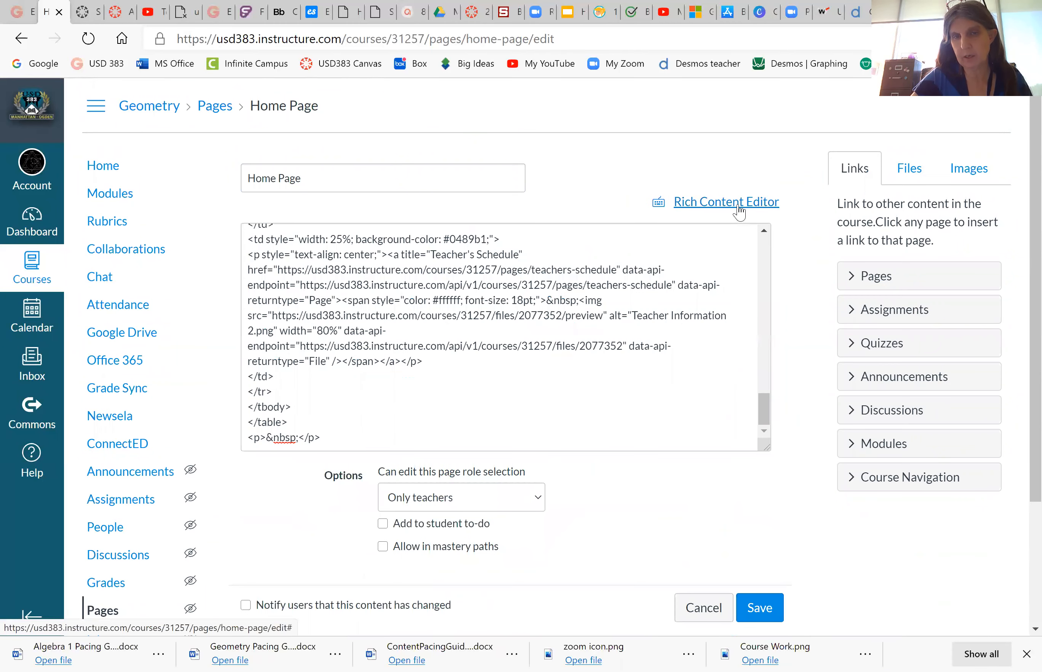
{"action": "scroll", "coordinate": [759, 274], "scroll_direction": "up", "scroll_amount": 15}
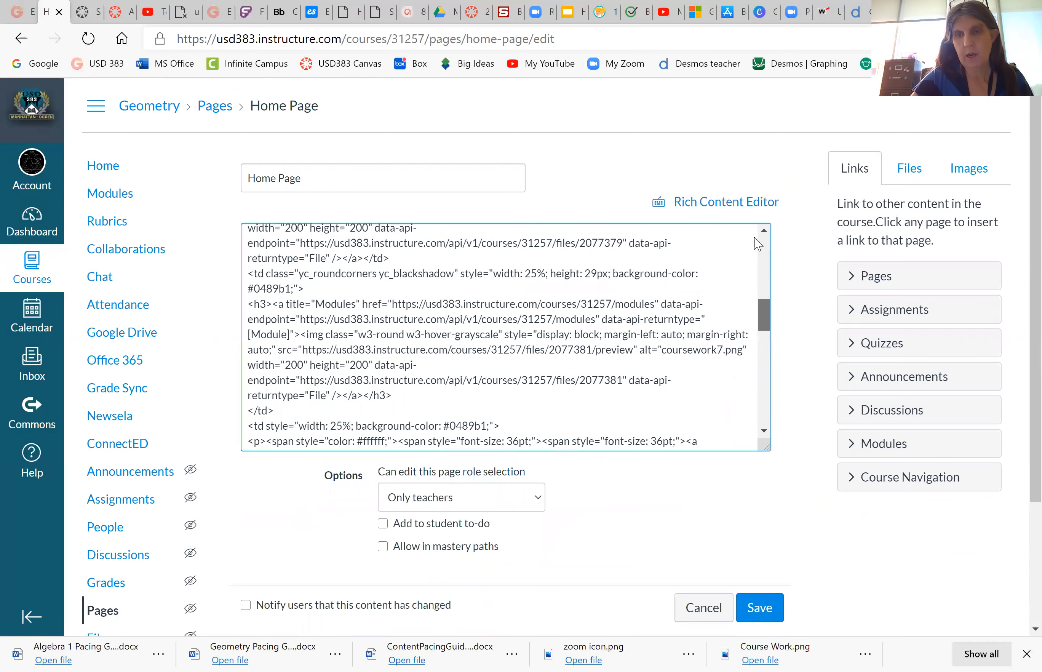
{"action": "left_click_drag", "start_coordinate": [758, 255], "coordinate": [763, 302]}
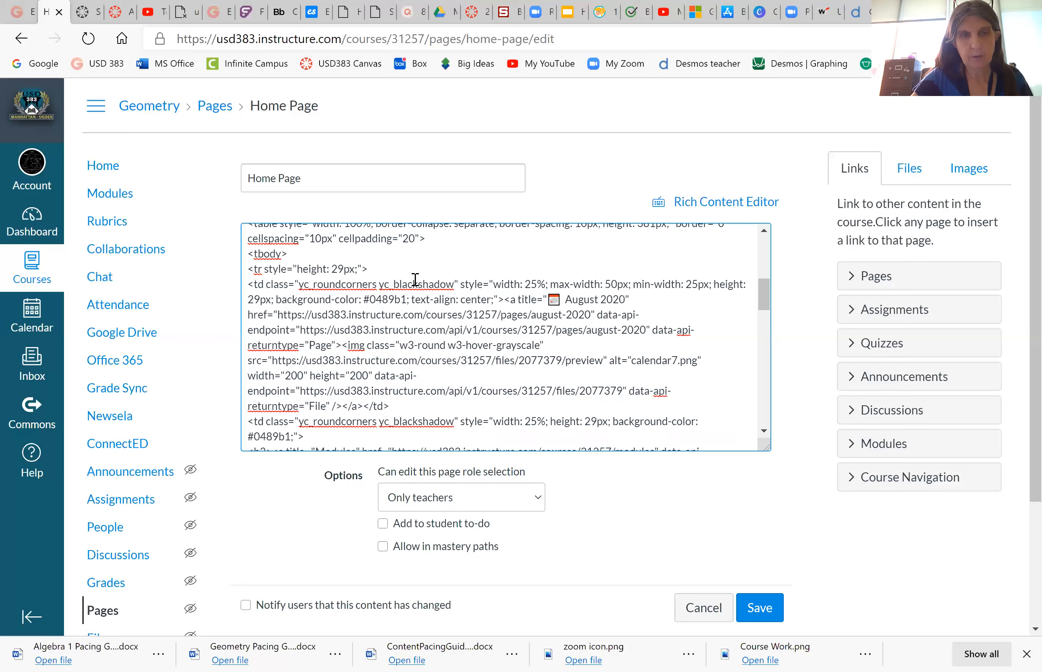
{"action": "scroll", "coordinate": [333, 265], "scroll_direction": "up", "scroll_amount": 1}
{"action": "left_click_drag", "start_coordinate": [249, 259], "coordinate": [322, 259]}
{"action": "left_click", "coordinate": [362, 261]}
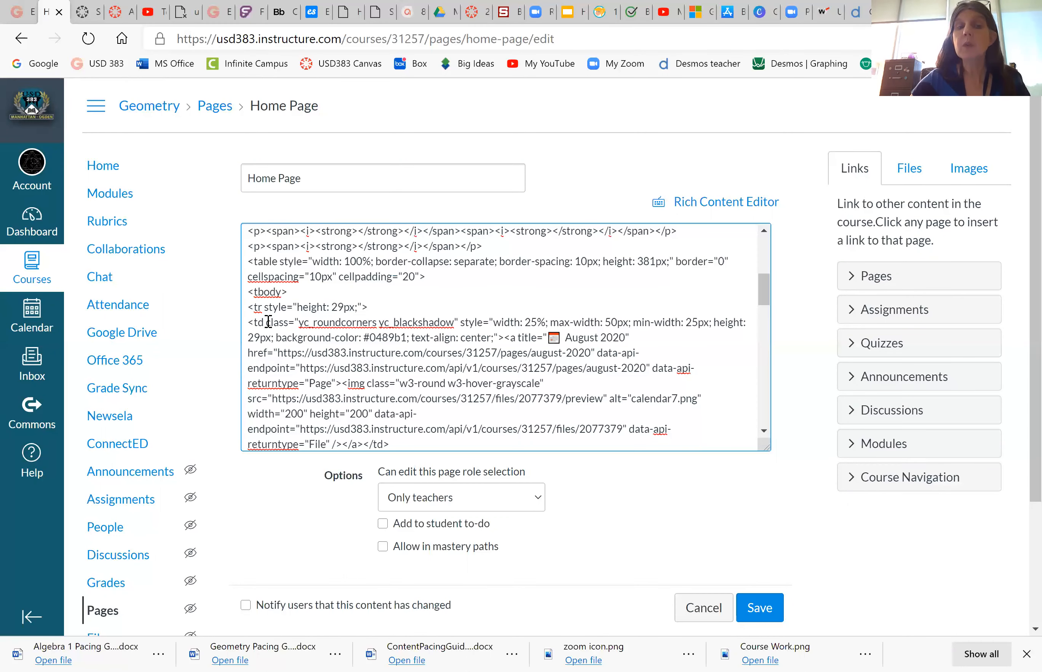
Replace the calendar cell's width, max-width, min-width and height settings with width: 100%; in the HTML source
{"action": "left_click", "coordinate": [268, 322]}
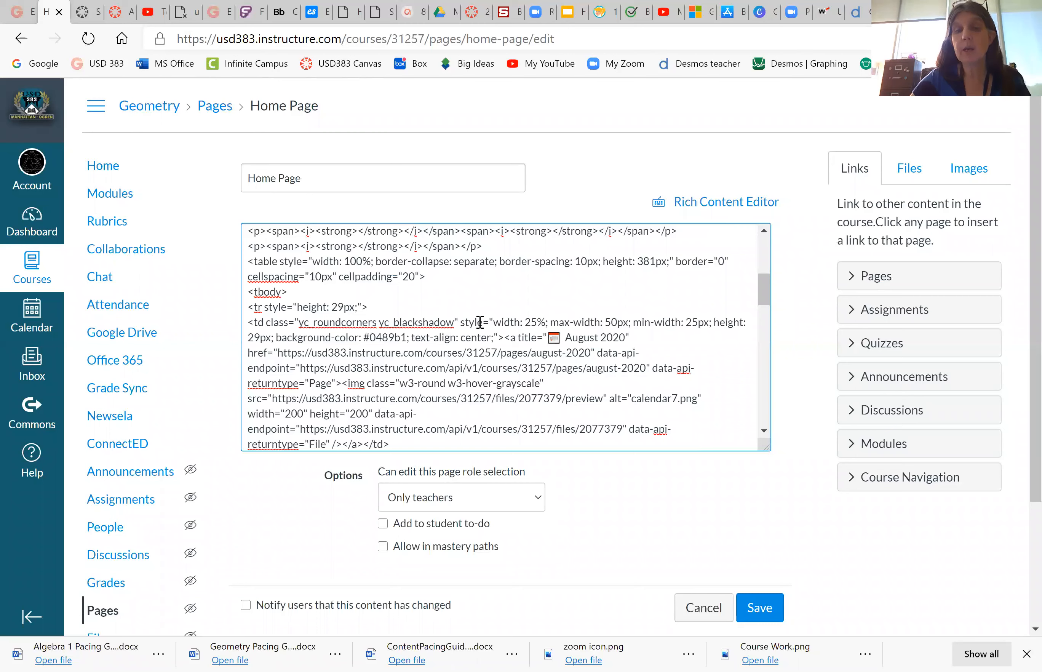
{"action": "left_click", "coordinate": [504, 322]}
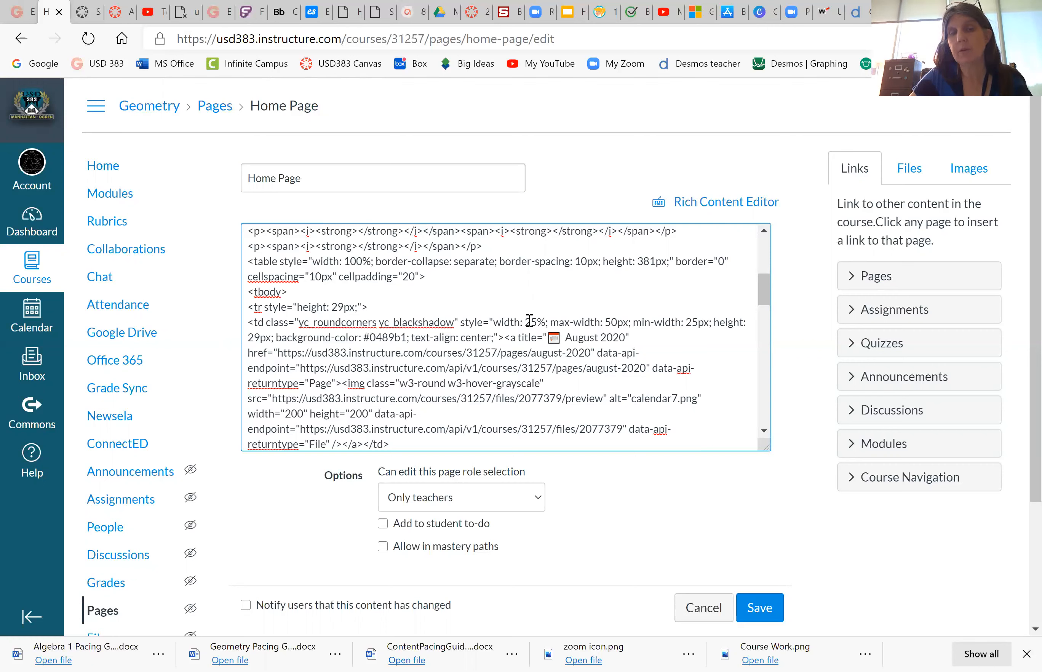
{"action": "left_click_drag", "start_coordinate": [525, 322], "coordinate": [272, 337]}
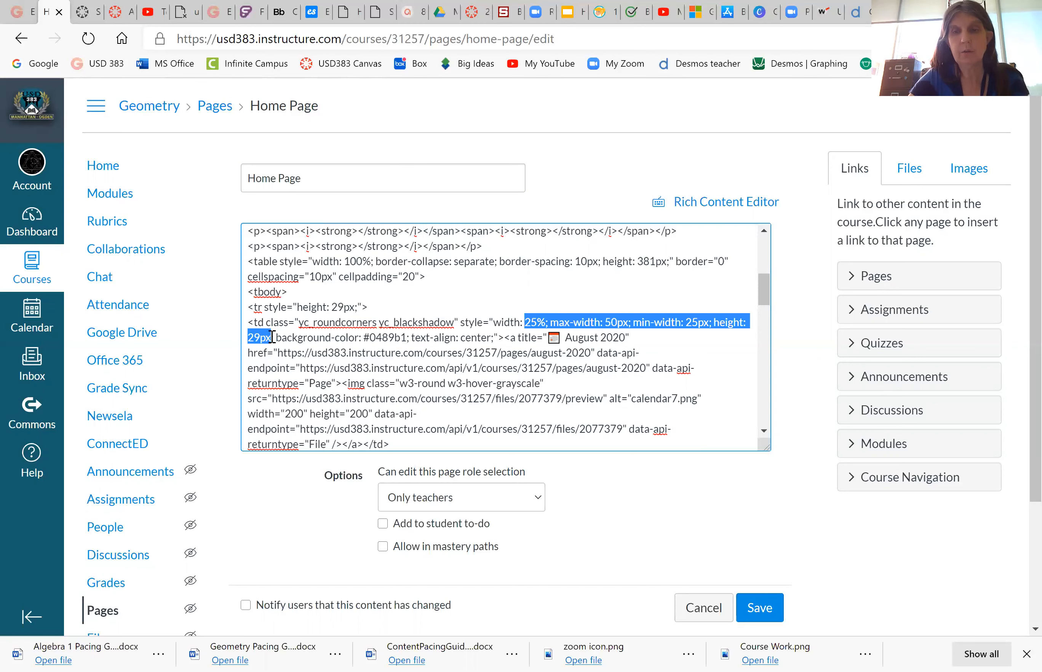
{"action": "type", "text": "100"}
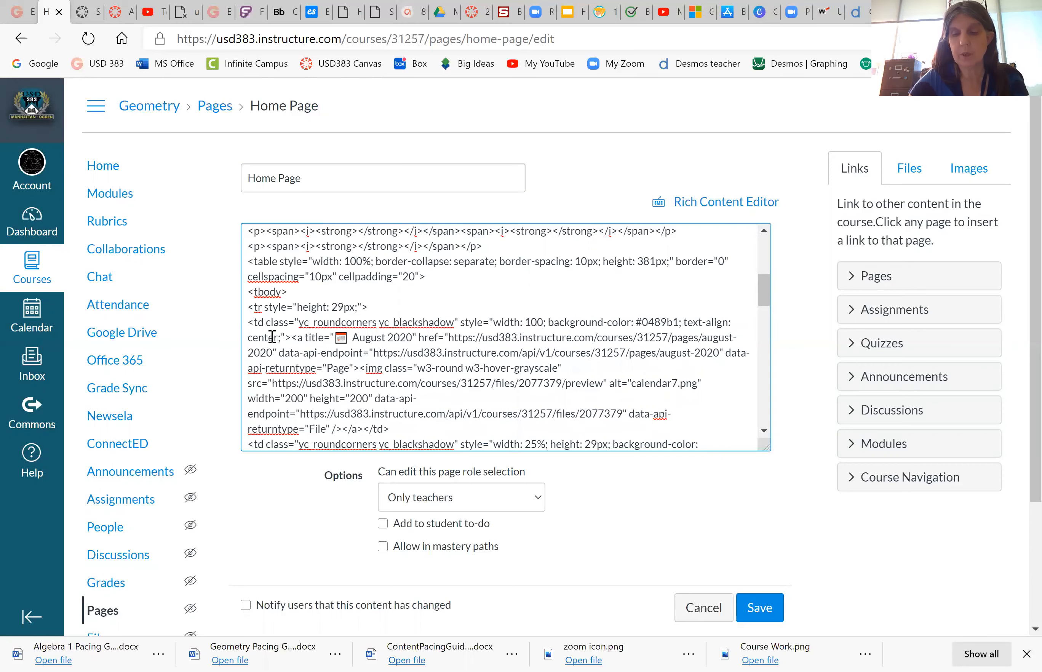
{"action": "type", "text": "%\""}
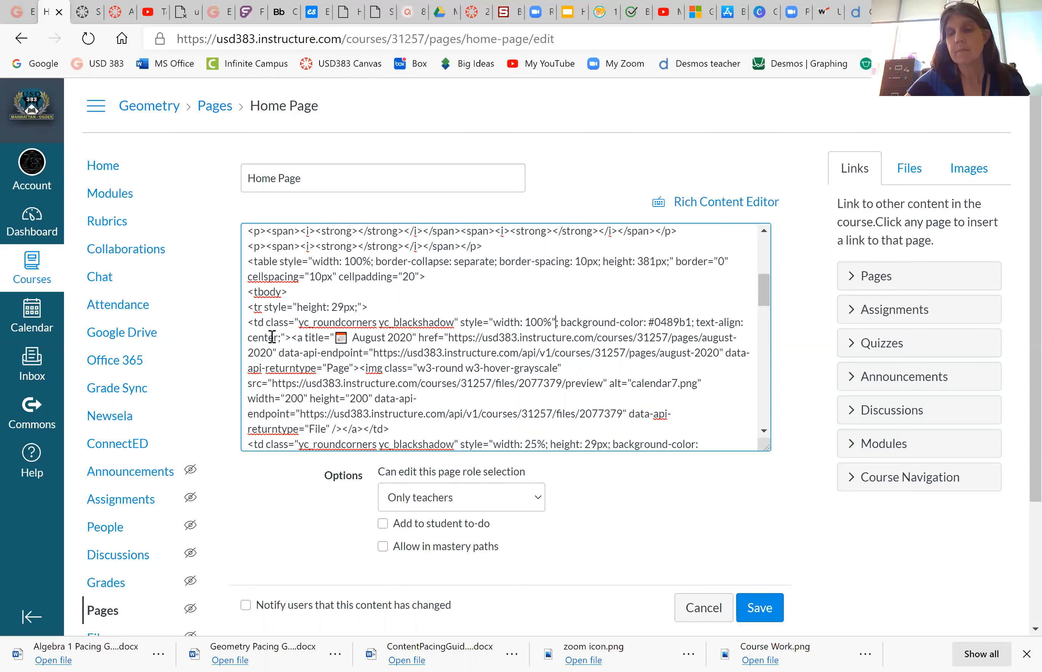
{"action": "key", "text": "Delete"}
{"action": "key", "text": "Delete"}
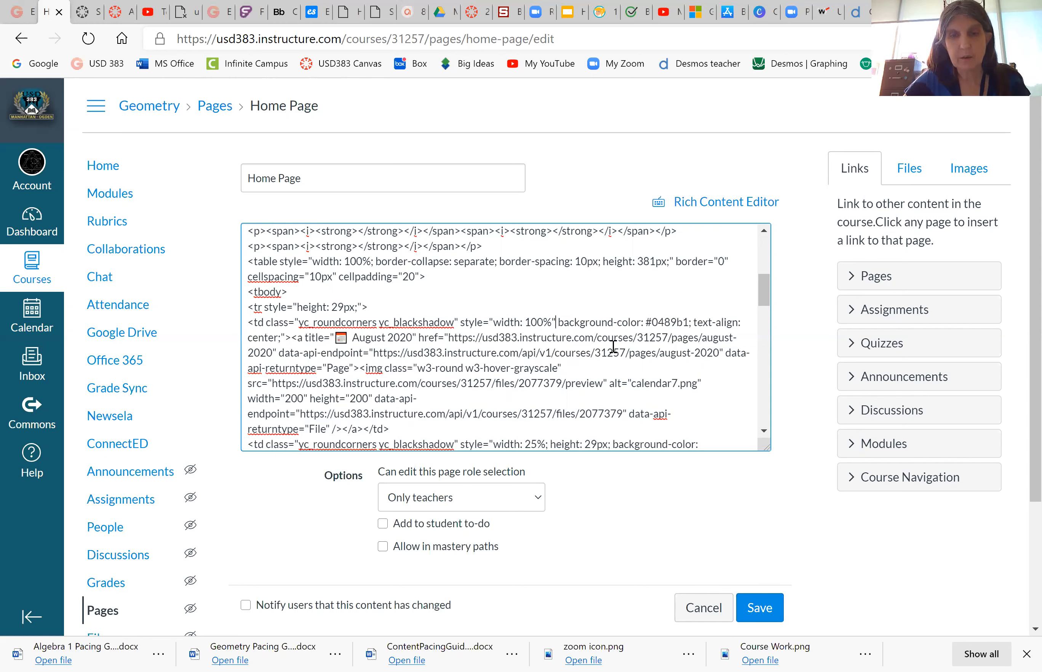
{"action": "key", "text": "BackSpace"}
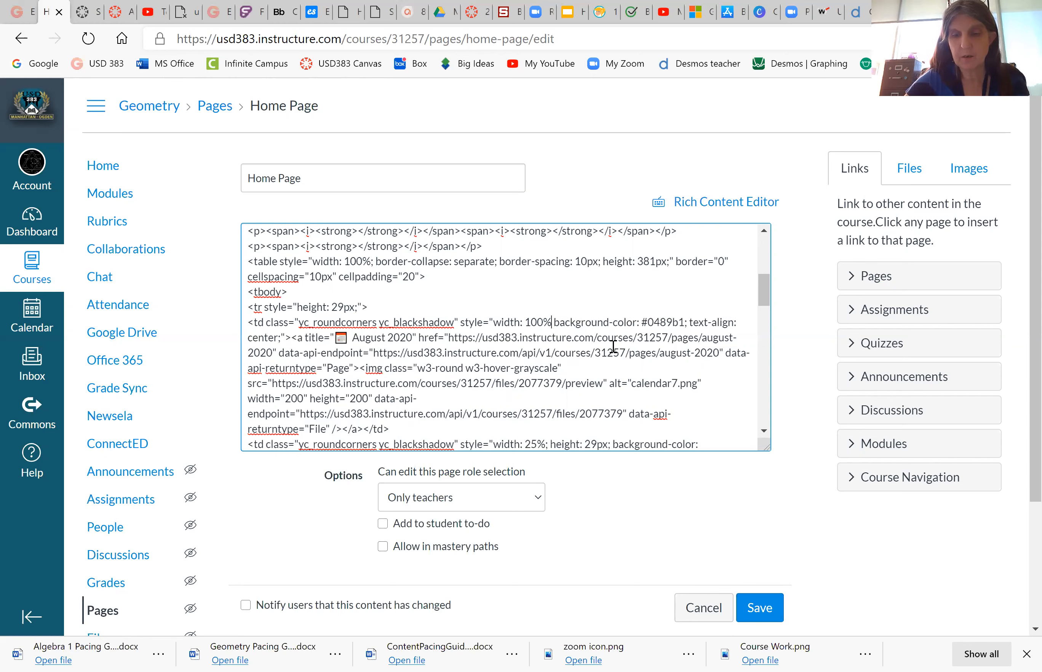
{"action": "type", "text": ";"}
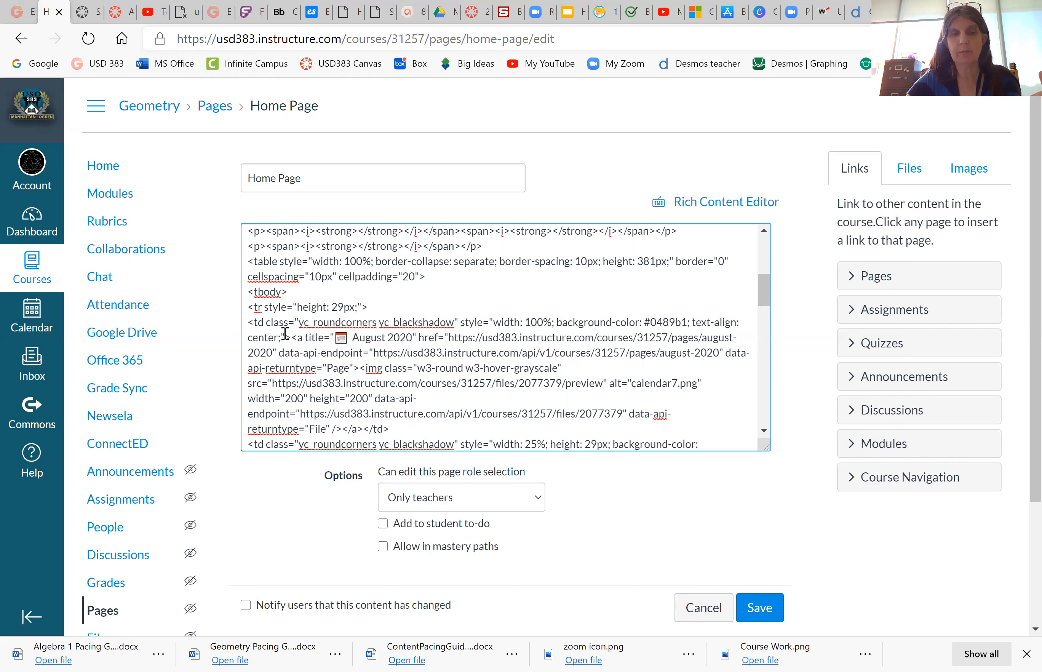
{"action": "left_click_drag", "start_coordinate": [285, 334], "coordinate": [266, 333]}
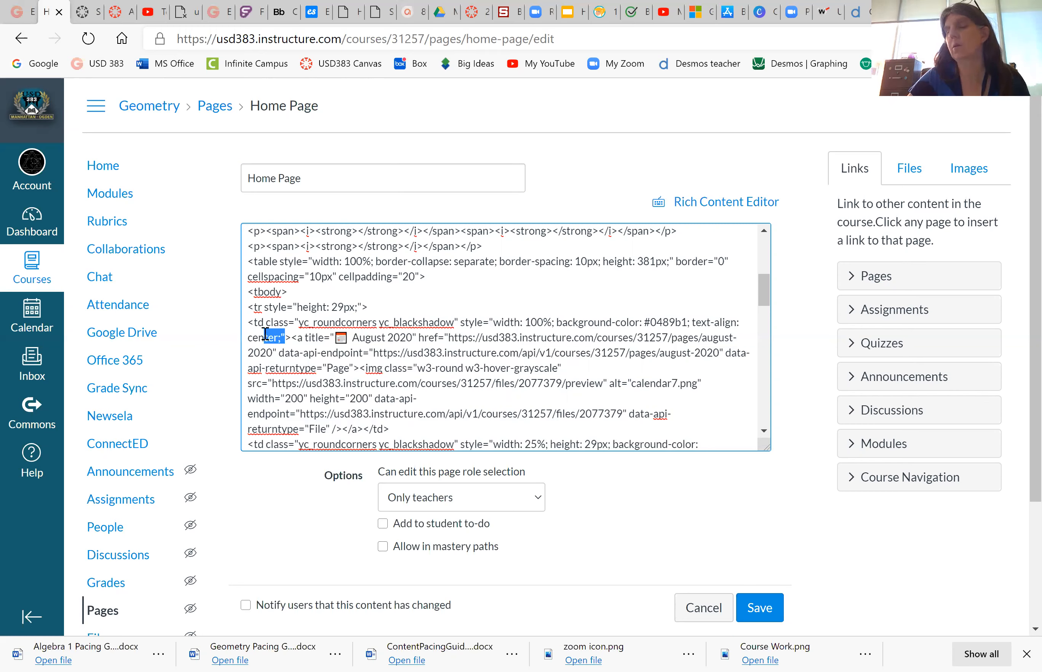
{"action": "left_click", "coordinate": [296, 332]}
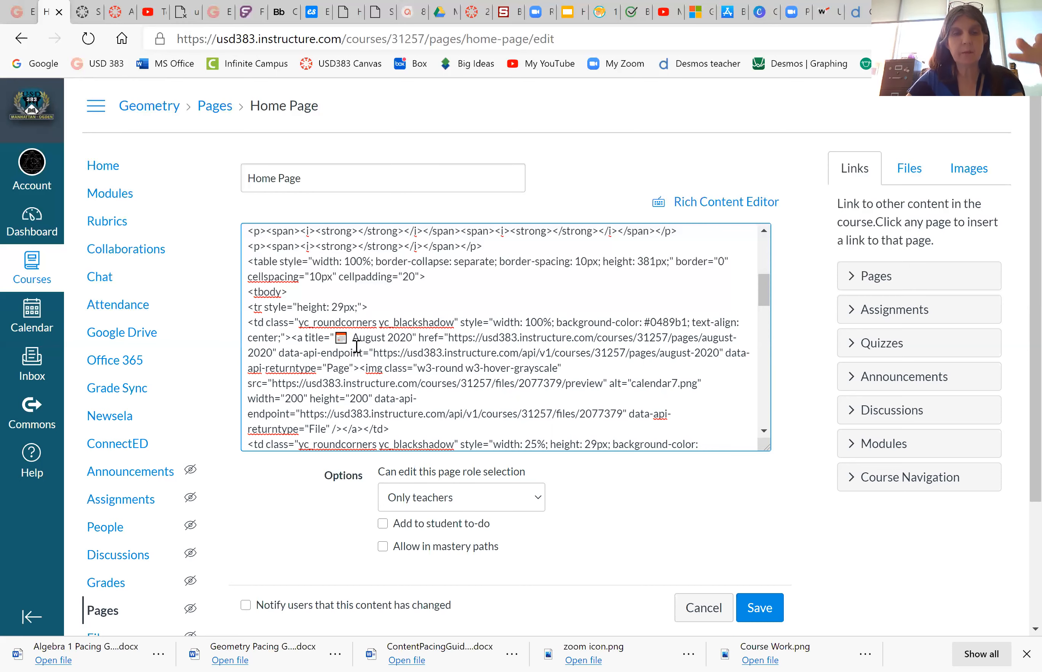
{"action": "scroll", "coordinate": [448, 328], "scroll_direction": "down", "scroll_amount": 2}
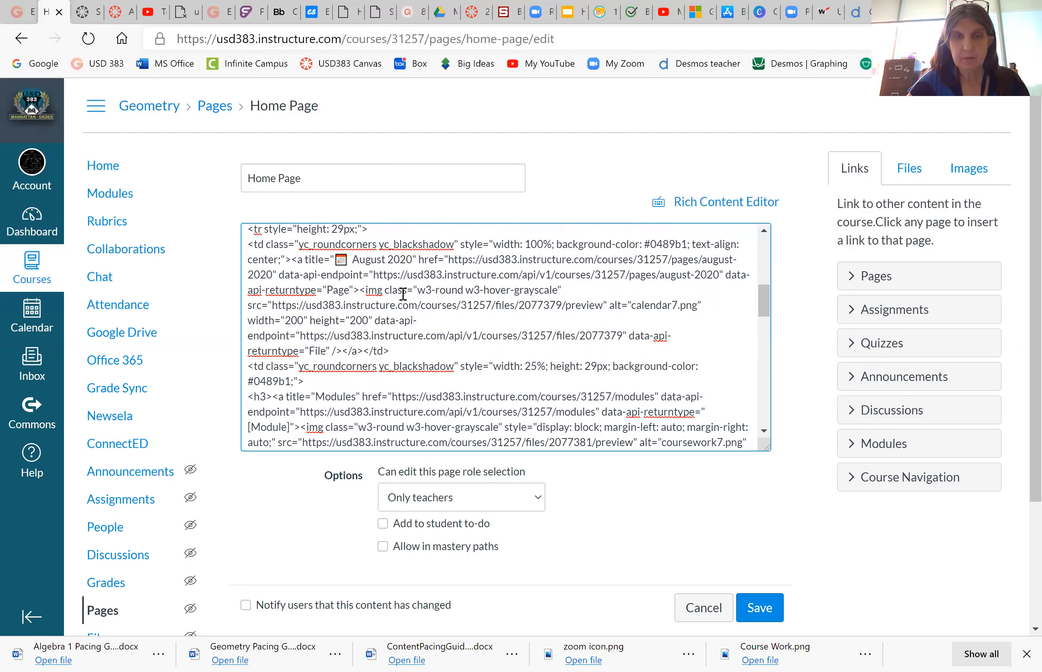
Replace the calendar7.png image's width and height attributes with a single width of 100% in the HTML source
{"action": "left_click_drag", "start_coordinate": [366, 290], "coordinate": [407, 290]}
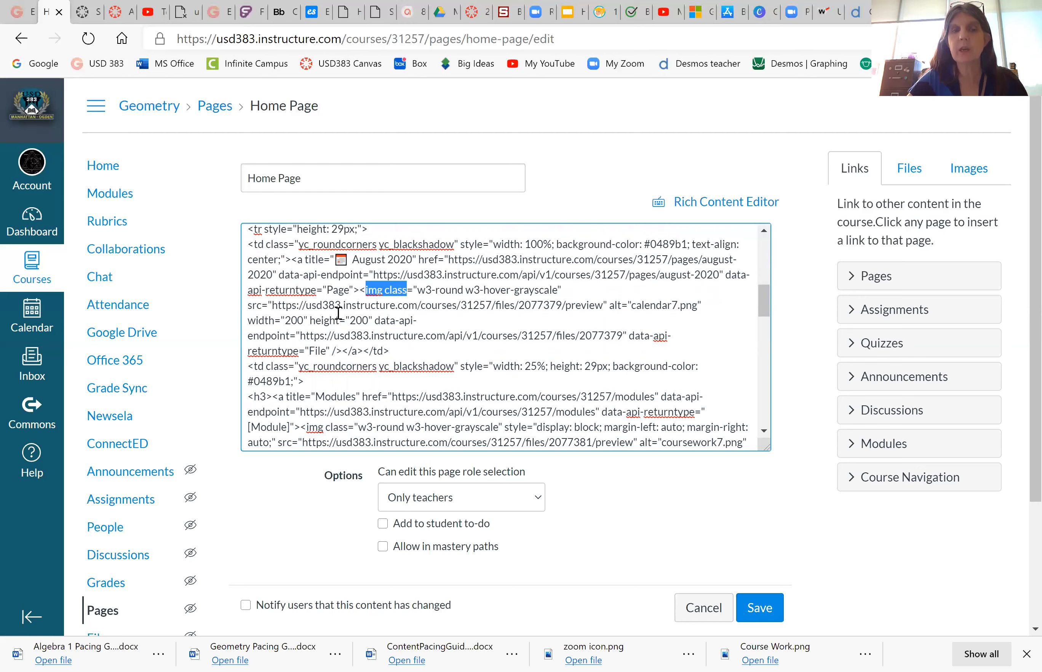
{"action": "left_click_drag", "start_coordinate": [629, 303], "coordinate": [709, 304]}
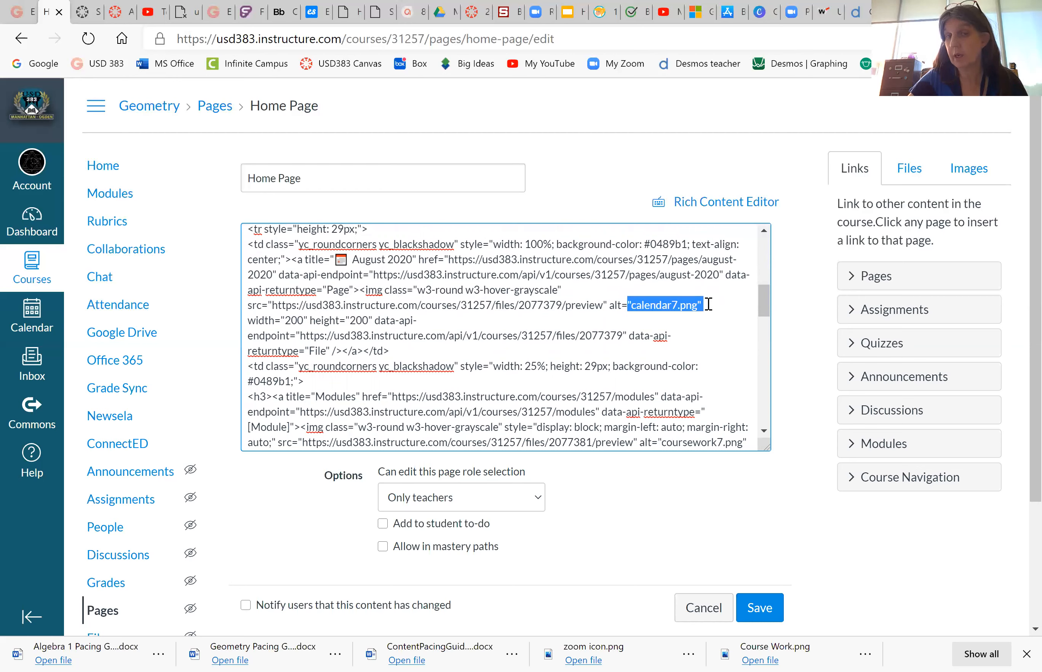
{"action": "left_click", "coordinate": [709, 304]}
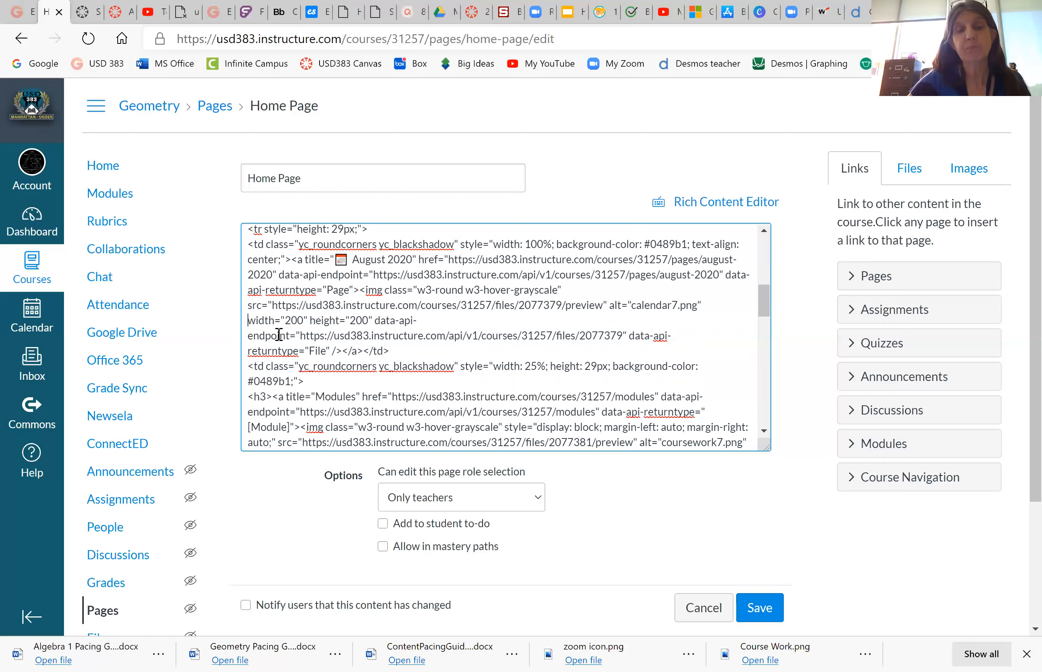
{"action": "left_click_drag", "start_coordinate": [284, 321], "coordinate": [371, 322]}
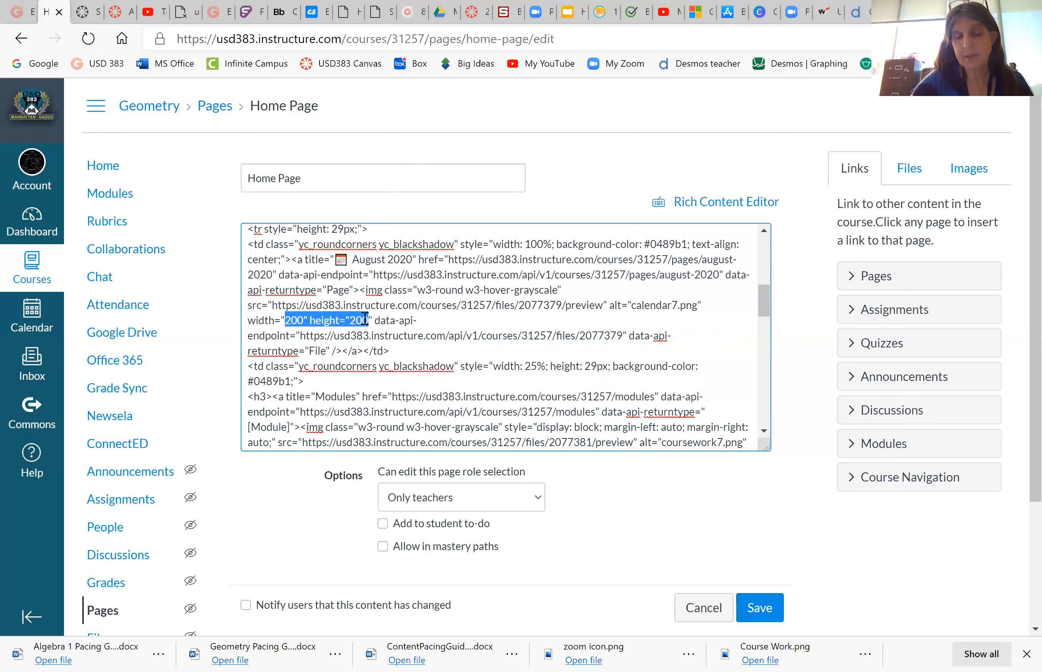
{"action": "type", "text": "100%"}
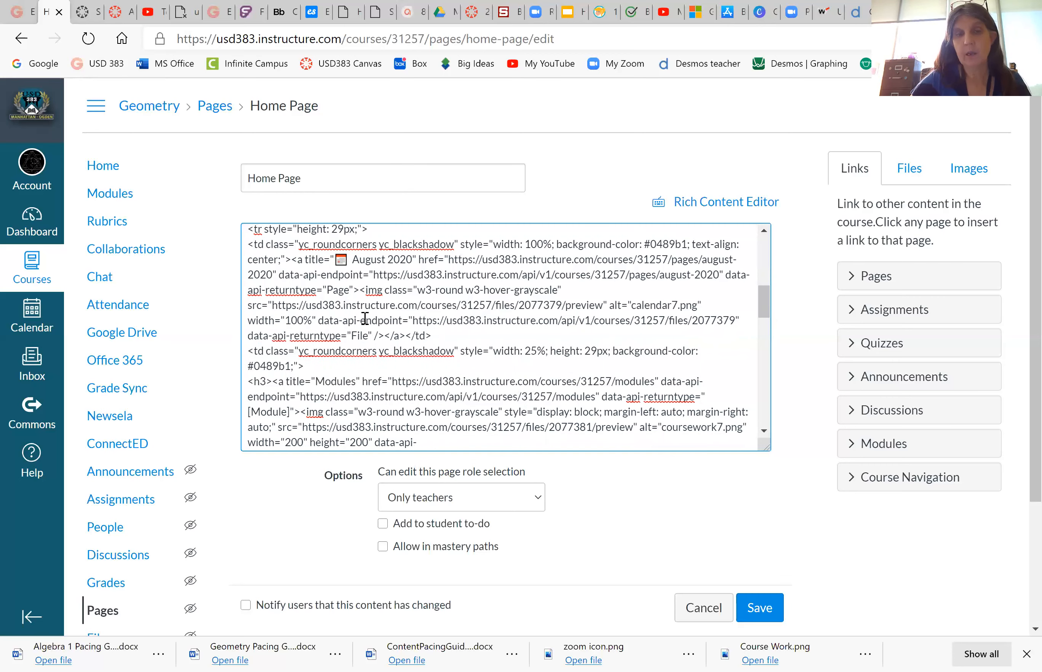
Set the Modules cell's width to 33.3333% and replace the coursework7.png image's width and height with width="100%"
{"action": "scroll", "coordinate": [365, 318], "scroll_direction": "down", "scroll_amount": 2}
{"action": "scroll", "coordinate": [543, 312], "scroll_direction": "down", "scroll_amount": 1}
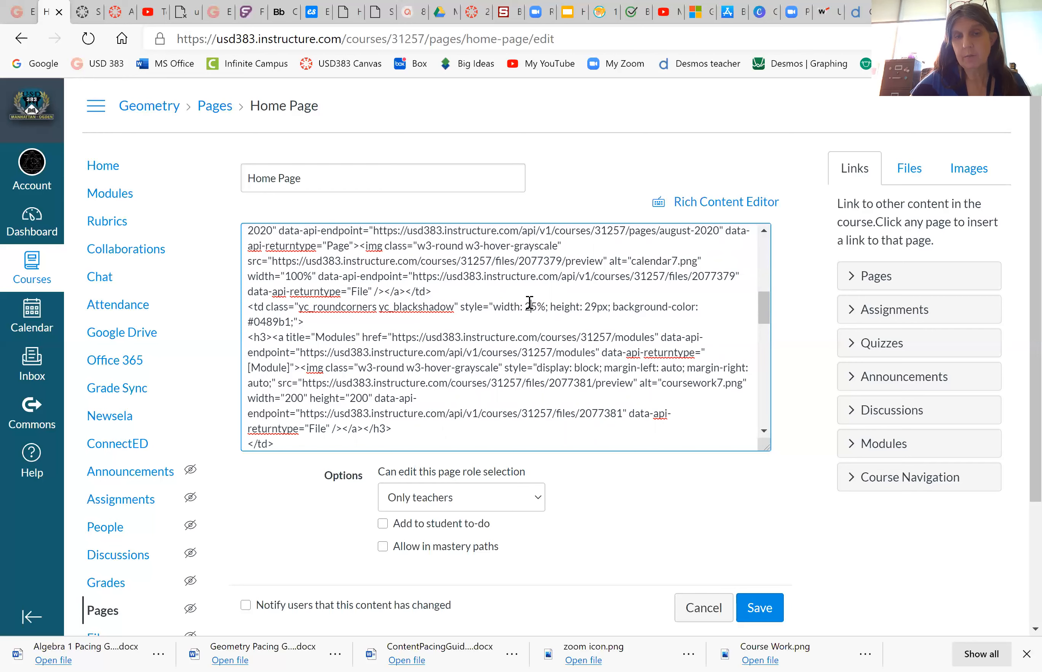
{"action": "left_click_drag", "start_coordinate": [524, 305], "coordinate": [538, 301]}
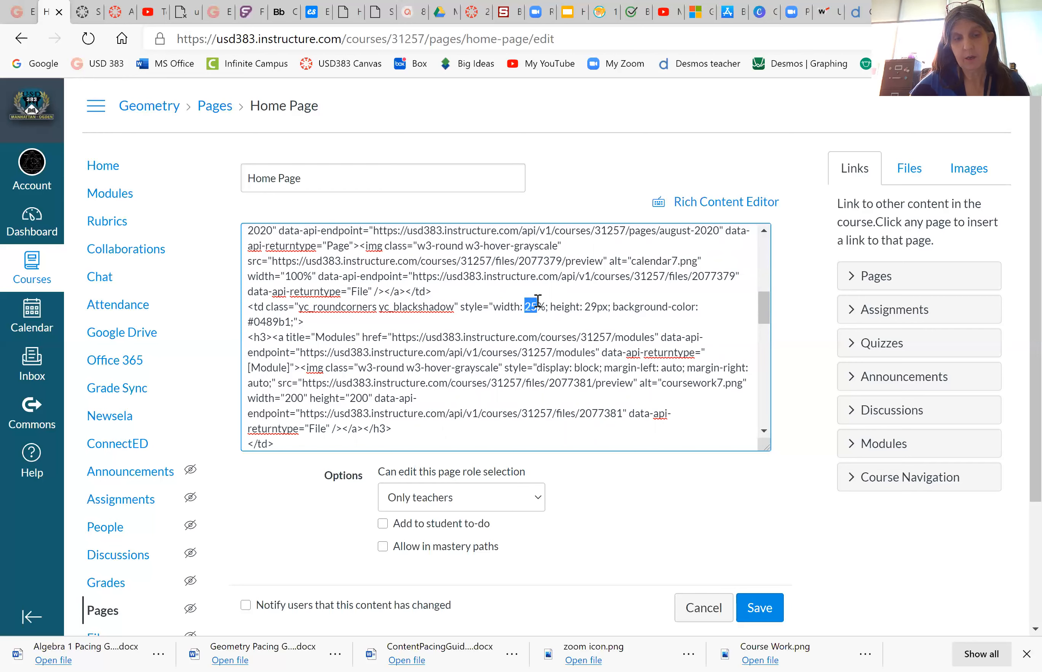
{"action": "type", "text": "33.3333"}
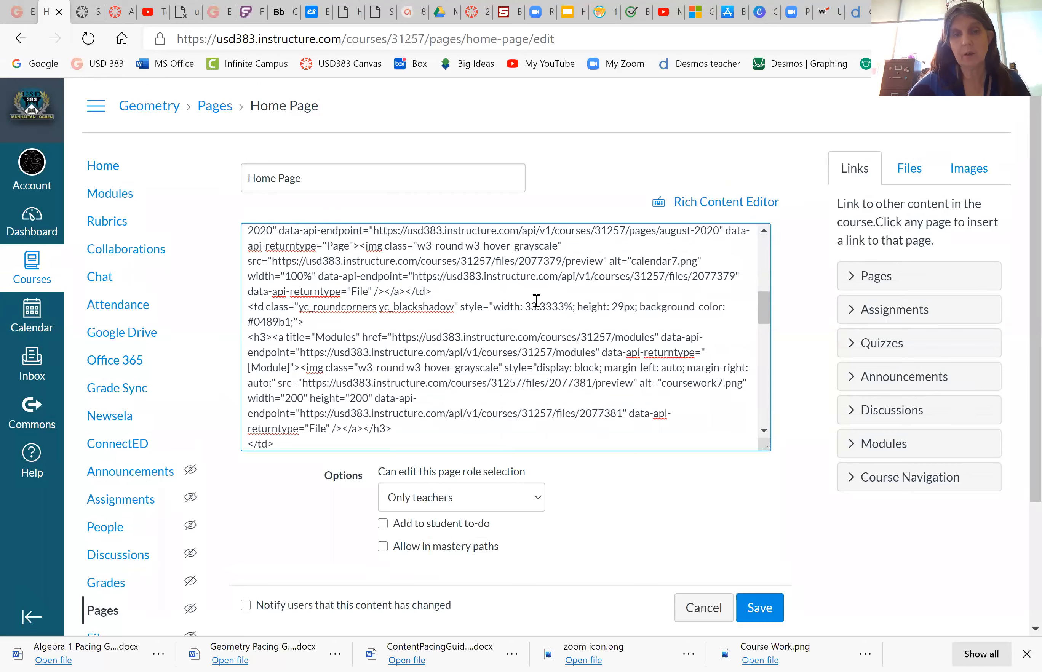
{"action": "scroll", "coordinate": [464, 331], "scroll_direction": "down", "scroll_amount": 1}
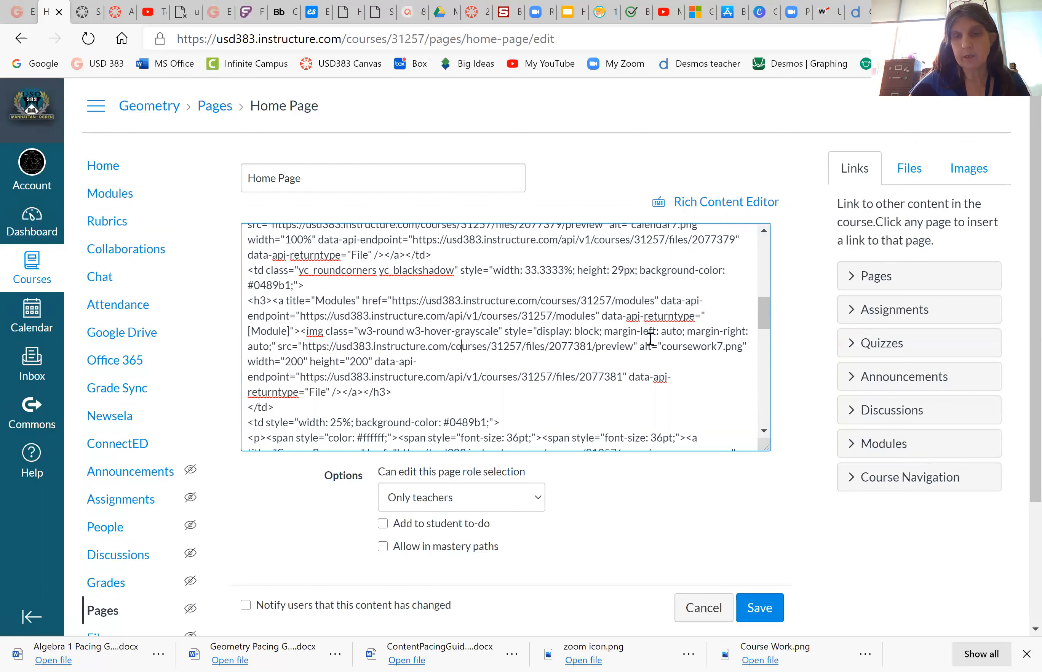
{"action": "left_click_drag", "start_coordinate": [662, 347], "coordinate": [717, 348]}
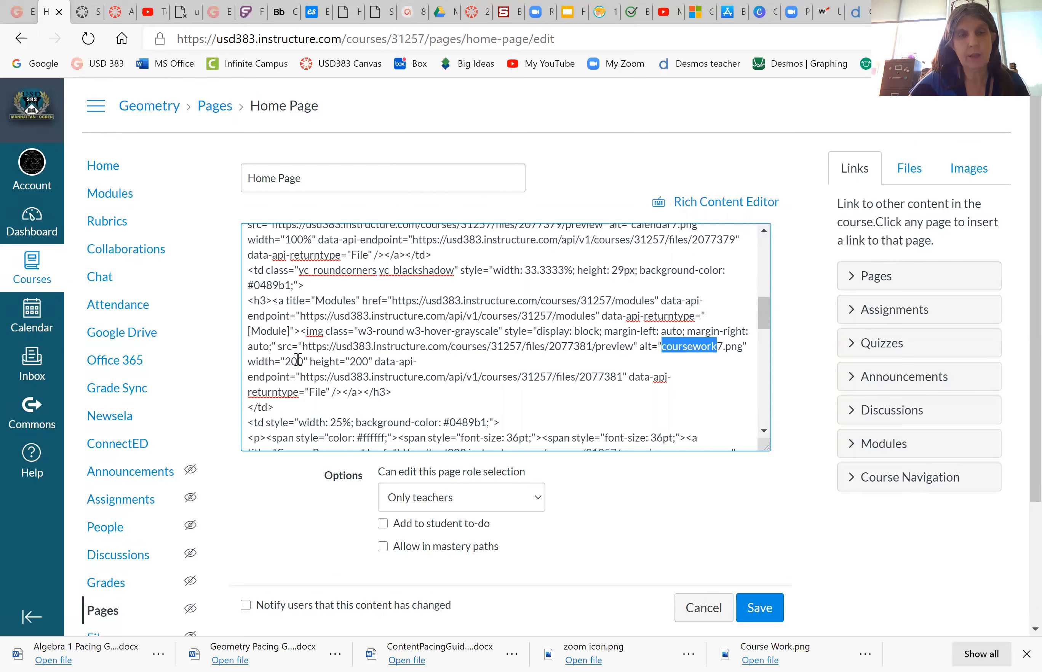
{"action": "left_click_drag", "start_coordinate": [285, 361], "coordinate": [370, 358]}
{"action": "type", "text": "100%"}
Set the Course Resources cell's width to 33.333% and replace the resources7.png image's width and height with width="100%"
{"action": "scroll", "coordinate": [368, 360], "scroll_direction": "down", "scroll_amount": 1}
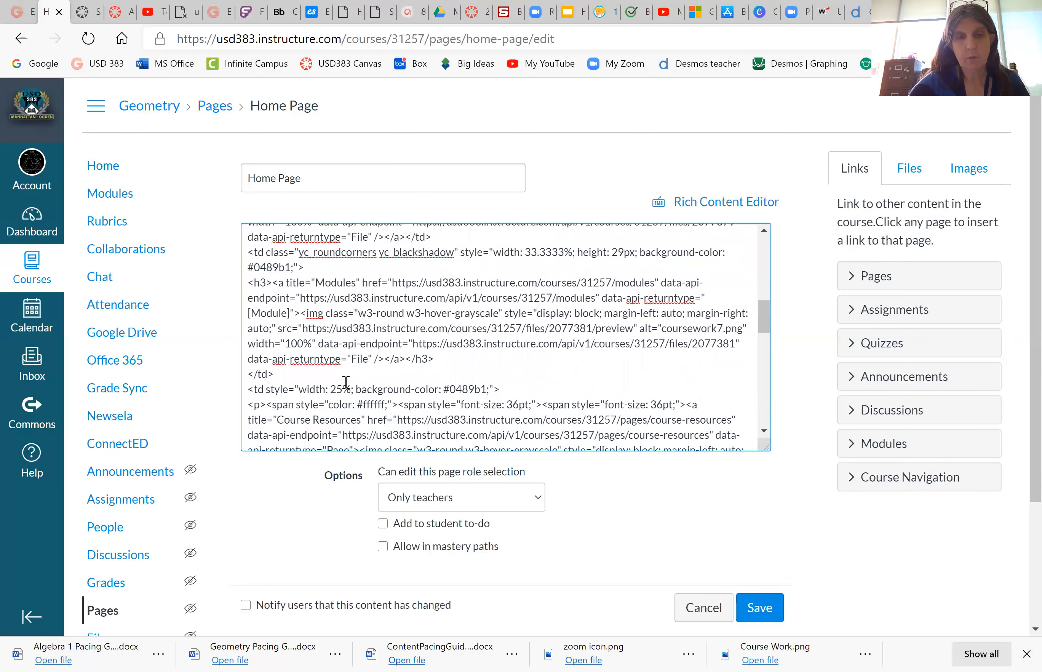
{"action": "double_click", "coordinate": [340, 388]}
{"action": "type", "text": "33.333"}
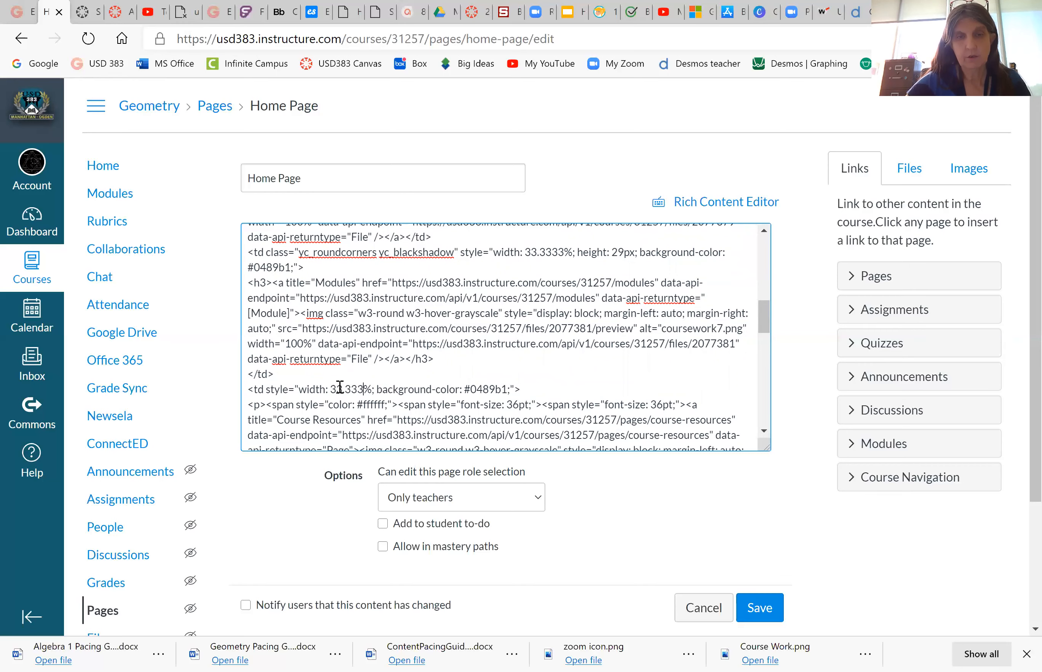
{"action": "scroll", "coordinate": [430, 385], "scroll_direction": "down", "scroll_amount": 3}
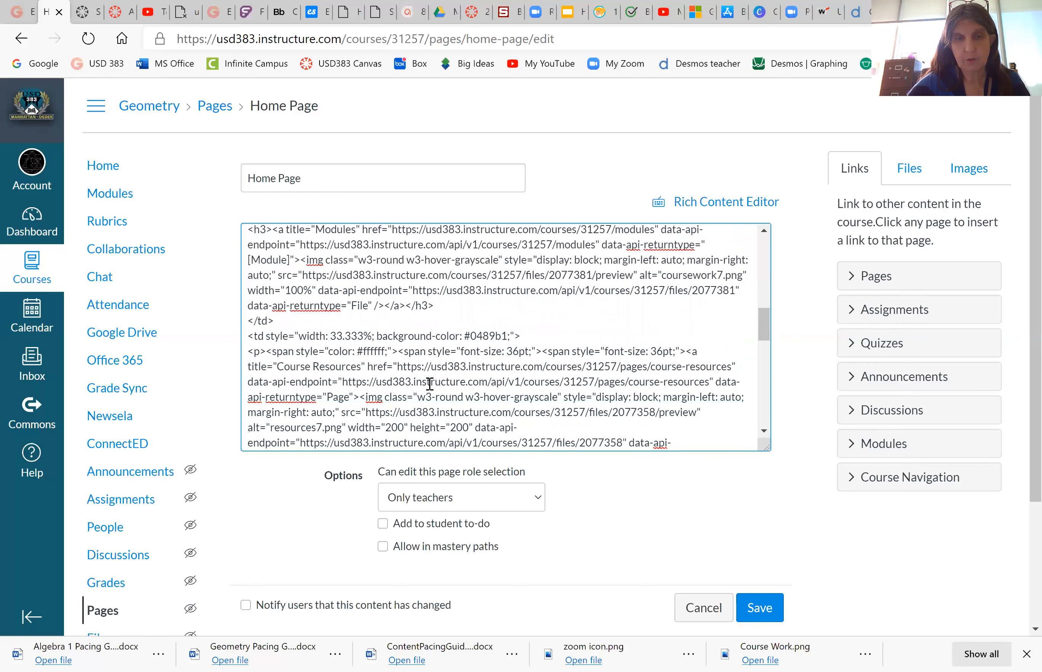
{"action": "left_click_drag", "start_coordinate": [386, 411], "coordinate": [470, 411]}
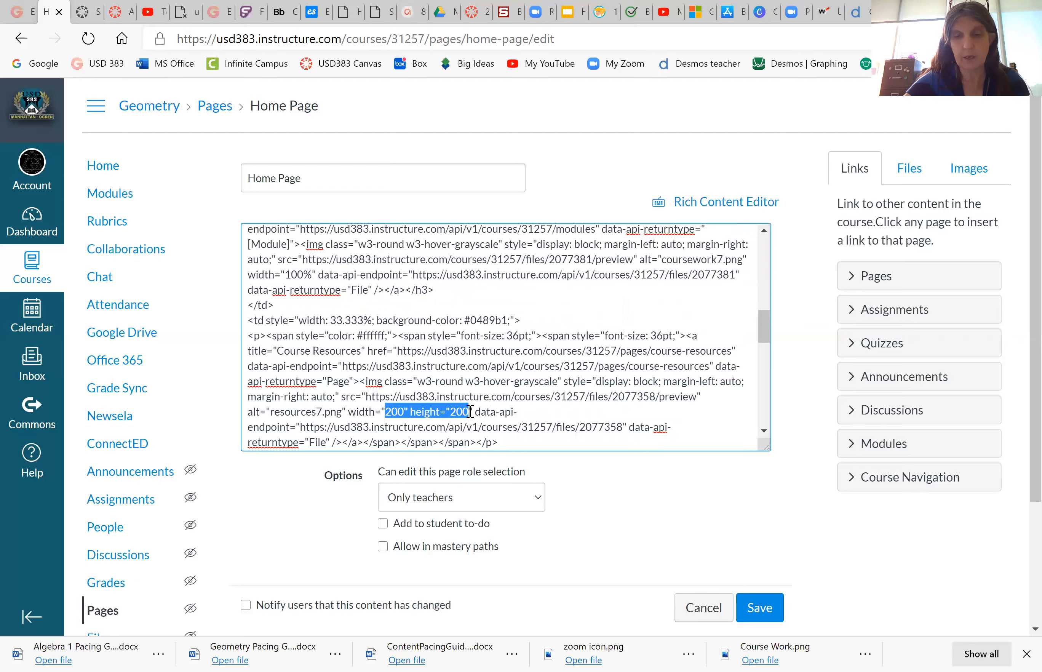
{"action": "type", "text": "100%"}
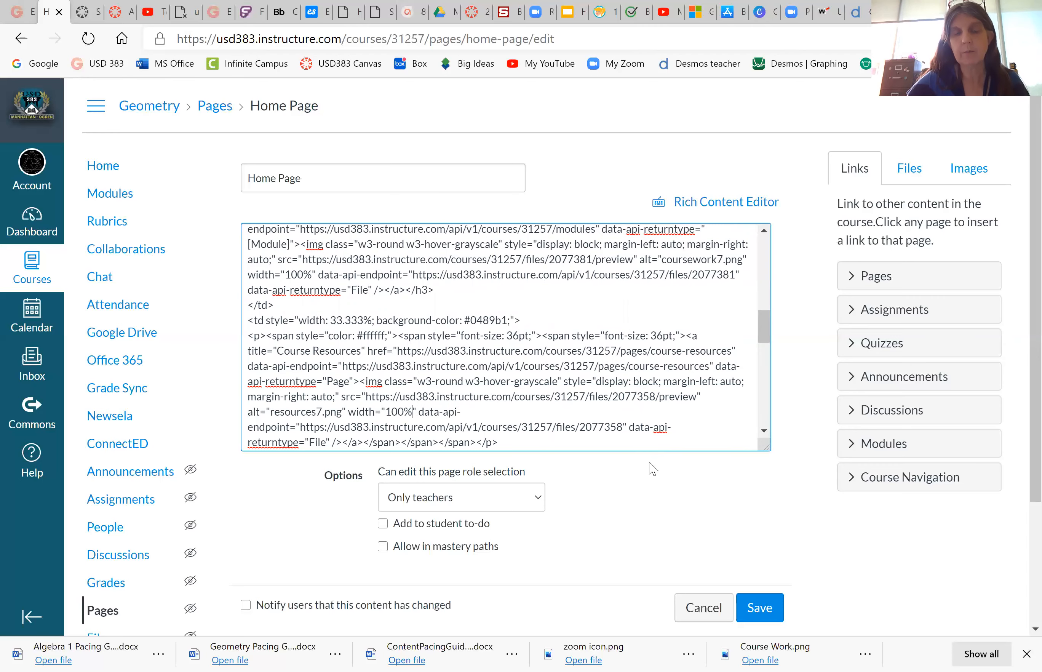
Save the home page and check how the button table displays with the new cell and image widths
{"action": "scroll", "coordinate": [652, 468], "scroll_direction": "down", "scroll_amount": 3}
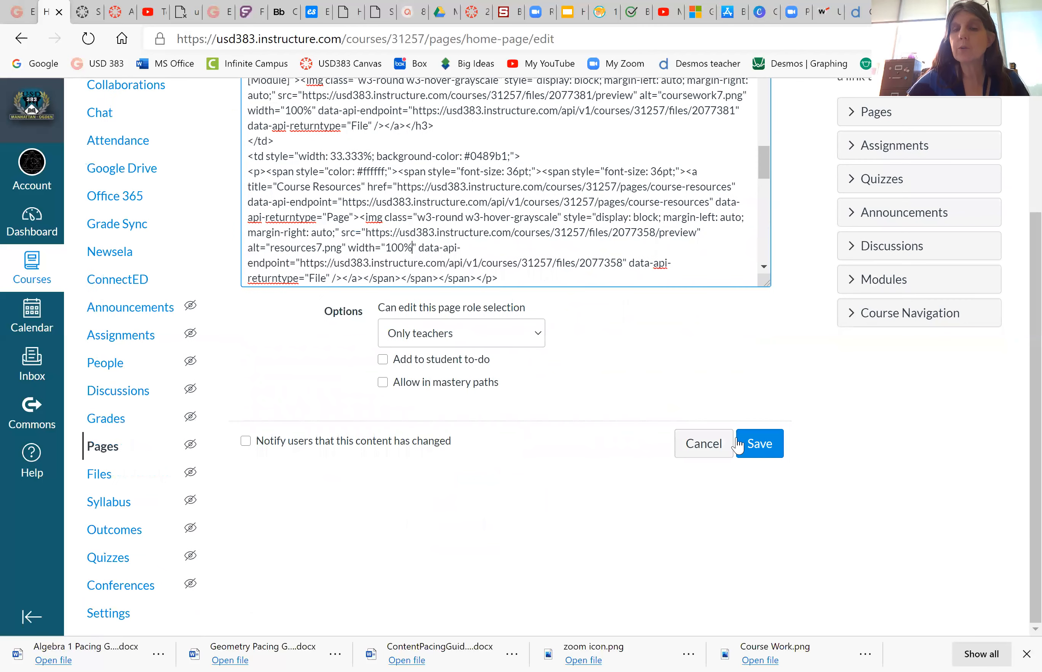
{"action": "left_click", "coordinate": [763, 452]}
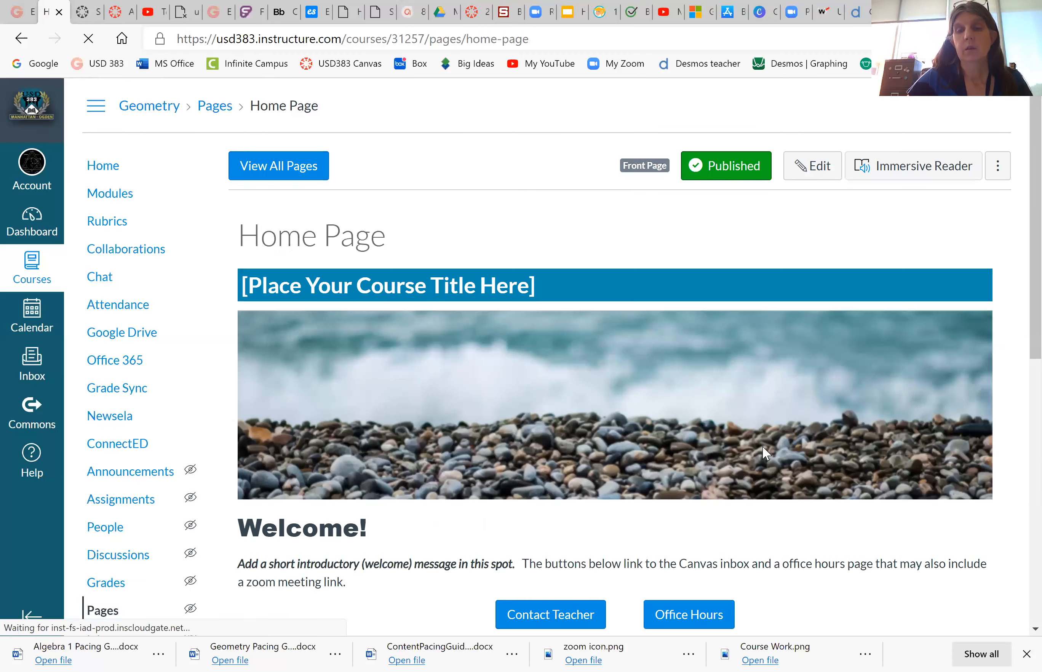
{"action": "scroll", "coordinate": [762, 445], "scroll_direction": "down", "scroll_amount": 7}
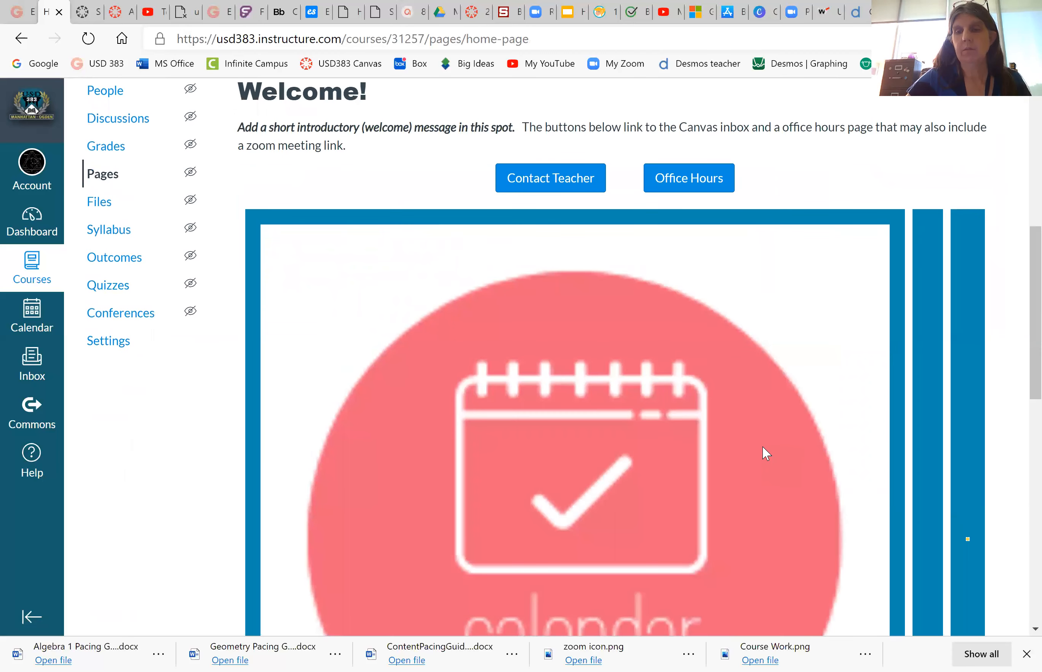
{"action": "scroll", "coordinate": [764, 451], "scroll_direction": "down", "scroll_amount": 11}
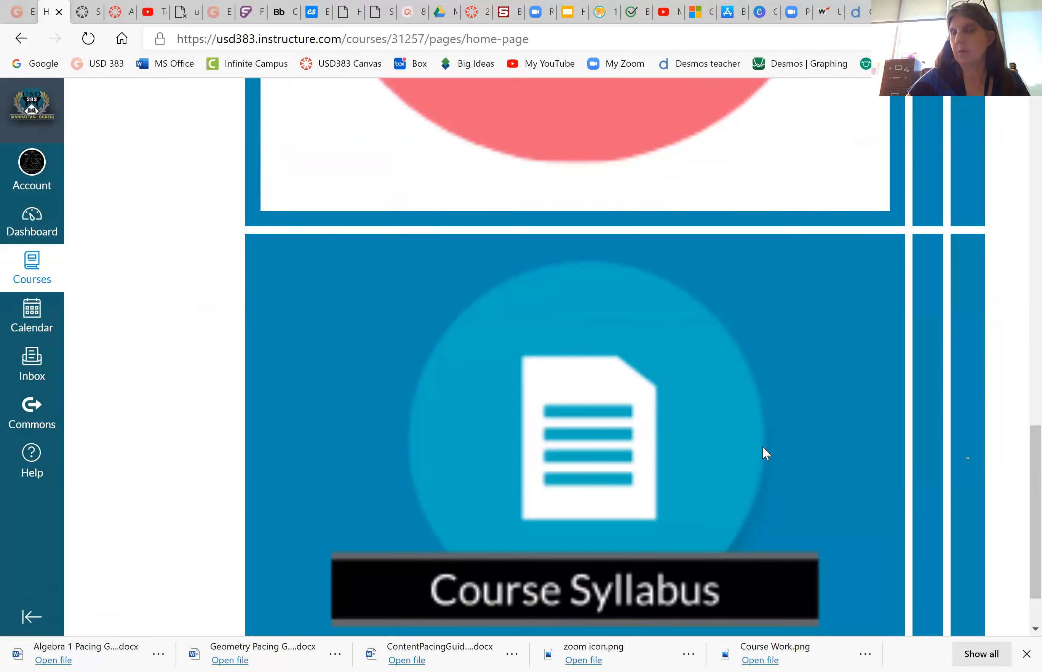
{"action": "scroll", "coordinate": [764, 451], "scroll_direction": "up", "scroll_amount": 6}
{"action": "scroll", "coordinate": [764, 453], "scroll_direction": "up", "scroll_amount": 9}
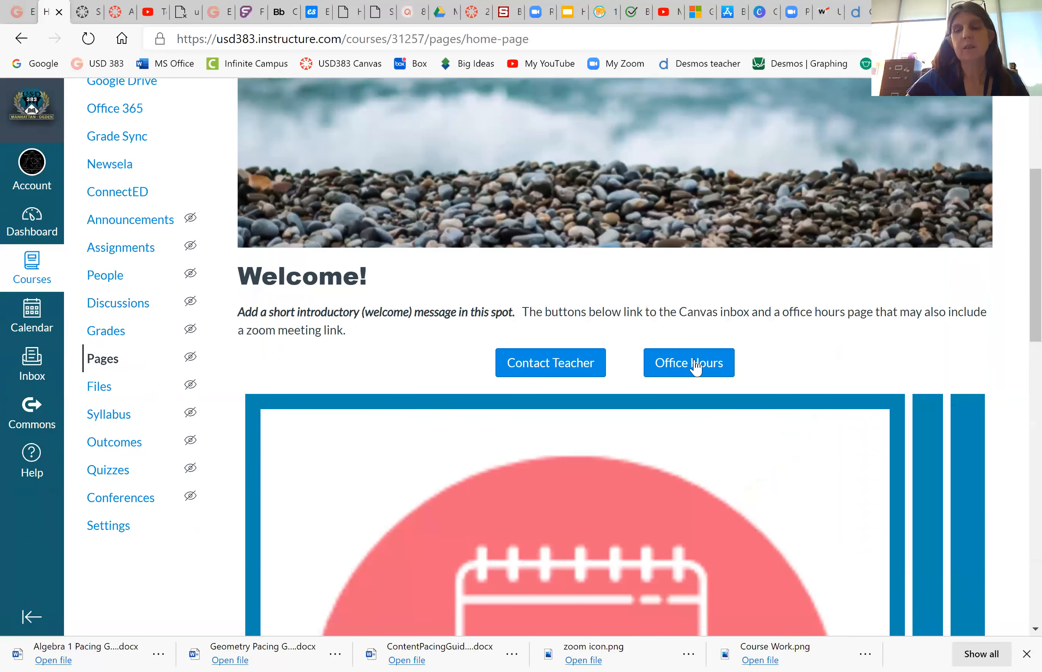
{"action": "scroll", "coordinate": [695, 365], "scroll_direction": "down", "scroll_amount": 14}
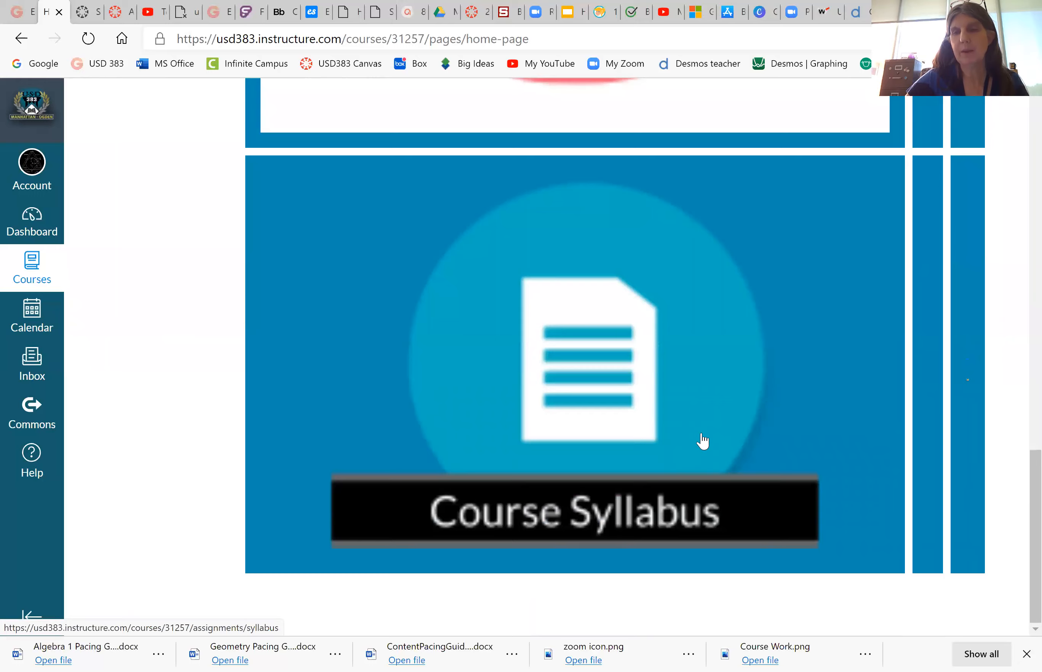
Reopen the home page's HTML source for editing and set the calendar cell's width to 33.333%
{"action": "scroll", "coordinate": [700, 440], "scroll_direction": "up", "scroll_amount": 20}
{"action": "left_click", "coordinate": [809, 165]}
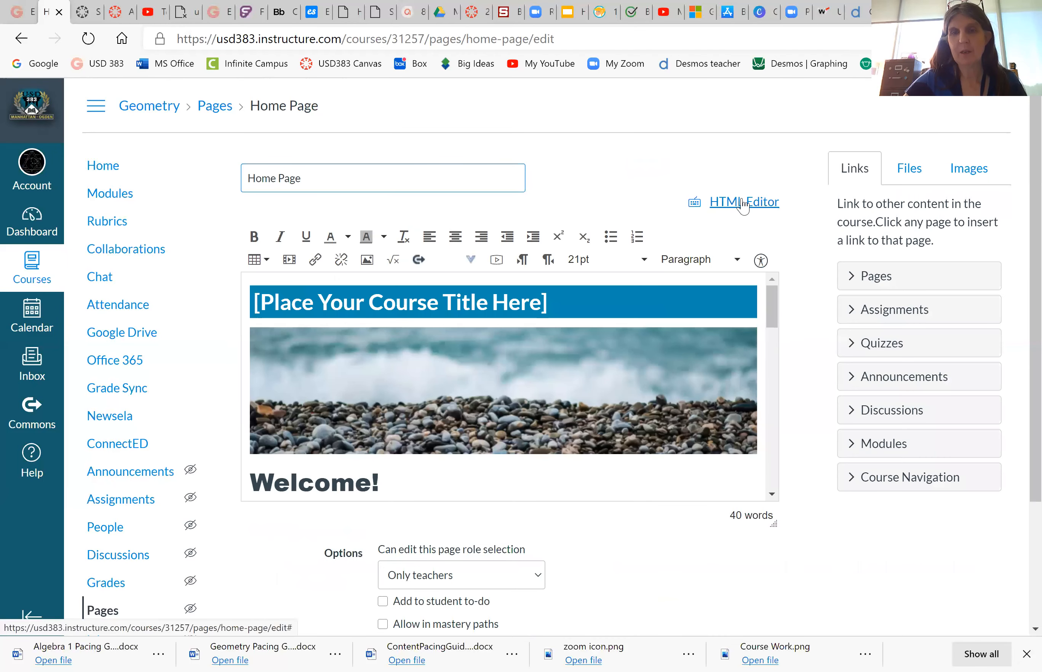
{"action": "left_click", "coordinate": [740, 203]}
{"action": "left_click_drag", "start_coordinate": [769, 420], "coordinate": [771, 310]}
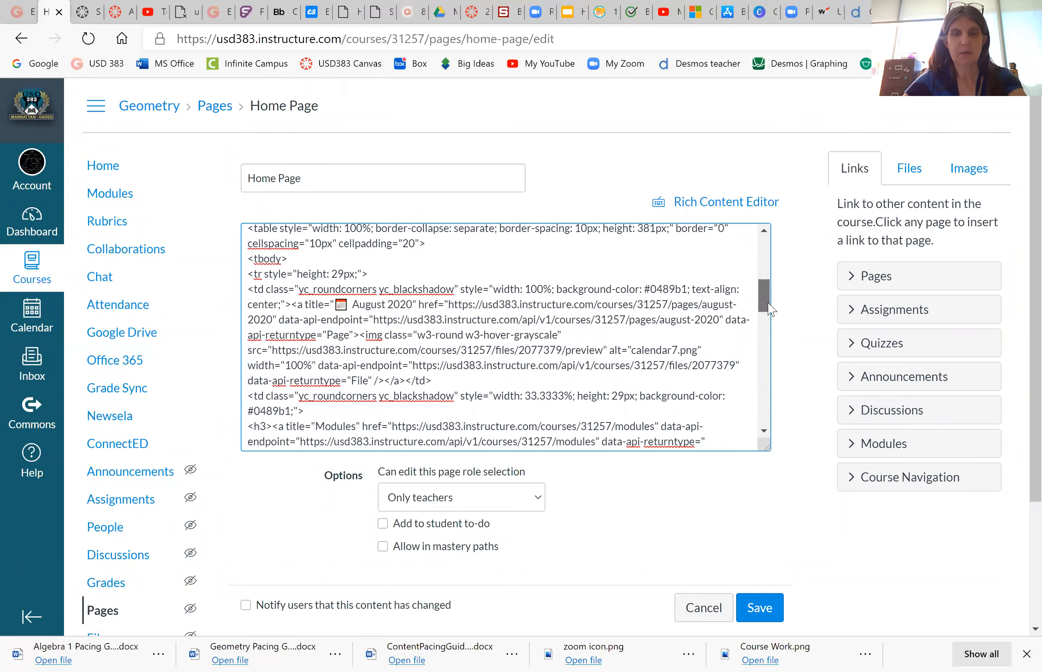
{"action": "left_click", "coordinate": [543, 289]}
{"action": "key", "text": "BackSpace"}
{"action": "key", "text": "BackSpace"}
{"action": "key", "text": "BackSpace"}
{"action": "type", "text": "33"}
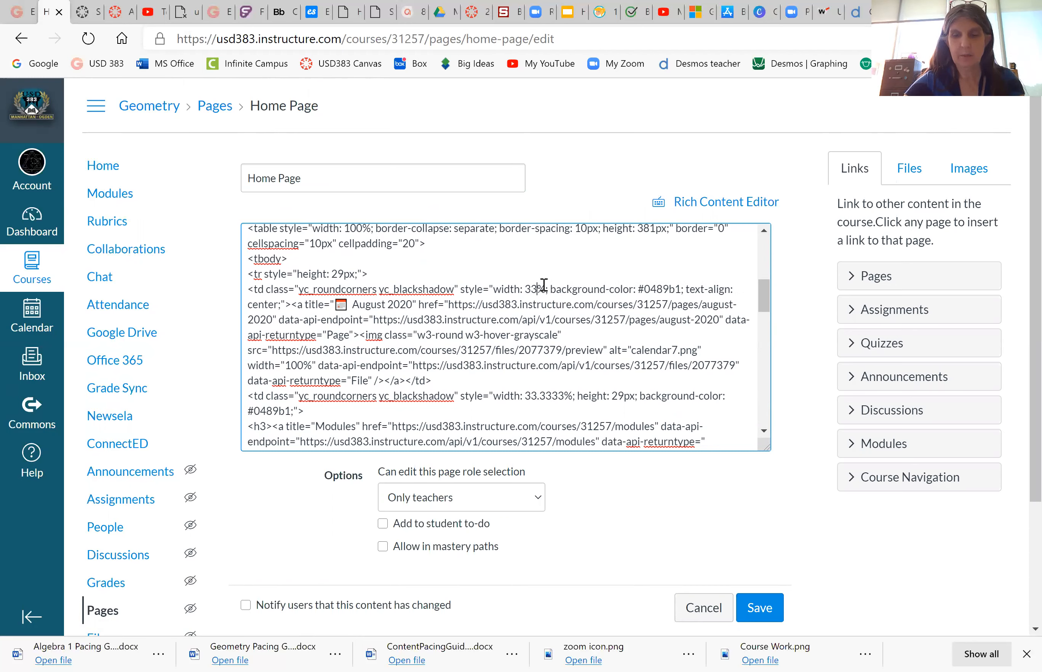
{"action": "type", "text": ".333"}
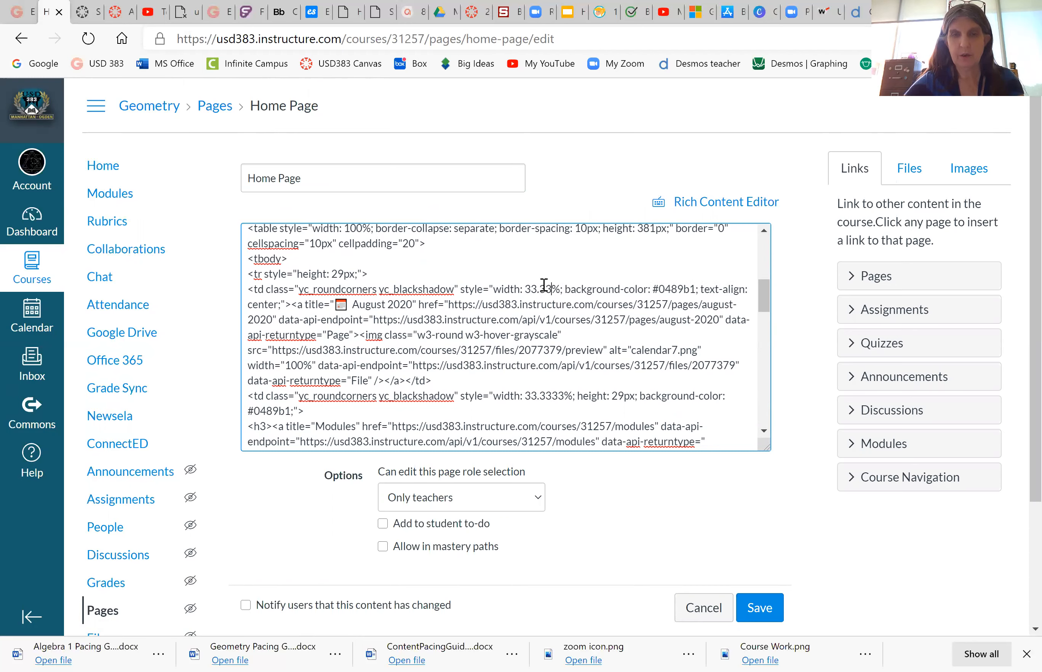
Review the table and cell widths in the HTML source, then save the home page and check both button rows
{"action": "scroll", "coordinate": [687, 334], "scroll_direction": "down", "scroll_amount": 1}
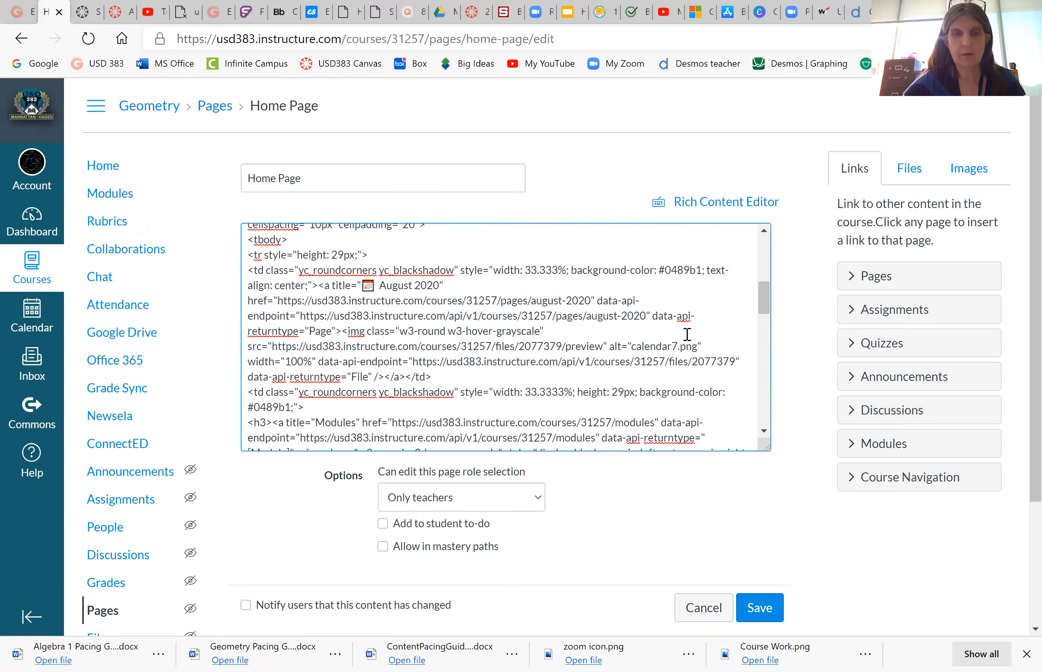
{"action": "scroll", "coordinate": [687, 334], "scroll_direction": "up", "scroll_amount": 2}
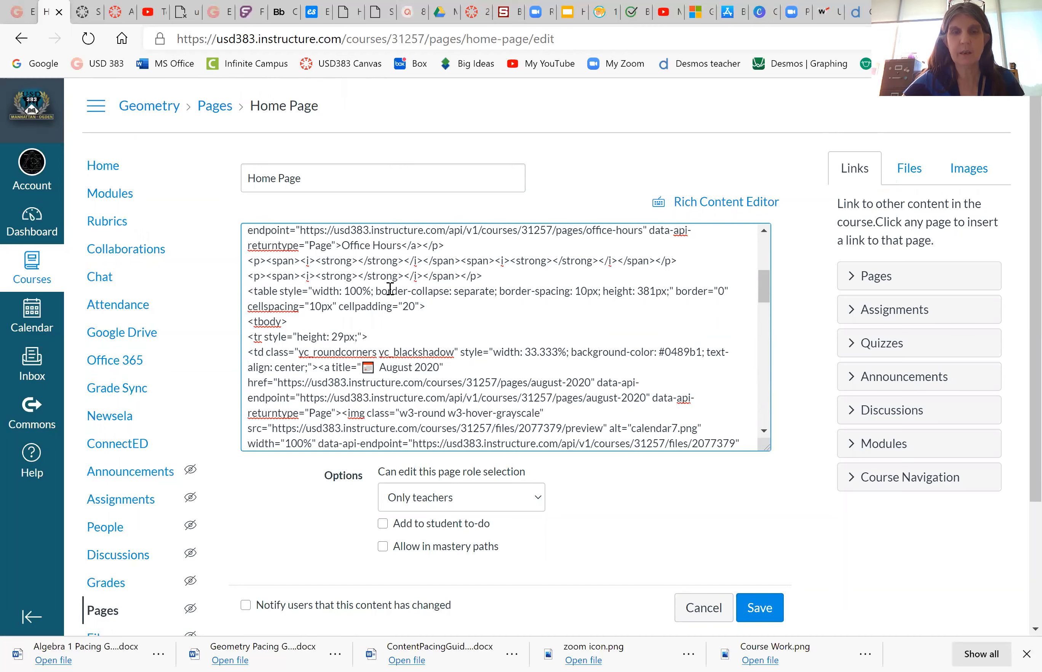
{"action": "scroll", "coordinate": [582, 336], "scroll_direction": "down", "scroll_amount": 3}
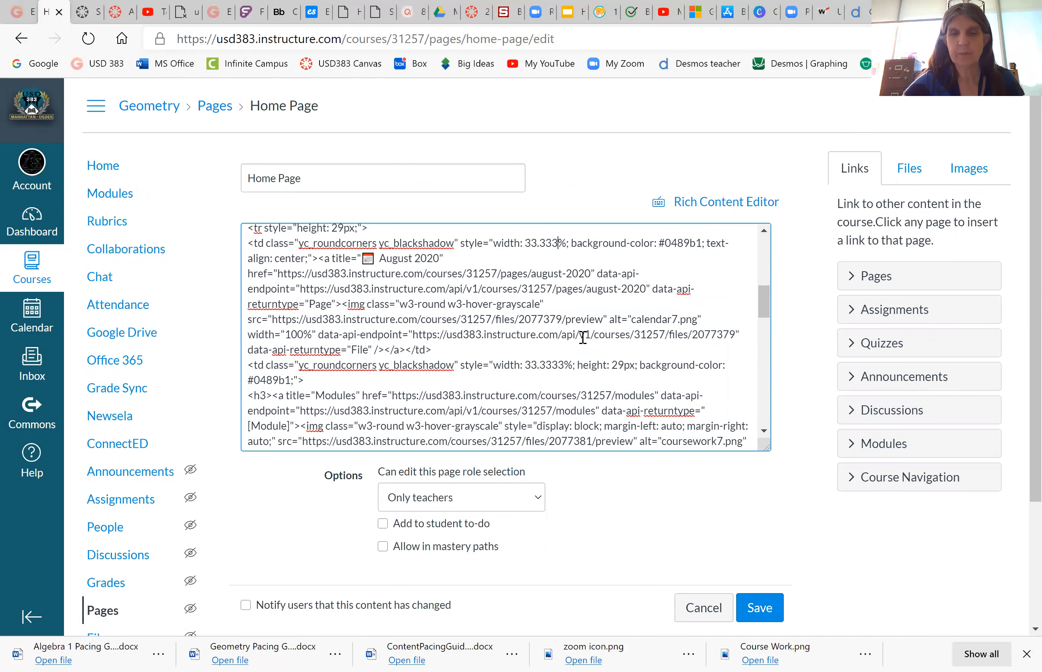
{"action": "scroll", "coordinate": [583, 337], "scroll_direction": "down", "scroll_amount": 2}
{"action": "left_click", "coordinate": [760, 607]}
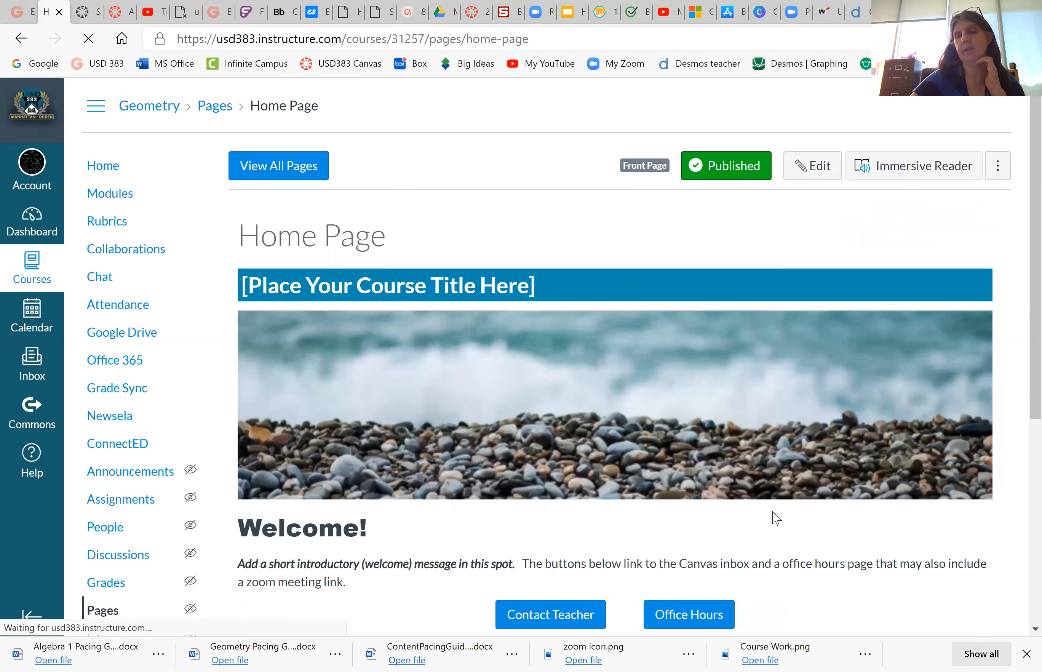
{"action": "scroll", "coordinate": [810, 435], "scroll_direction": "down", "scroll_amount": 6}
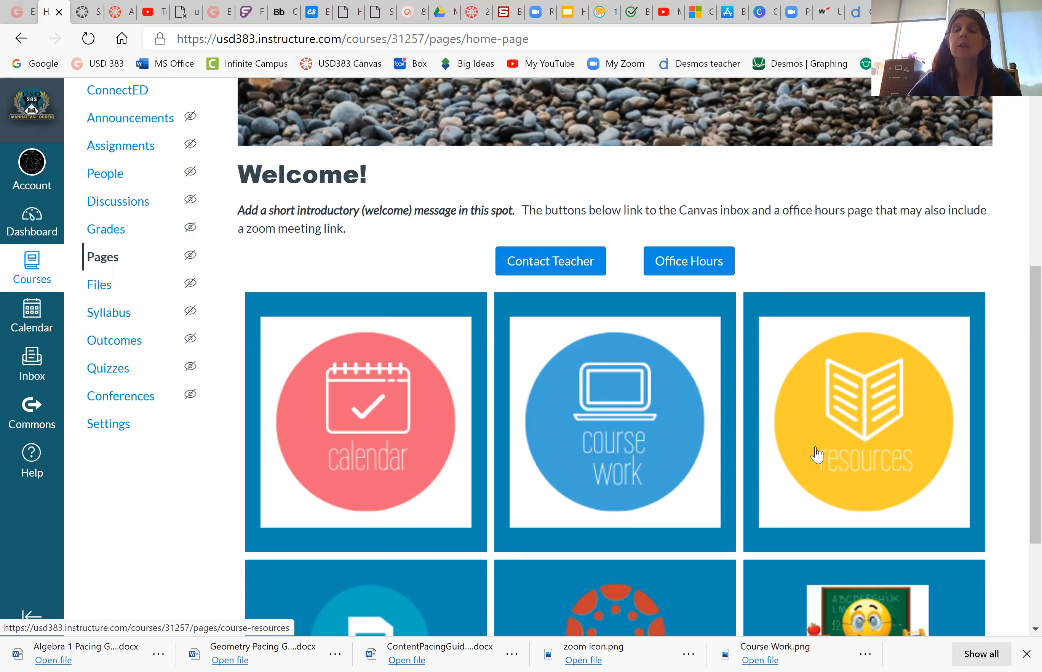
{"action": "scroll", "coordinate": [882, 375], "scroll_direction": "down", "scroll_amount": 3}
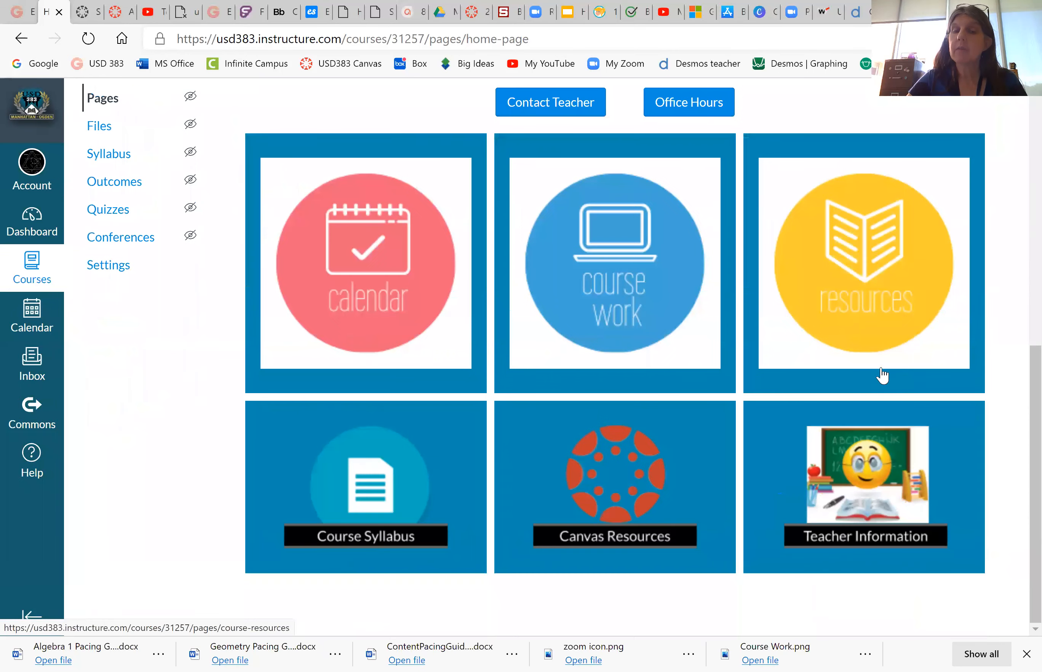